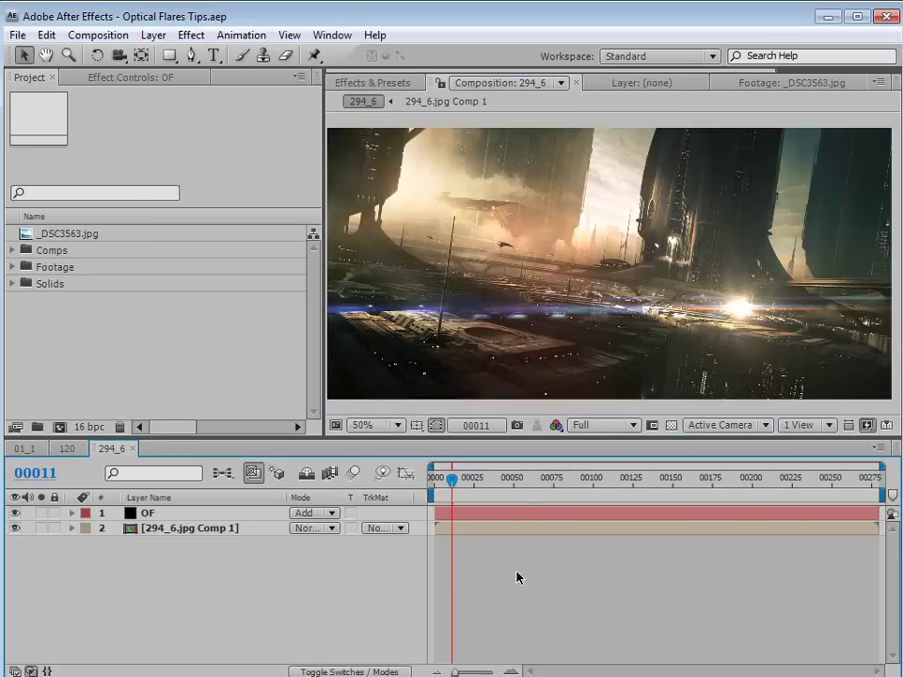
- At frame 0, drag the OF flare centre lower-left and turn off the city background layer's visibility
key(Page_Up)
key(Page_Up)
key(Page_Up)
key(Page_Up)
key(Page_Up)
key(Page_Up)
key(Page_Up)
key(Page_Up)
key(Page_Up)
key(Page_Up)
key(Page_Up)
key(KP_0)
click(171, 515)
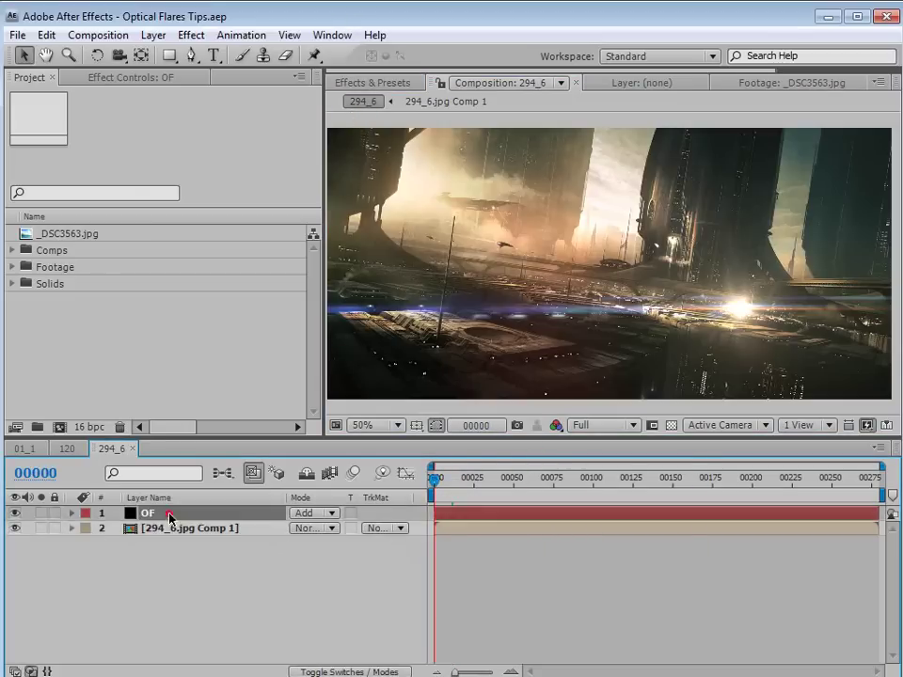
key(F3)
click(764, 285)
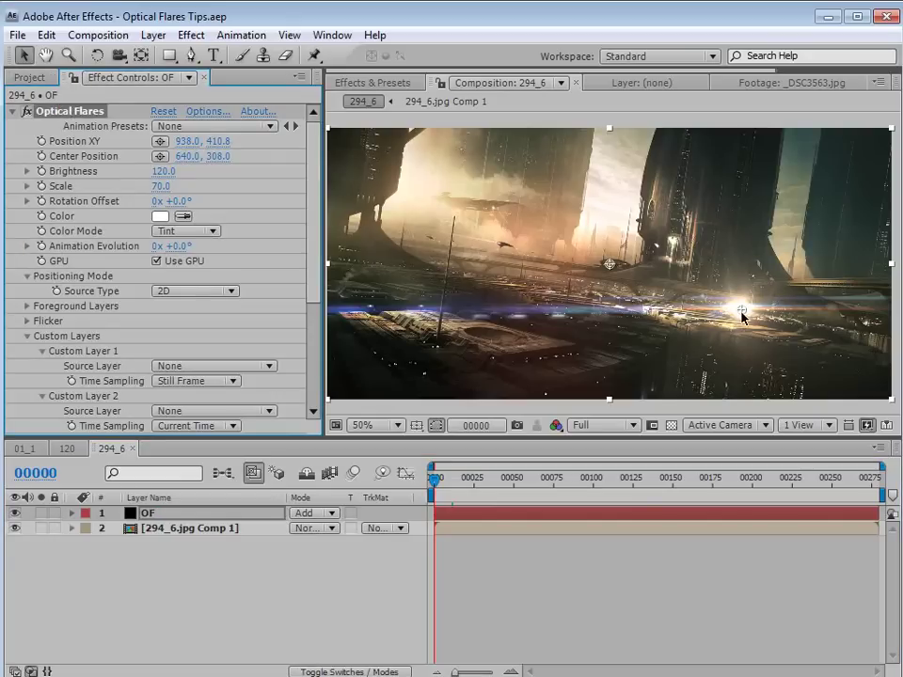
mouse_move(740, 313)
mouse_down()
mouse_move(671, 248)
mouse_move(520, 210)
mouse_move(418, 279)
mouse_move(744, 326)
mouse_up()
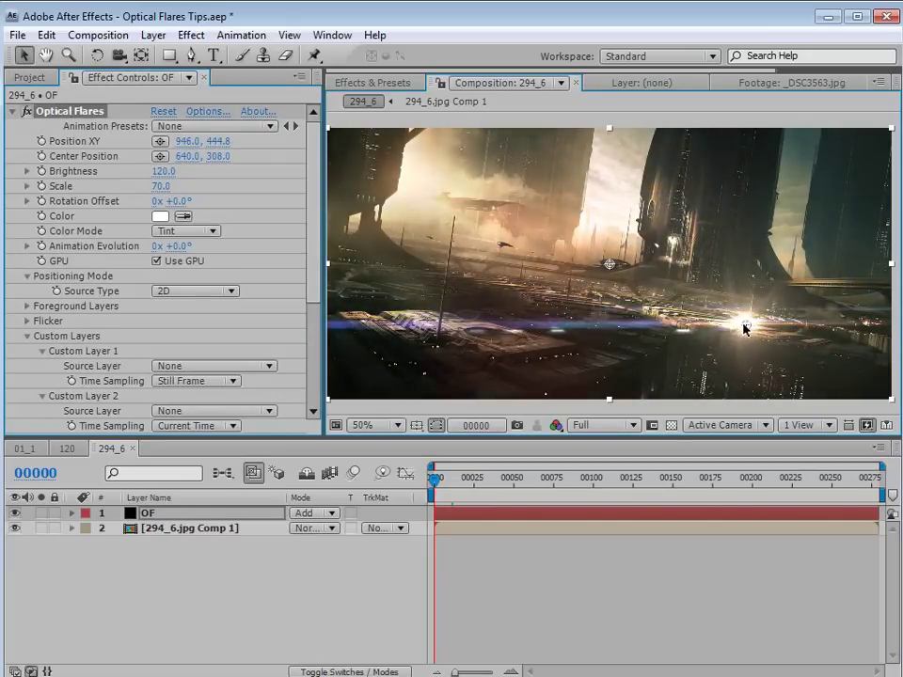
click(15, 528)
drag(747, 325, 696, 344)
- View the _DSC3563.jpg light photo from the Project panel, then check the 120 composition
click(19, 77)
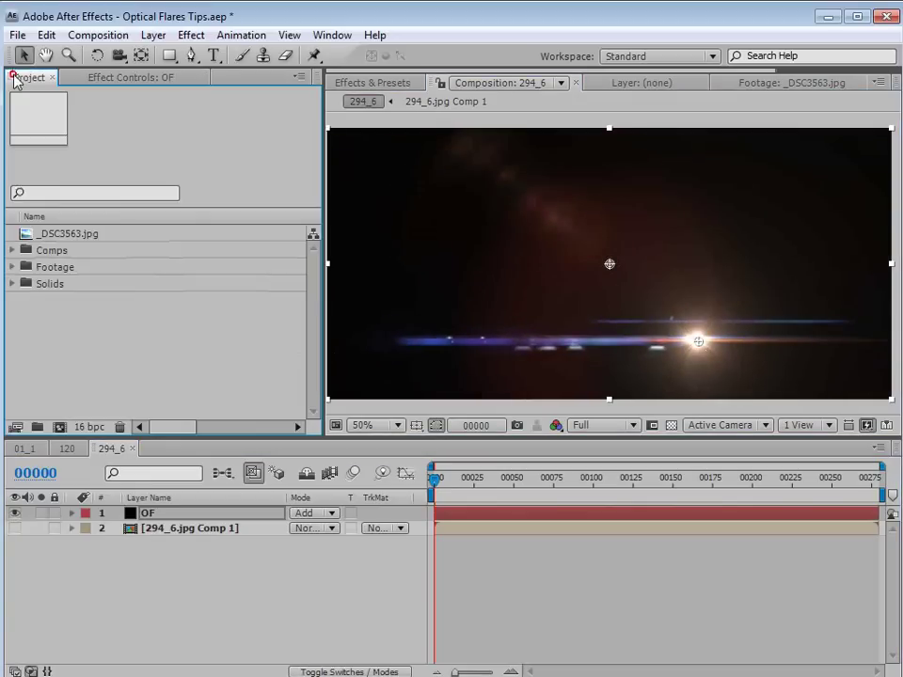
double_click(30, 237)
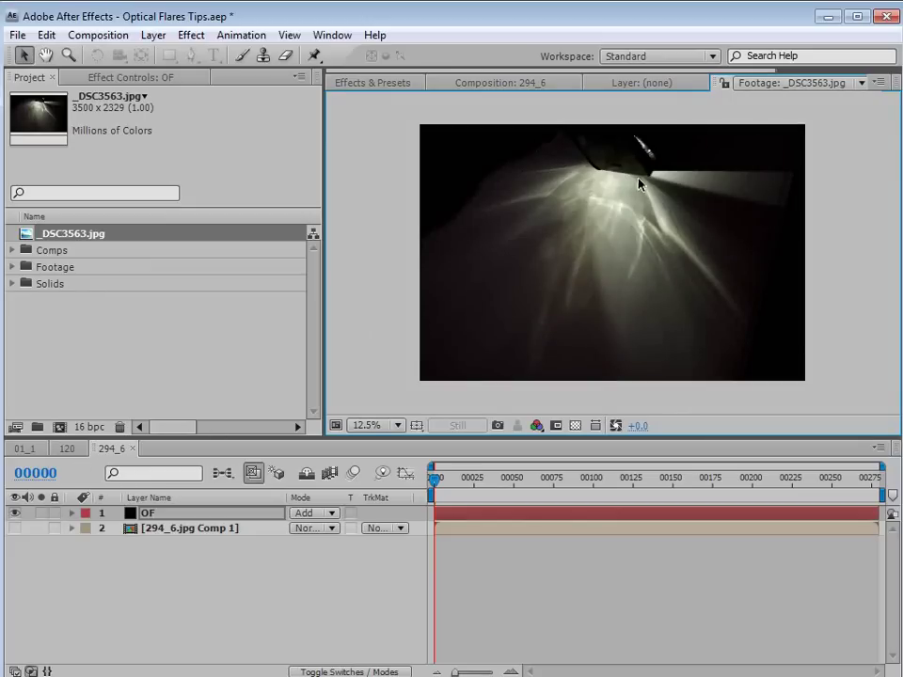
scroll(639, 255, up, 1)
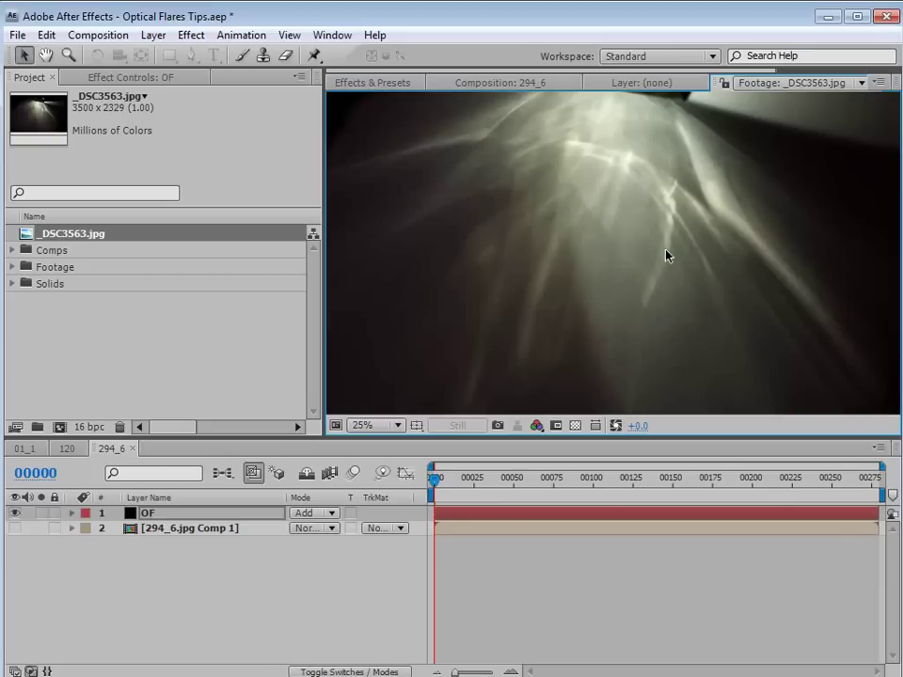
scroll(712, 212, down, 1)
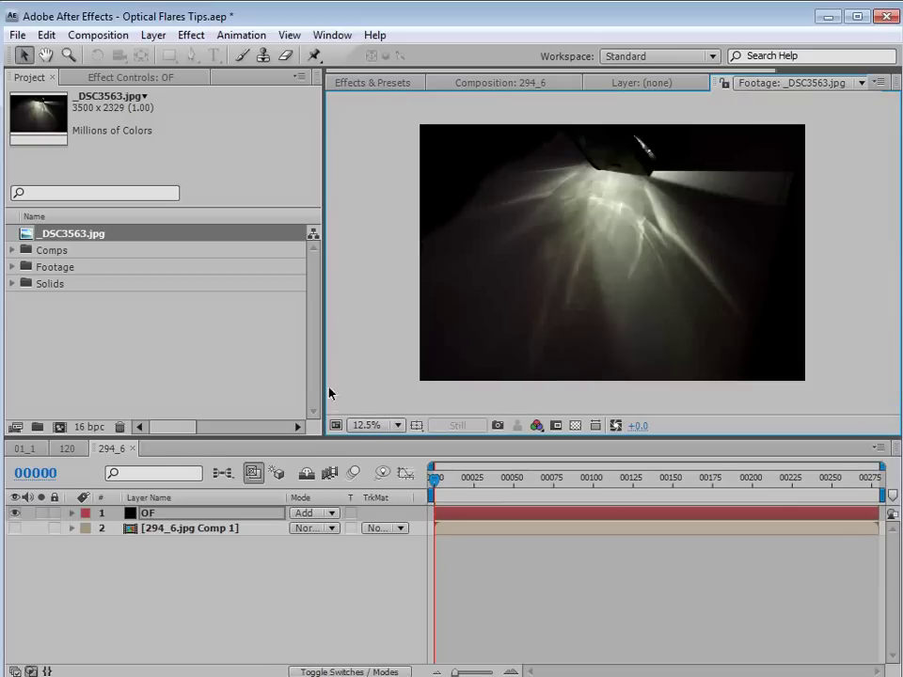
click(66, 449)
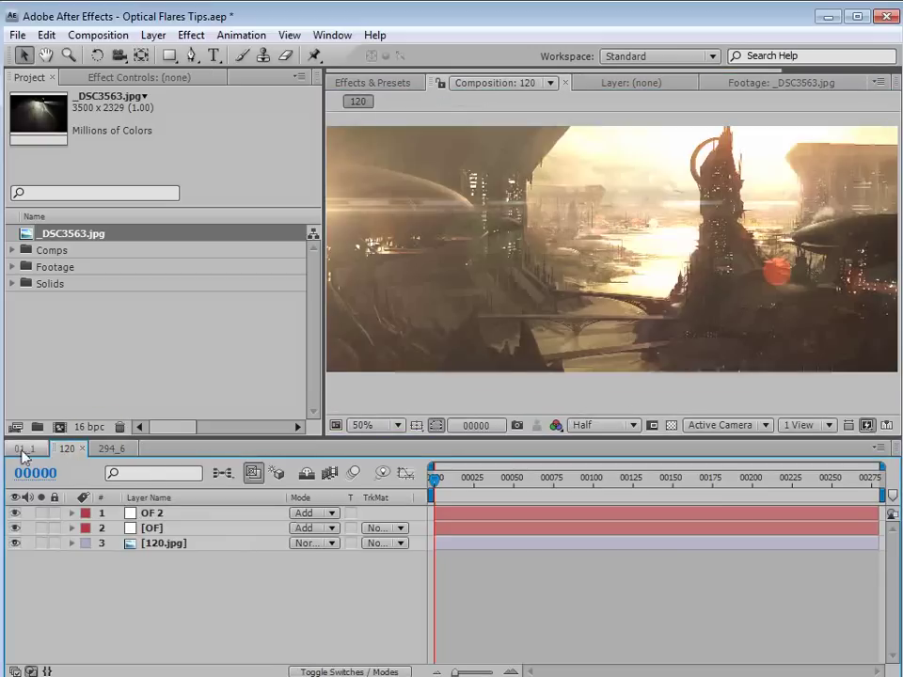
- Back in the 294_6 comp, make the city background layer visible again beneath the flare
click(101, 448)
click(15, 529)
click(175, 514)
click(89, 81)
click(28, 77)
click(47, 250)
click(54, 235)
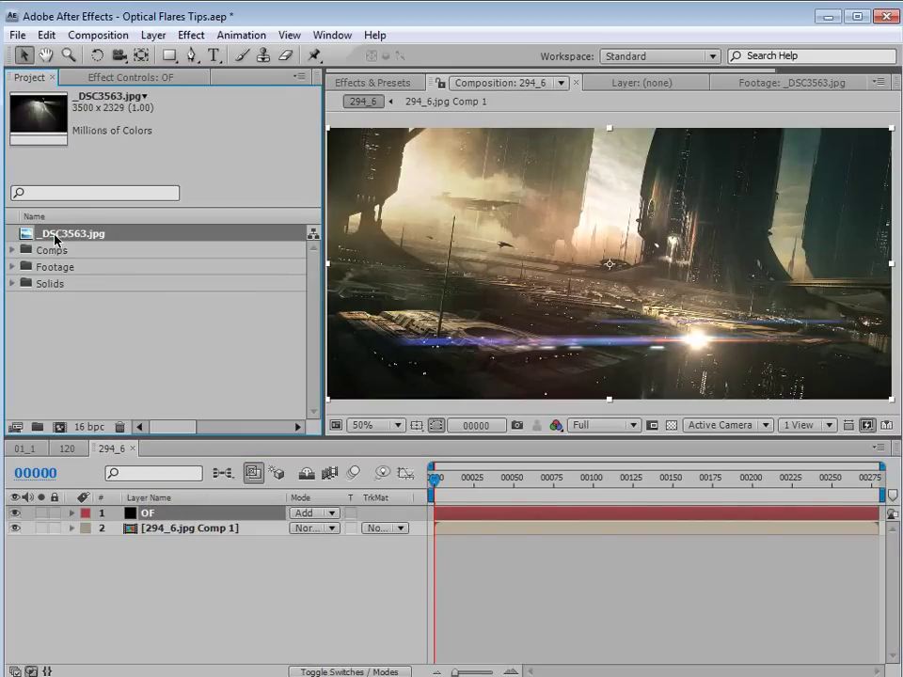
click(74, 336)
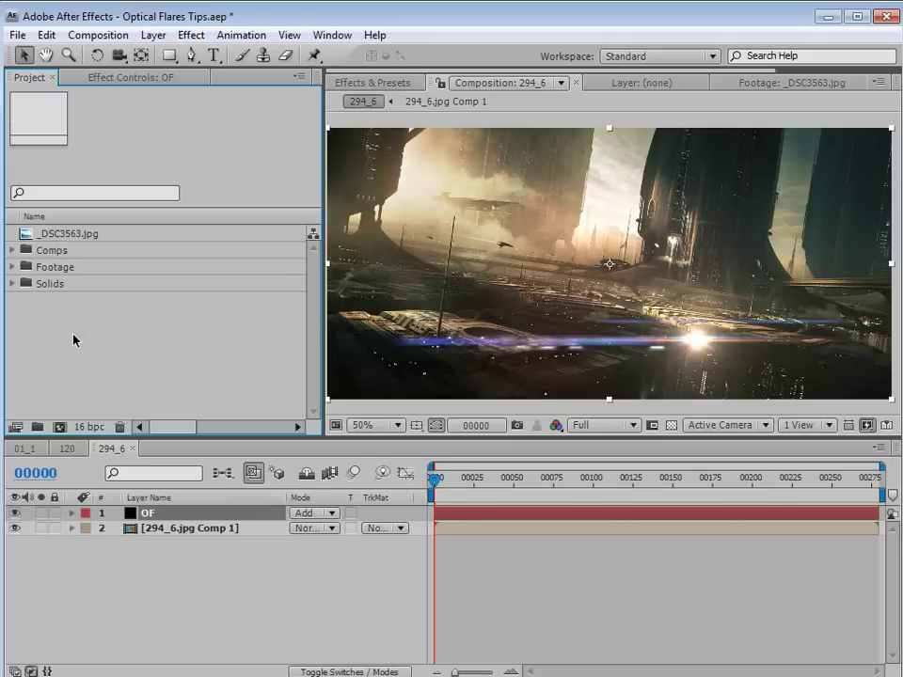
- Delete the OF flare layer and create a new composition from _DSC3563.jpg
click(150, 528)
click(154, 514)
key(Delete)
click(665, 256)
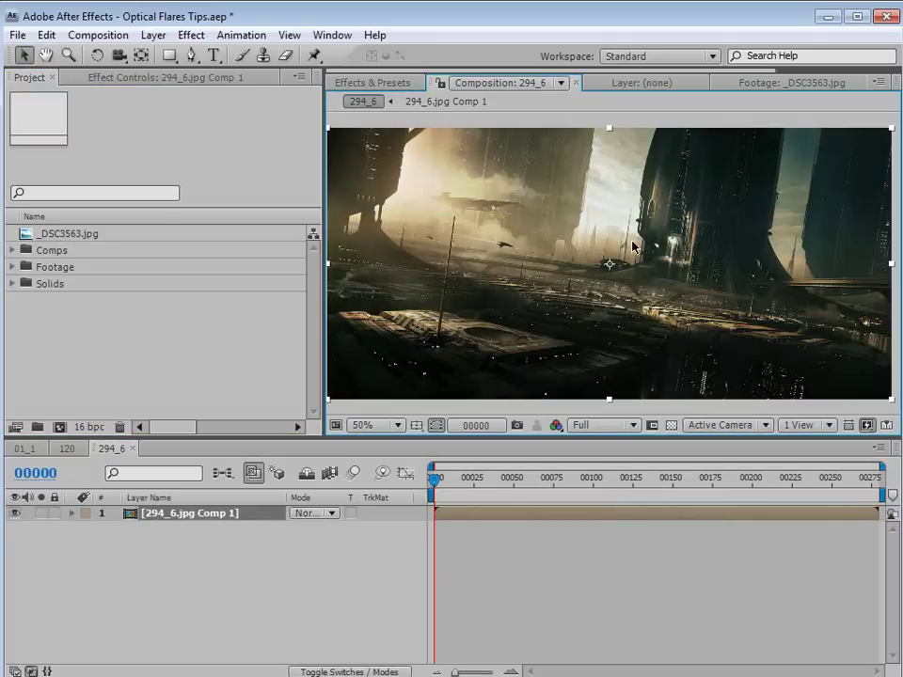
click(73, 232)
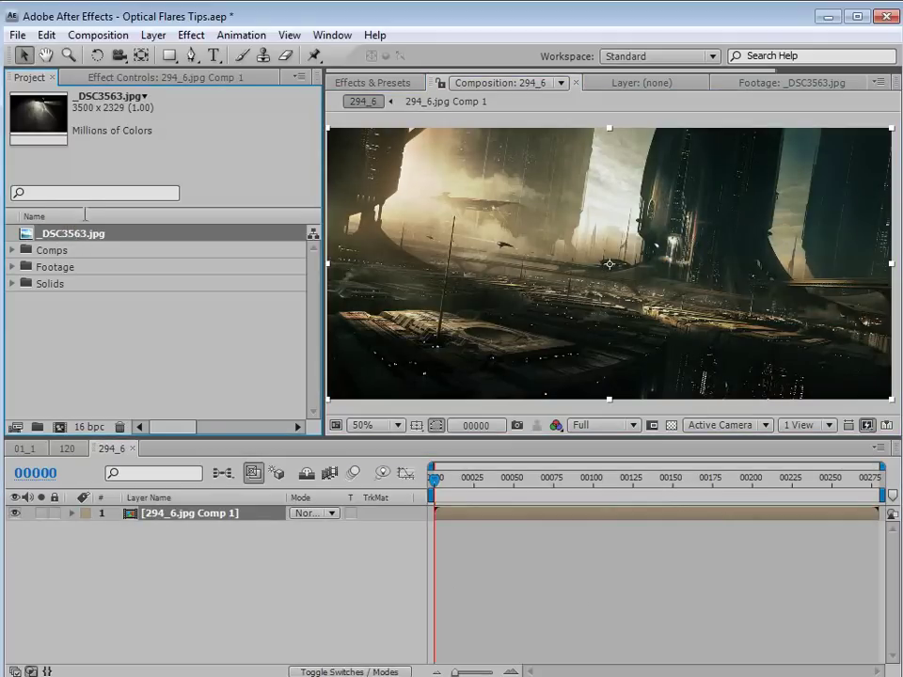
drag(56, 232, 60, 429)
scroll(669, 232, down, 4)
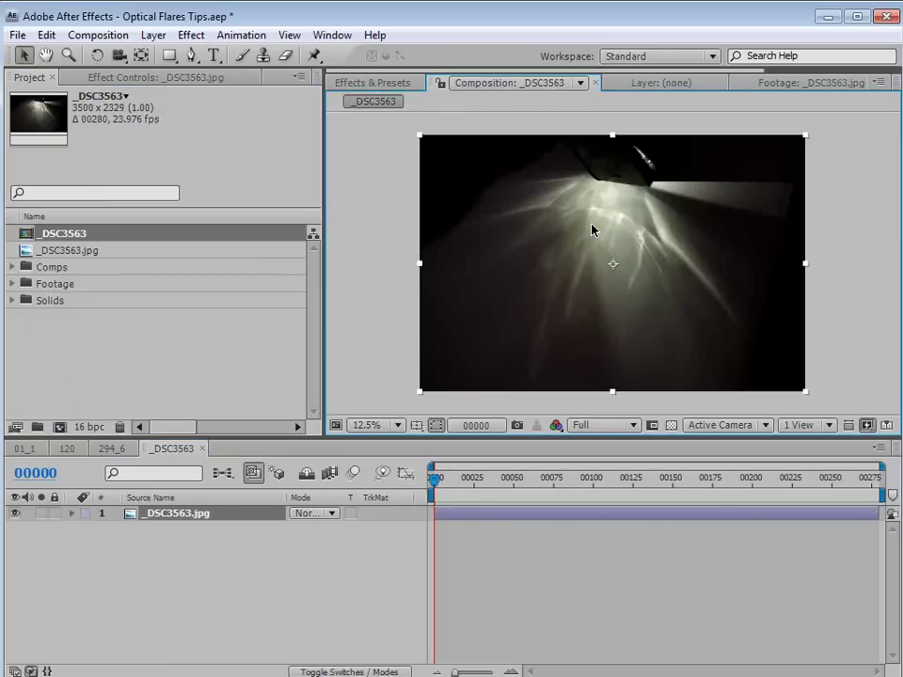
- In Composition Settings, set the width to 600 and unlink width from height
click(153, 35)
mouse_move(106, 42)
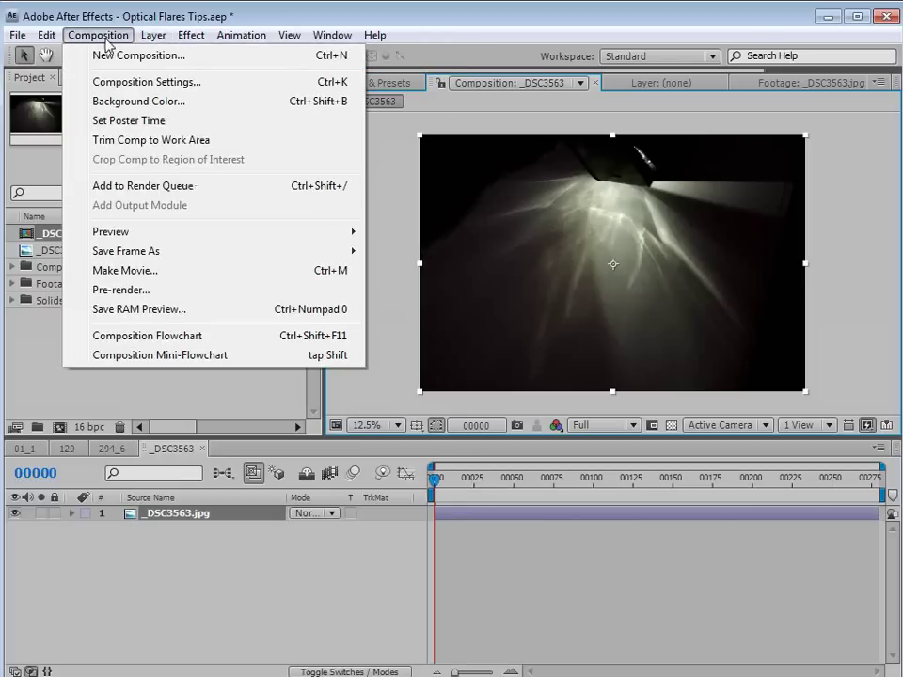
click(188, 83)
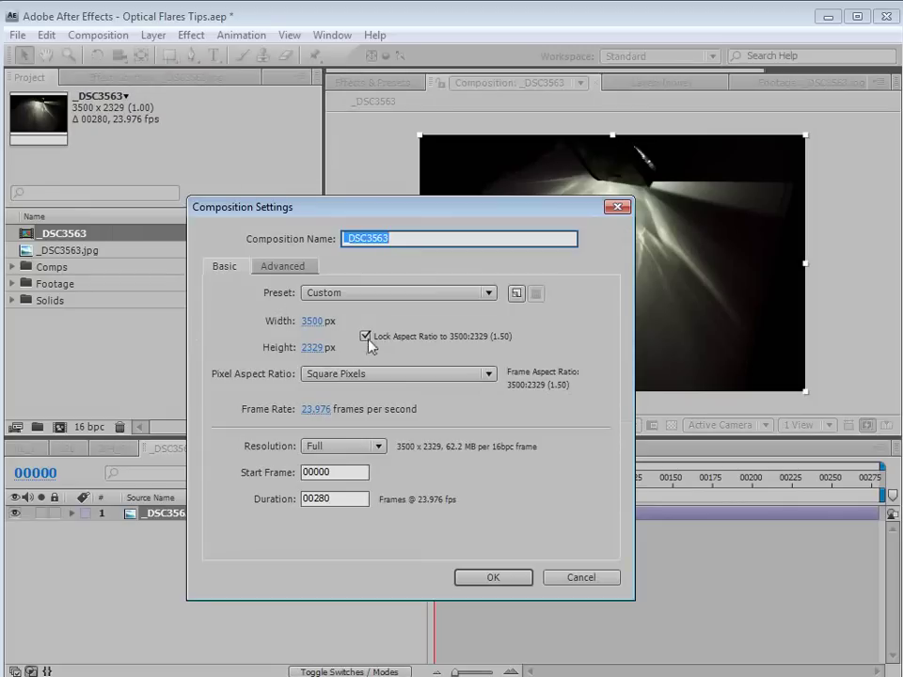
click(310, 321)
text(600)
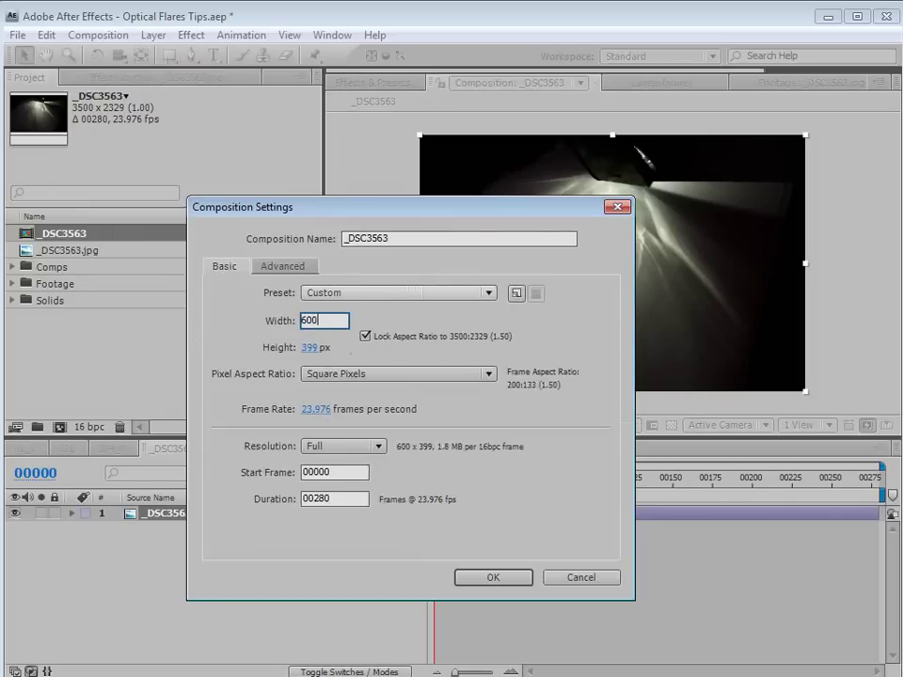
click(365, 336)
click(320, 347)
- Apply a height of 400 for a 600 x 400 comp and scale the photo layer down
text(400)
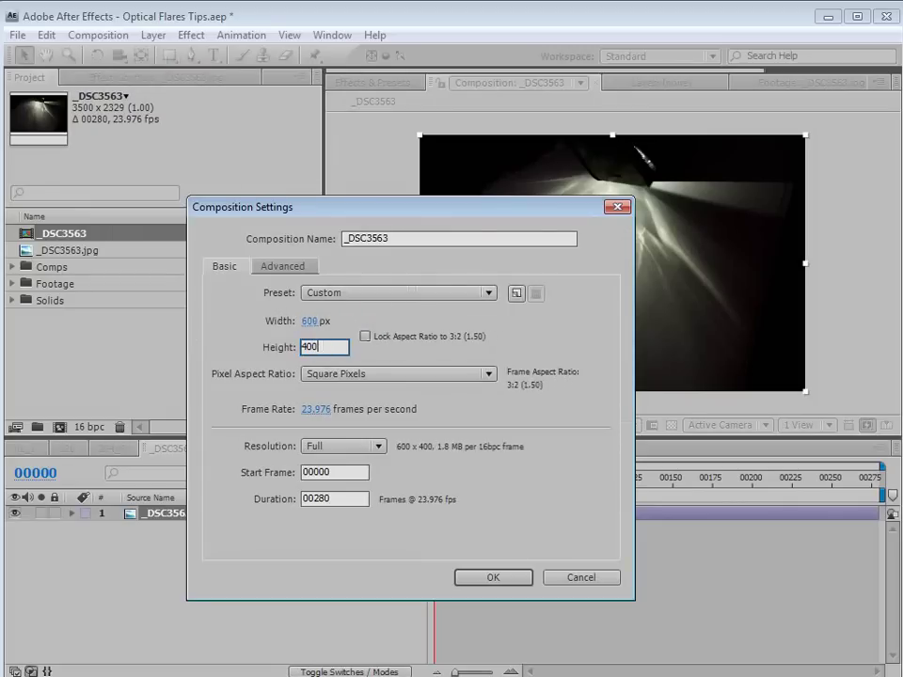
click(506, 577)
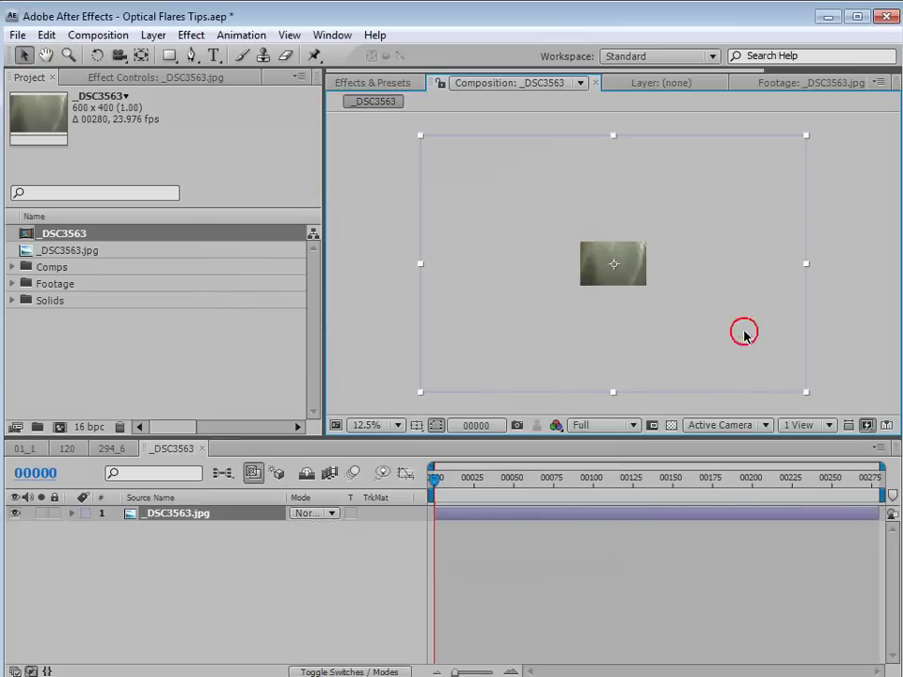
drag(806, 395, 645, 302)
key(period)
key(period)
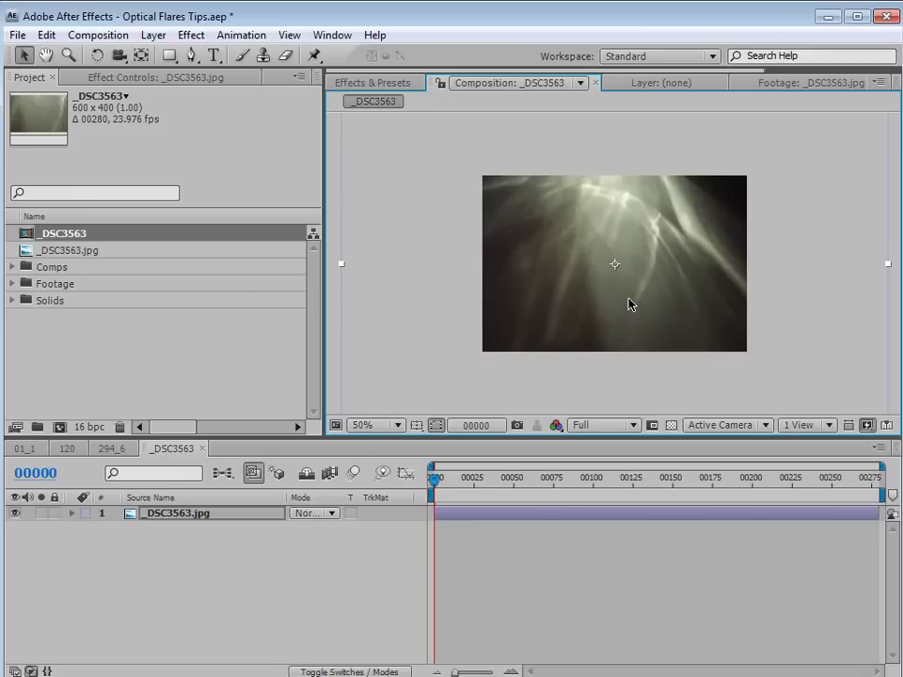
key(comma)
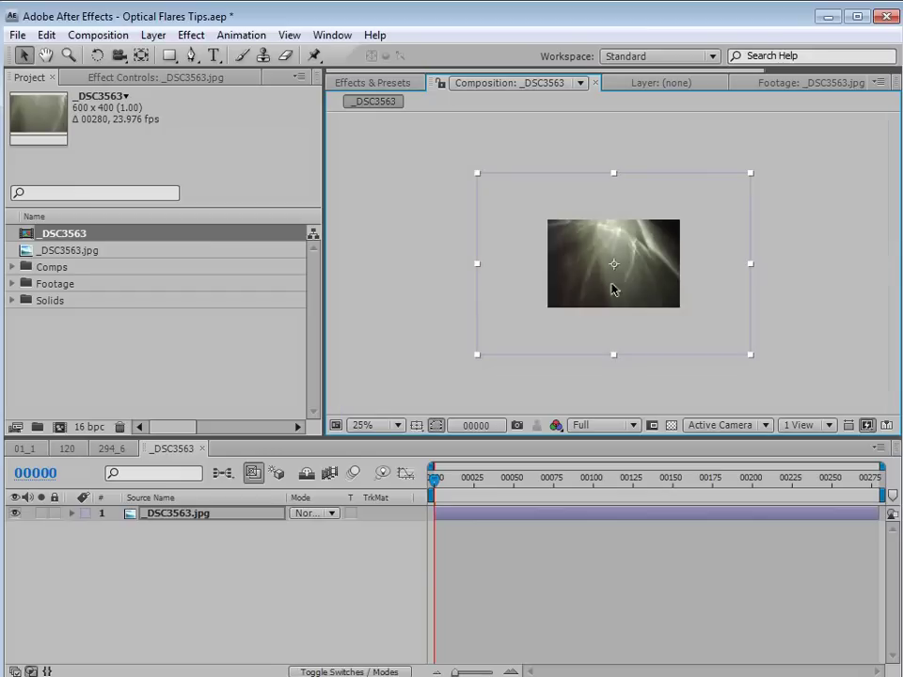
drag(753, 358, 695, 319)
- With safe guides shown, reposition and slightly shrink the photo so the light burst is centred
key(period)
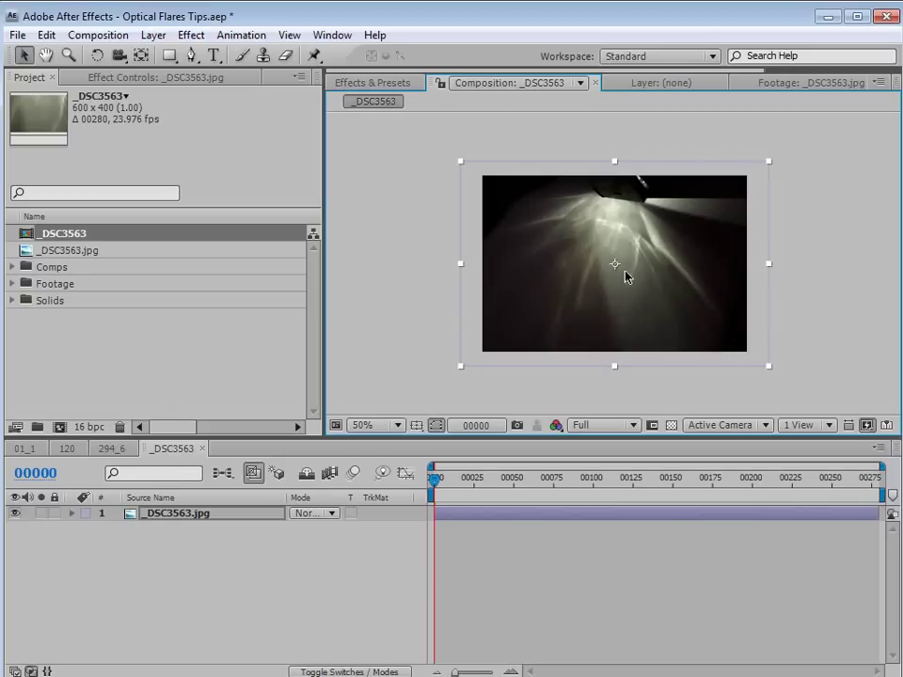
key(apostrophe)
drag(624, 238, 592, 256)
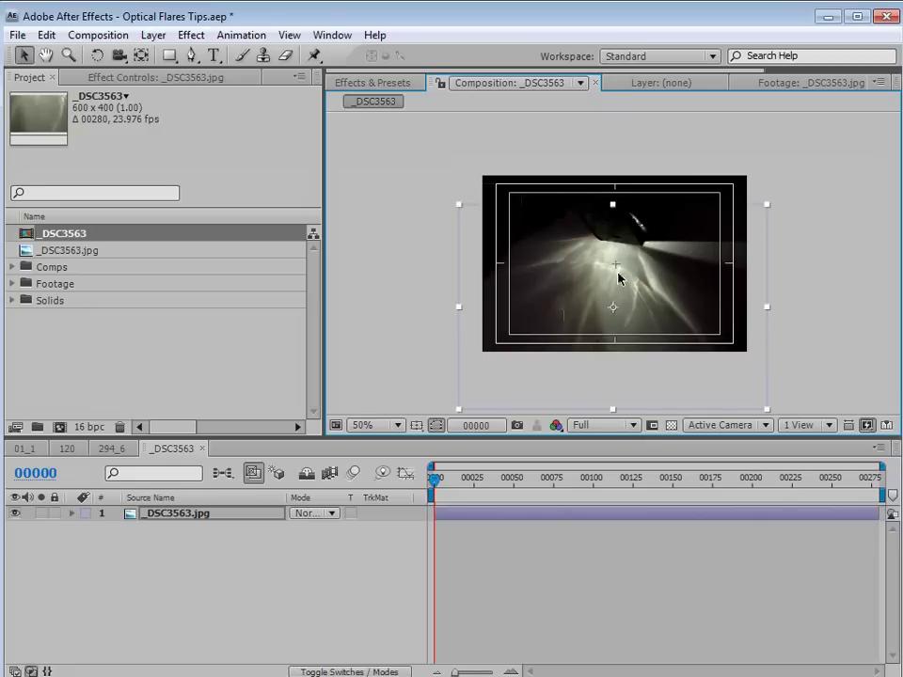
drag(772, 206, 698, 256)
drag(663, 307, 664, 292)
key(period)
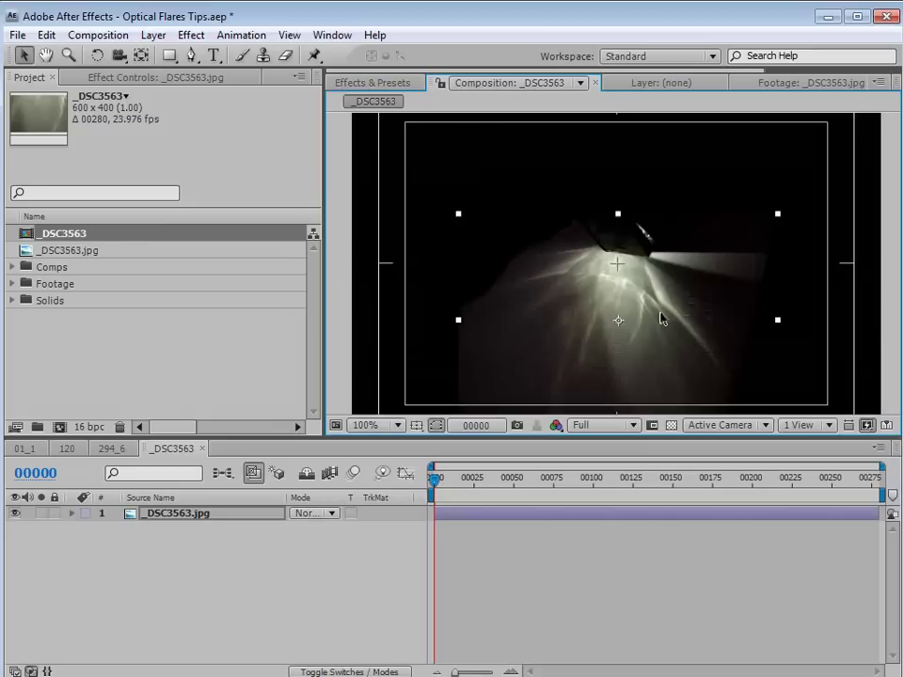
- Move the photo's anchor point to the light's centre, duplicate the layer and rotate the copy
key(grave)
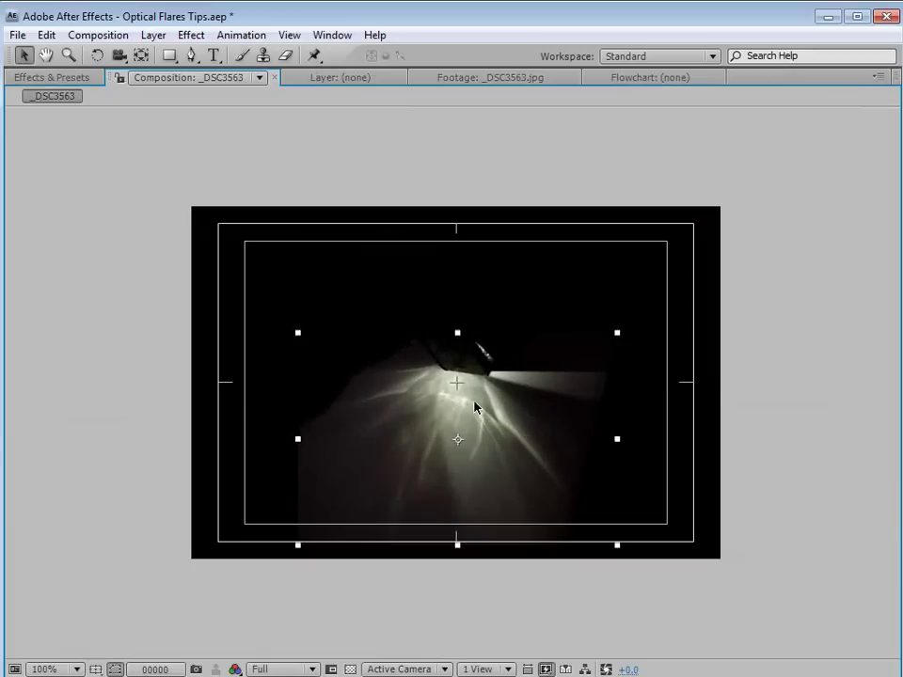
click(141, 55)
key(grave)
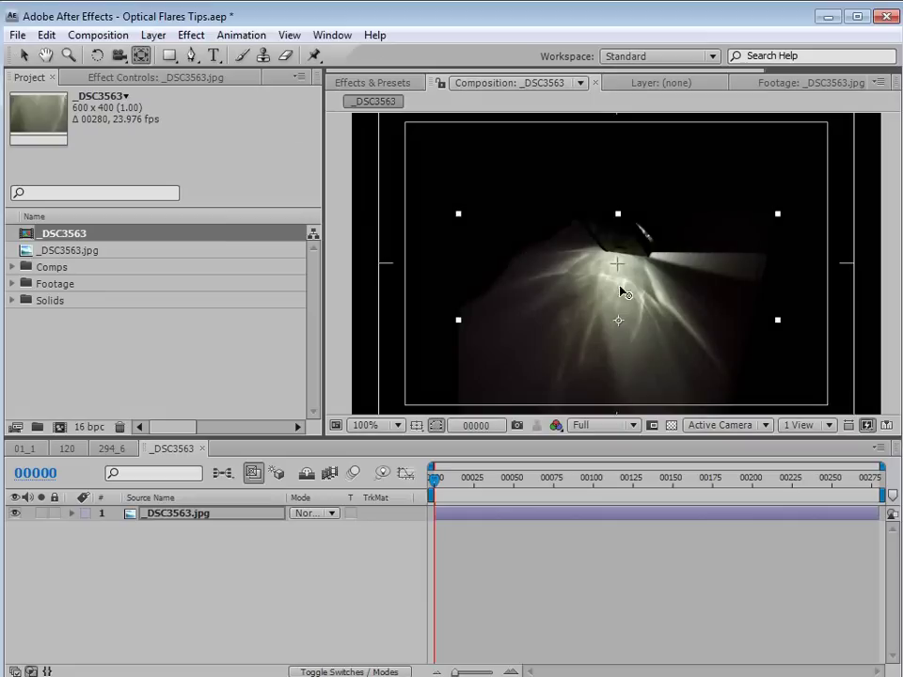
drag(618, 321, 620, 266)
click(629, 339)
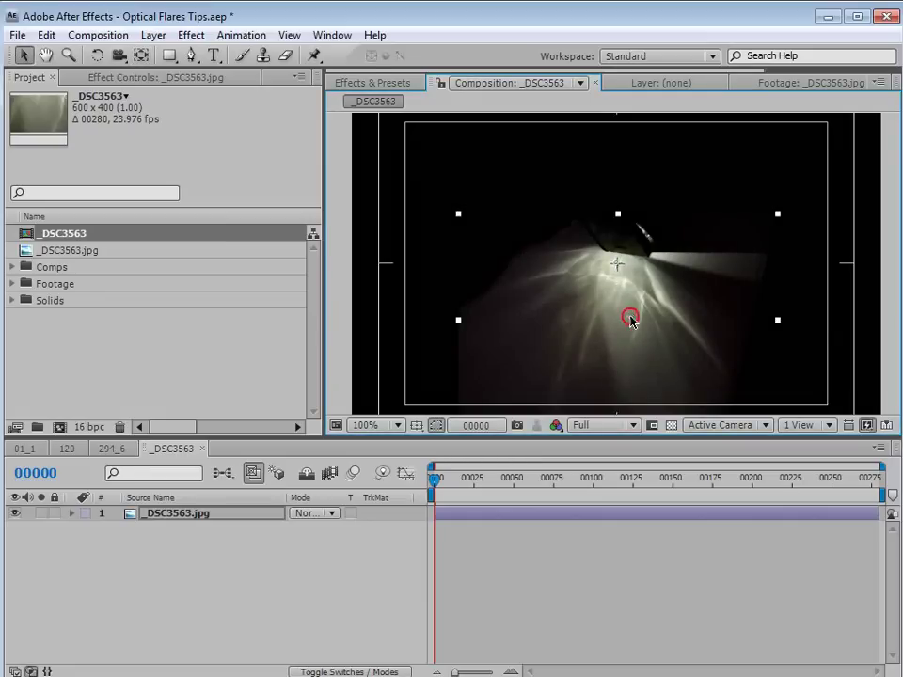
key(ctrl+d)
key(w)
drag(635, 359, 583, 414)
- Set the photo layers' blend mode to Add and rotate the top copy further
click(198, 527)
click(327, 513)
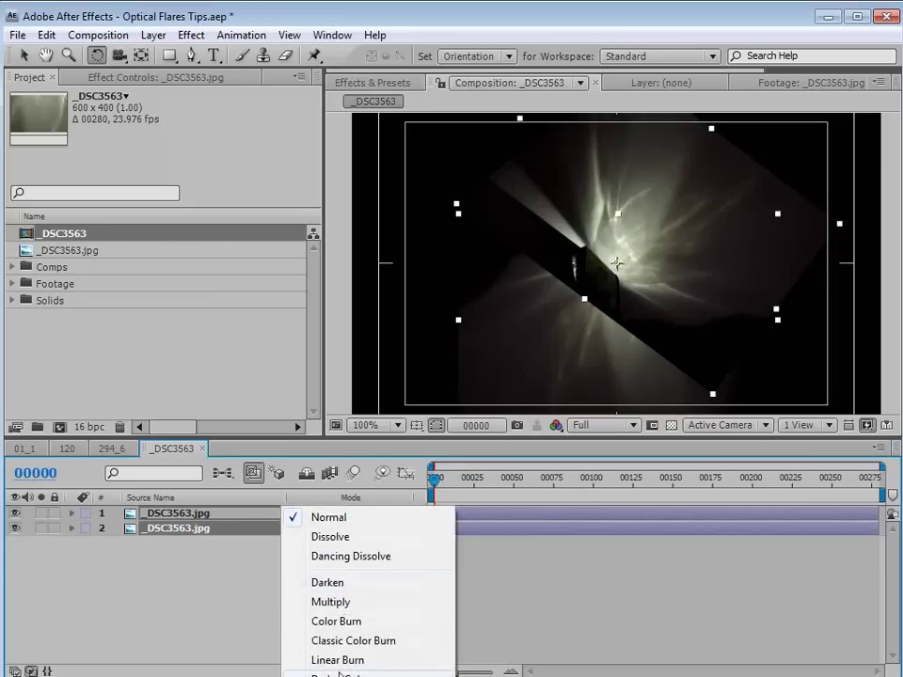
click(329, 676)
click(504, 600)
key(v)
click(637, 207)
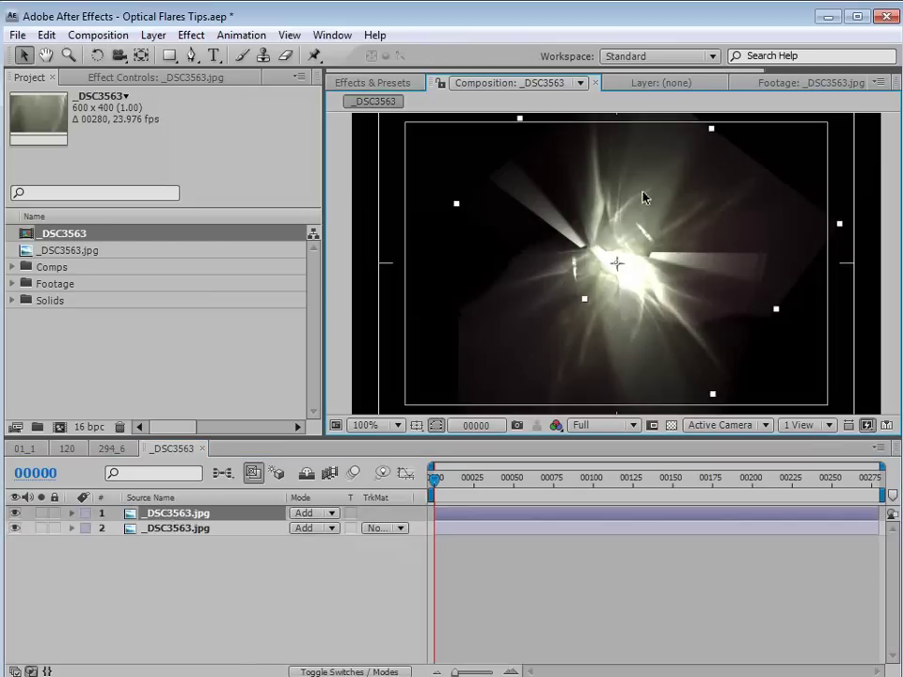
key(w)
drag(599, 175, 564, 186)
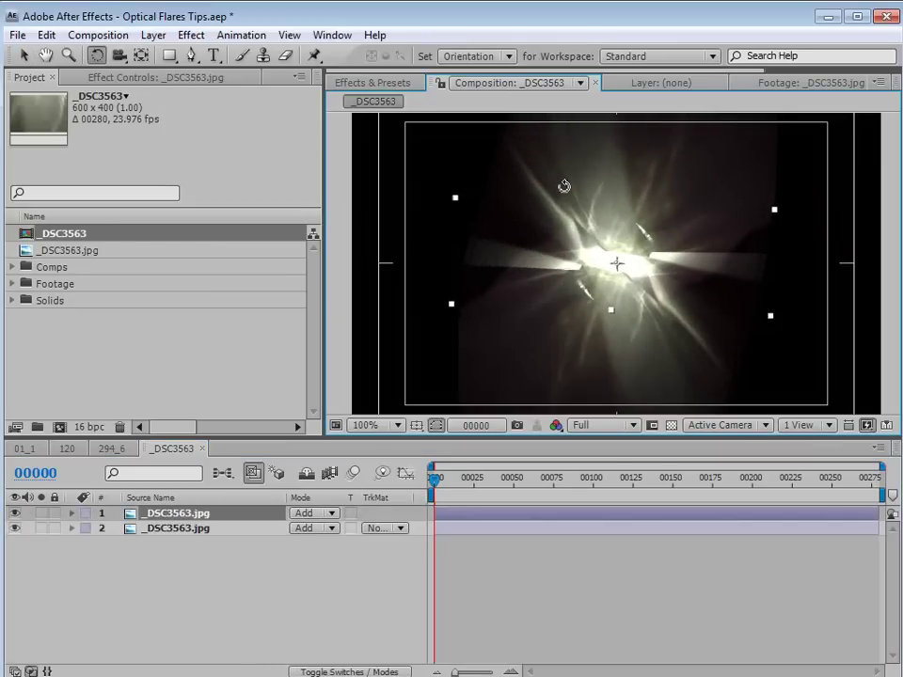
click(560, 573)
- In the maximized viewer without safe guides, delete the rotated duplicate flare layer
key(grave)
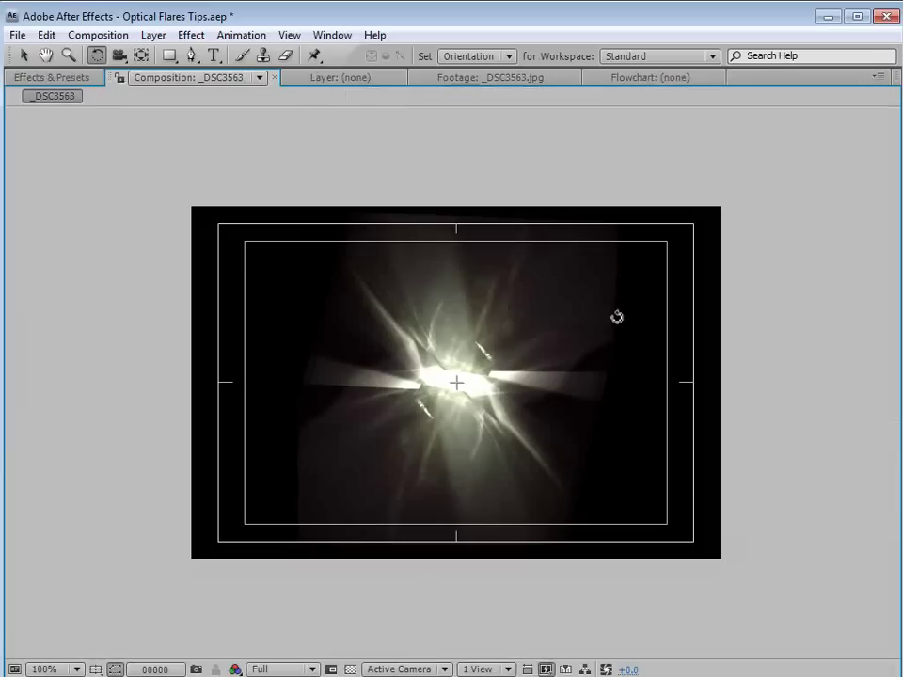
key(apostrophe)
click(481, 277)
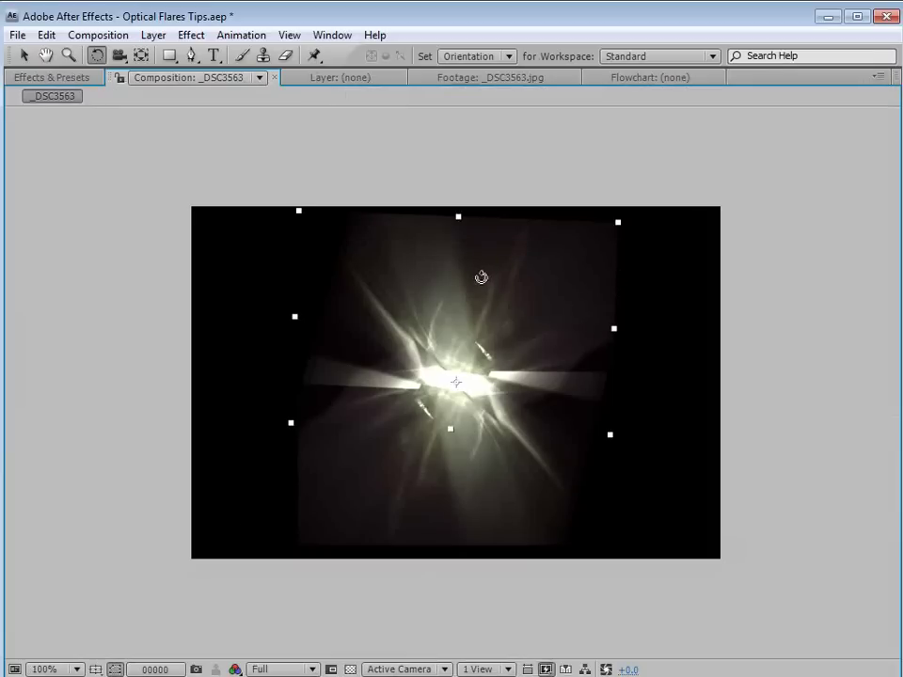
key(v)
key(ctrl+shift+a)
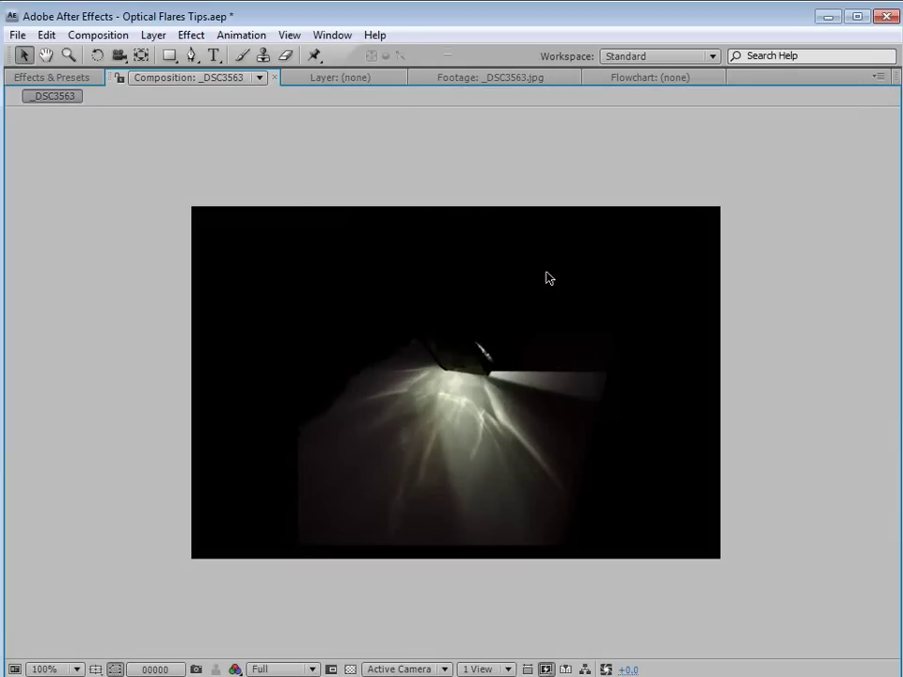
click(407, 432)
- Change the composition width to 800 in Composition Settings
click(123, 35)
click(165, 82)
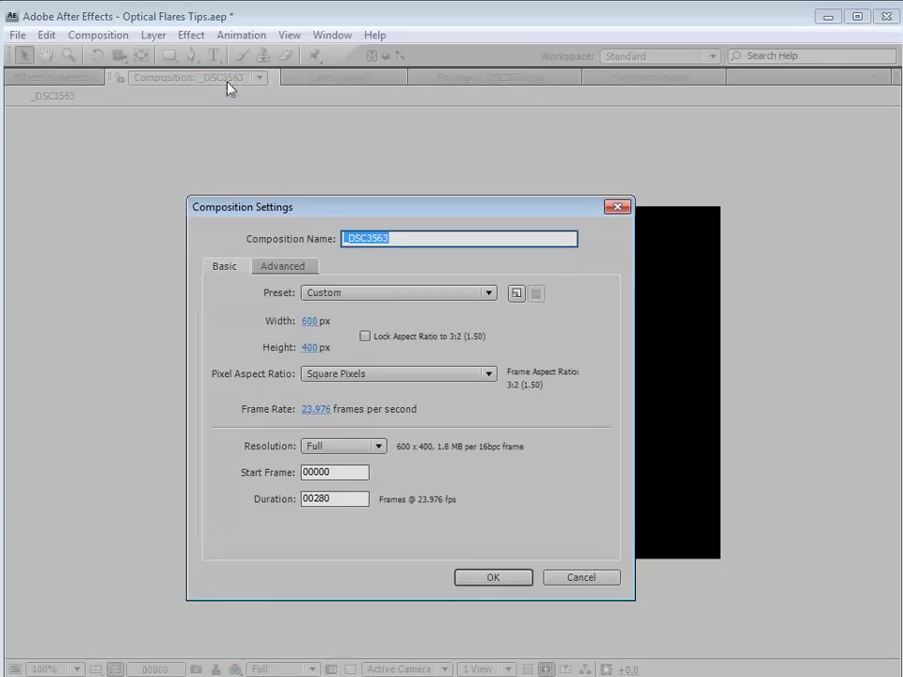
click(308, 322)
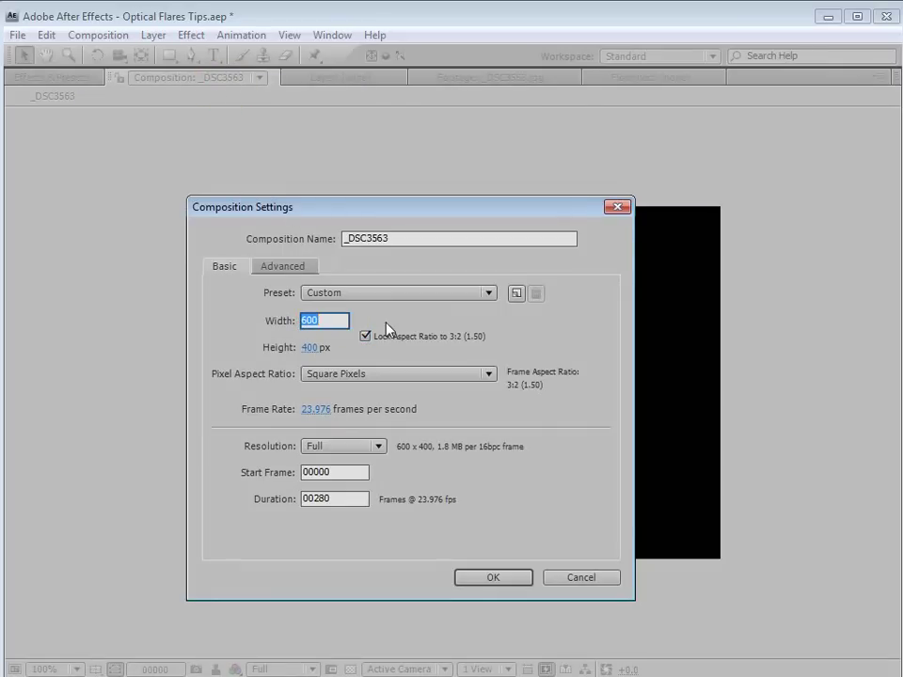
text(800)
click(501, 579)
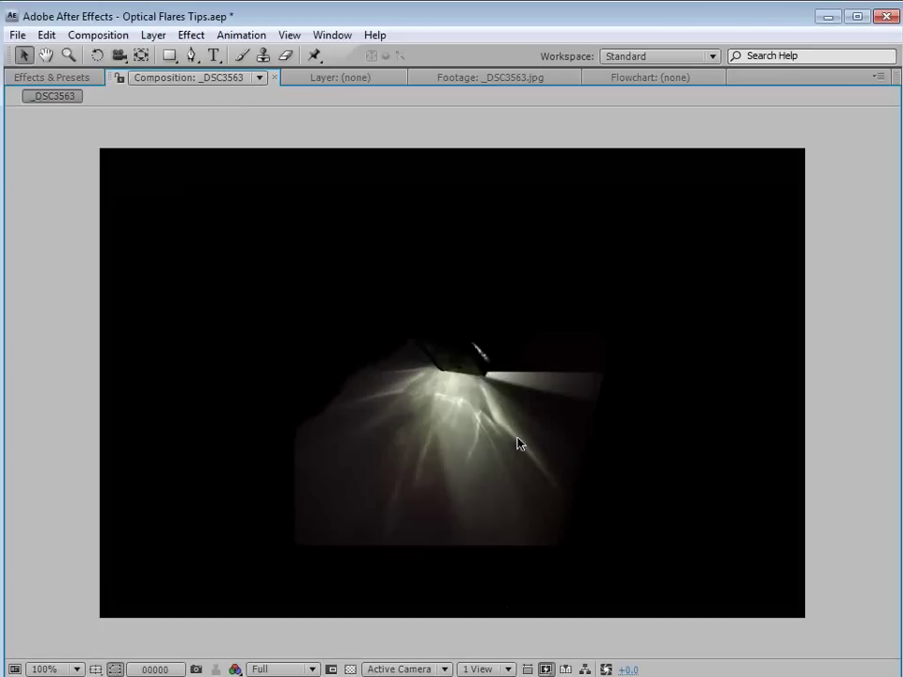
- Scale up the flare image, rotate it counter-clockwise and stretch it downward to fill the frame
click(460, 440)
drag(614, 334, 697, 326)
key(apostrophe)
click(499, 435)
key(w)
drag(383, 519, 409, 503)
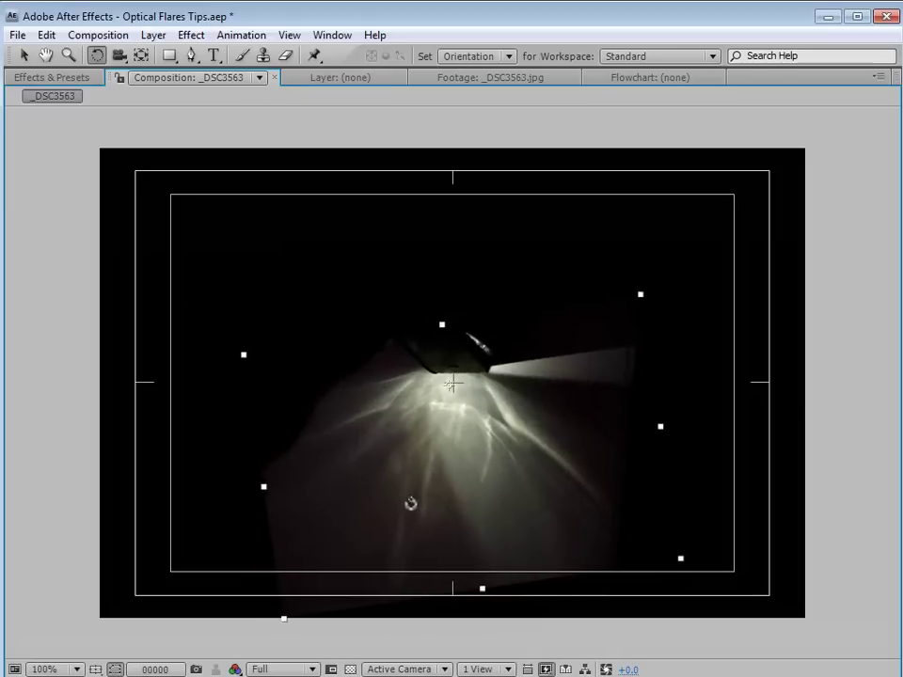
key(v)
drag(478, 590, 478, 609)
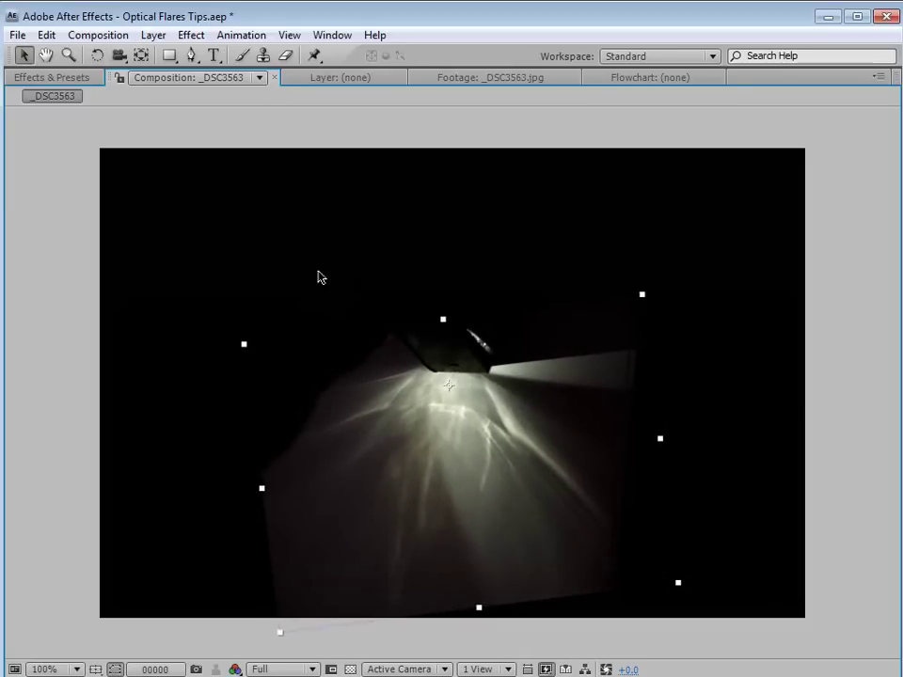
- Trace a 12-point Pen mask around the lamp and beam, closing it on the first point
click(192, 56)
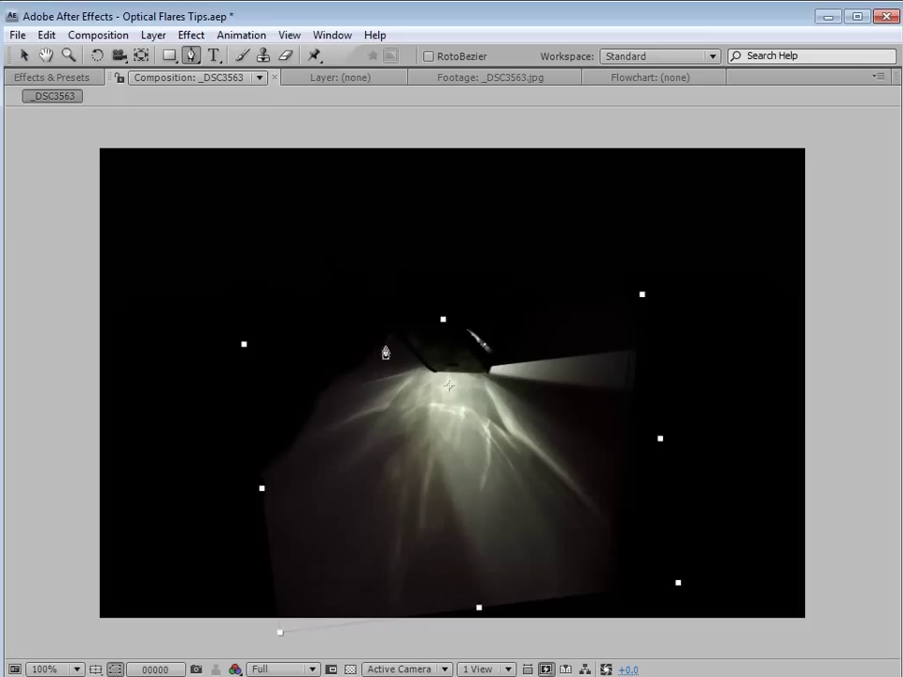
click(218, 339)
click(363, 360)
click(424, 363)
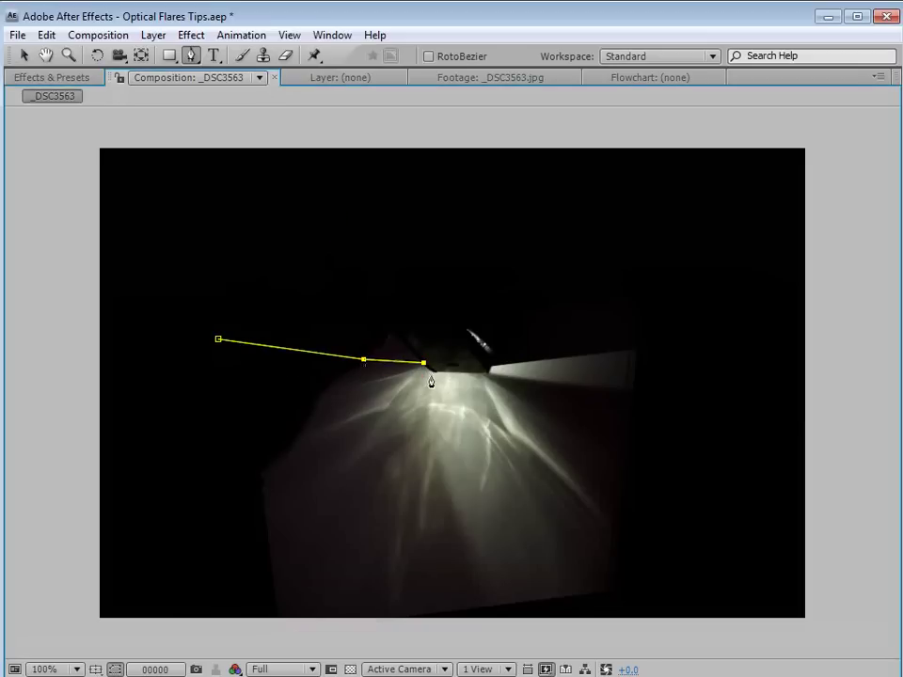
click(462, 375)
click(492, 376)
click(523, 386)
click(588, 396)
click(690, 411)
click(691, 320)
click(630, 263)
click(364, 229)
click(259, 236)
click(218, 339)
key(v)
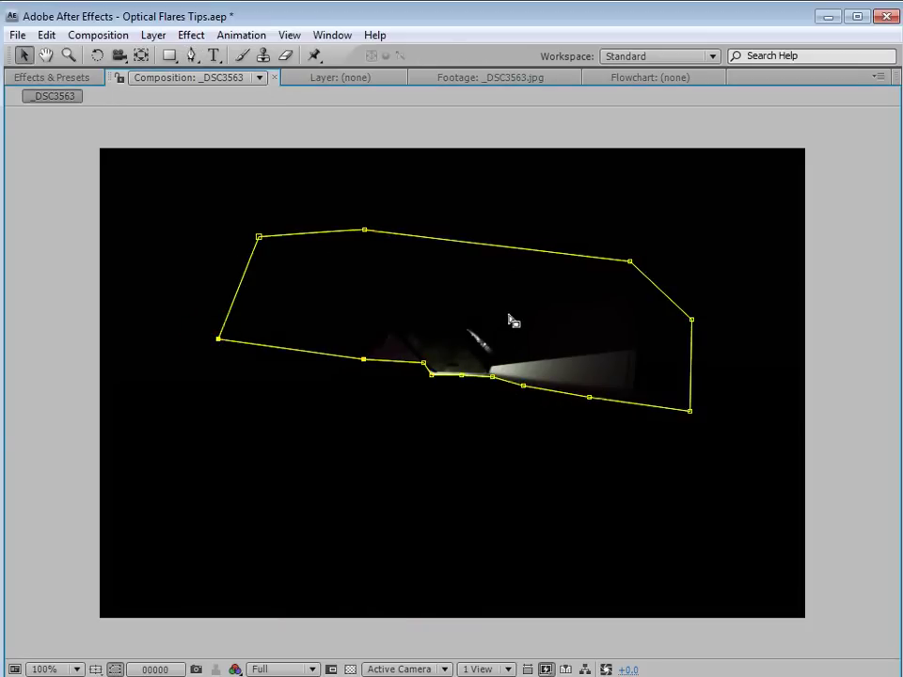
key(grave)
key(comma)
- Set Mask 1 on the _DSC3563.jpg layer to Subtract mode
click(544, 286)
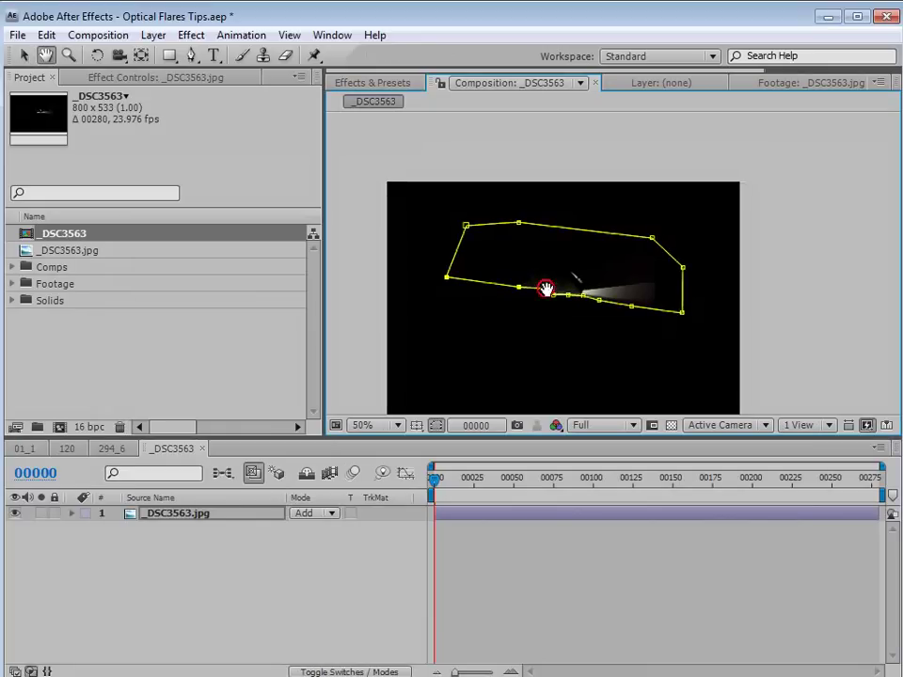
click(176, 518)
key(m)
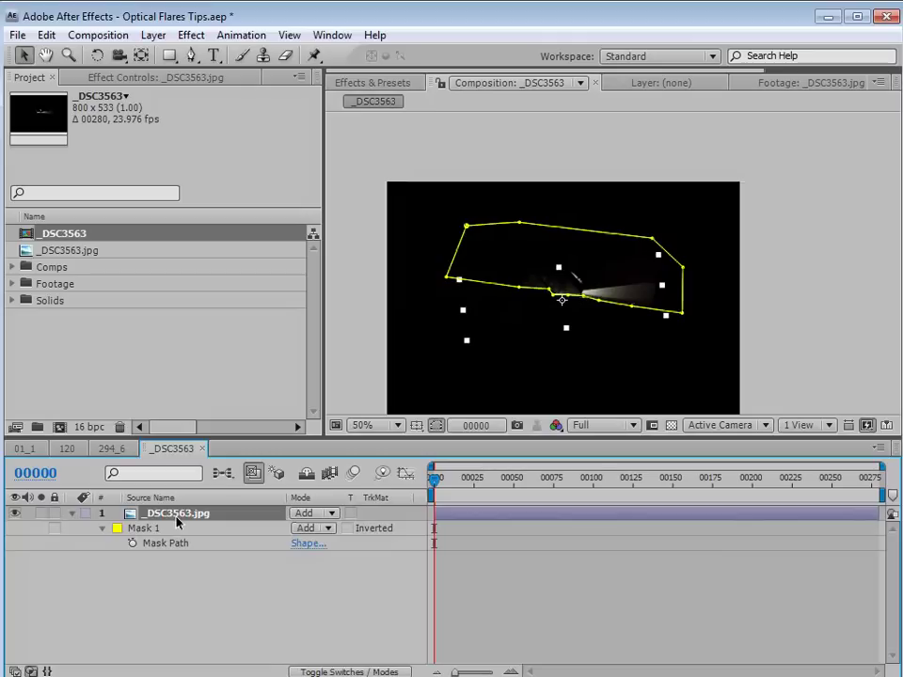
click(322, 532)
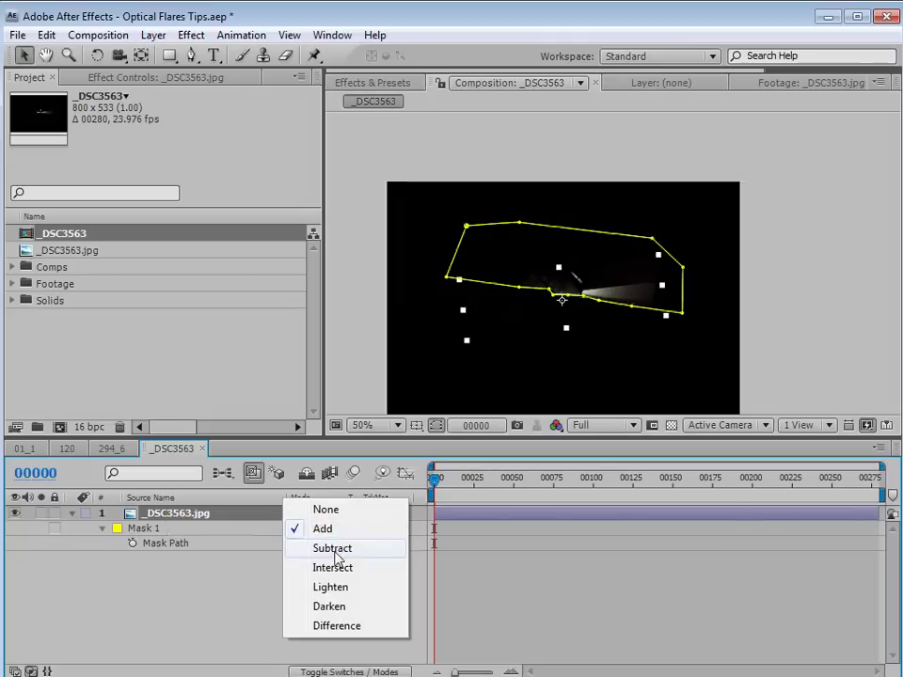
click(335, 546)
click(570, 409)
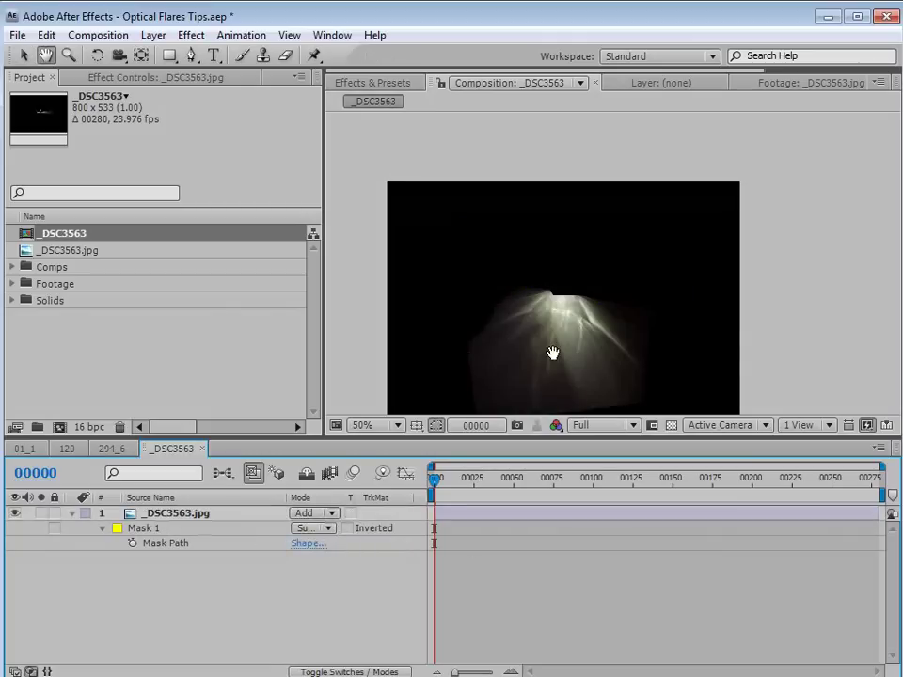
- Give Mask 1 a 54-pixel feather
key(h)
scroll(554, 347, up, 2)
drag(586, 273, 593, 326)
key(v)
click(169, 545)
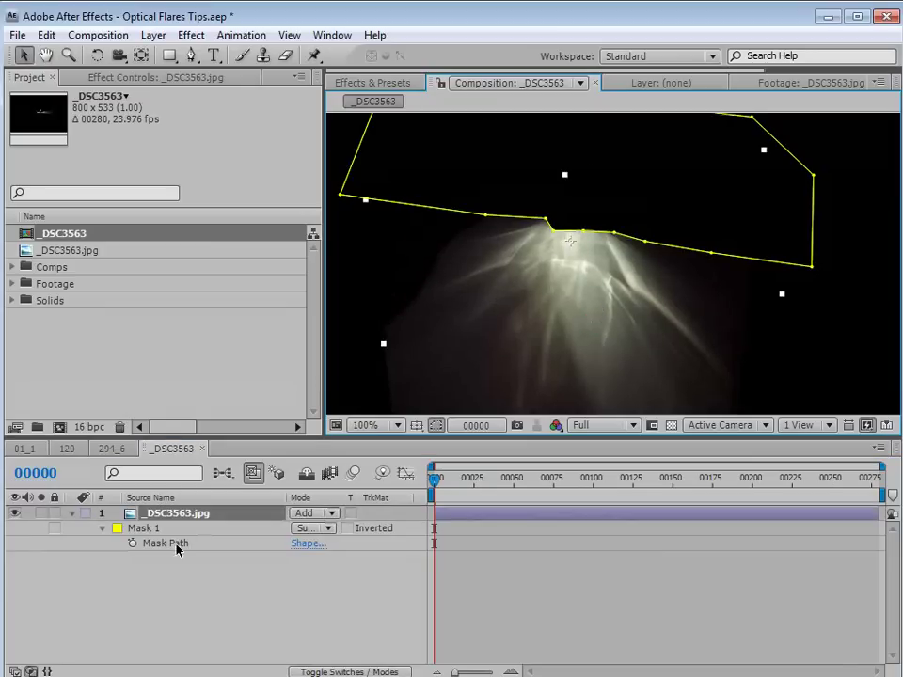
click(170, 513)
key(f)
drag(337, 545, 522, 585)
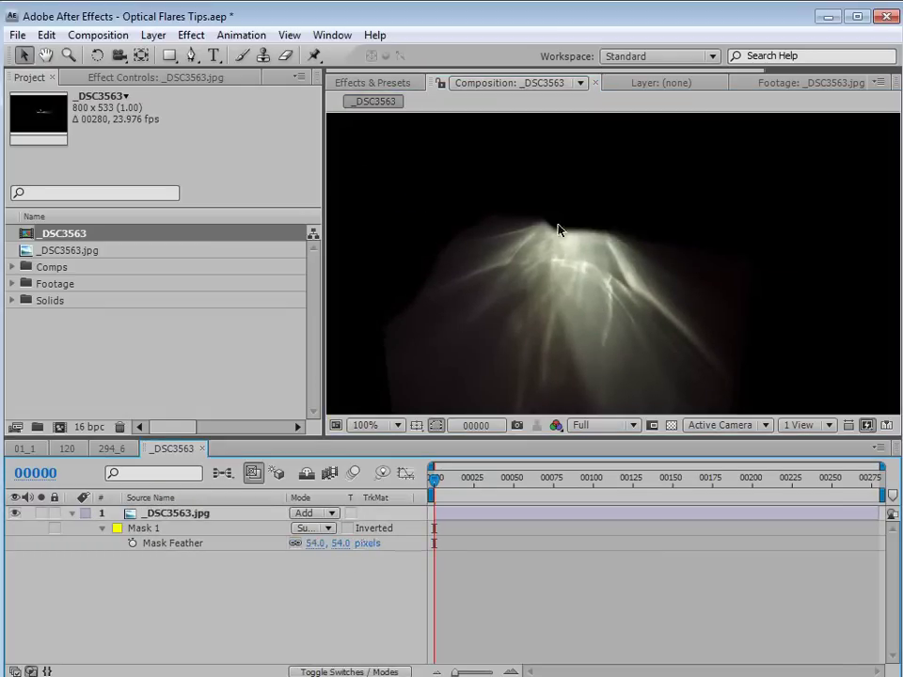
click(585, 297)
key(comma)
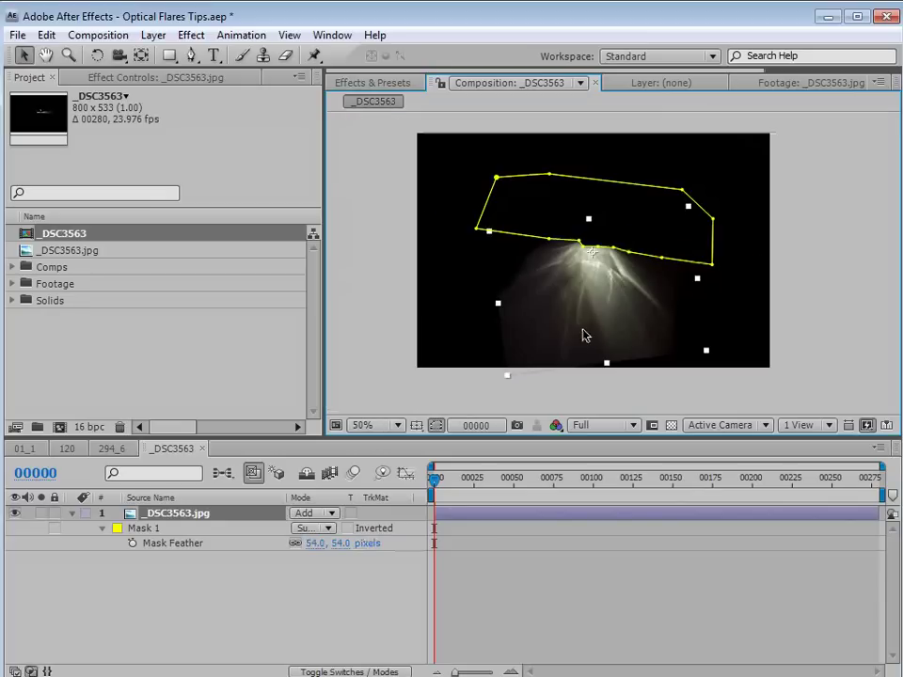
- Create a black solid and place Black Solid 3 below the _DSC3563.jpg layer
click(160, 38)
mouse_move(163, 58)
click(503, 79)
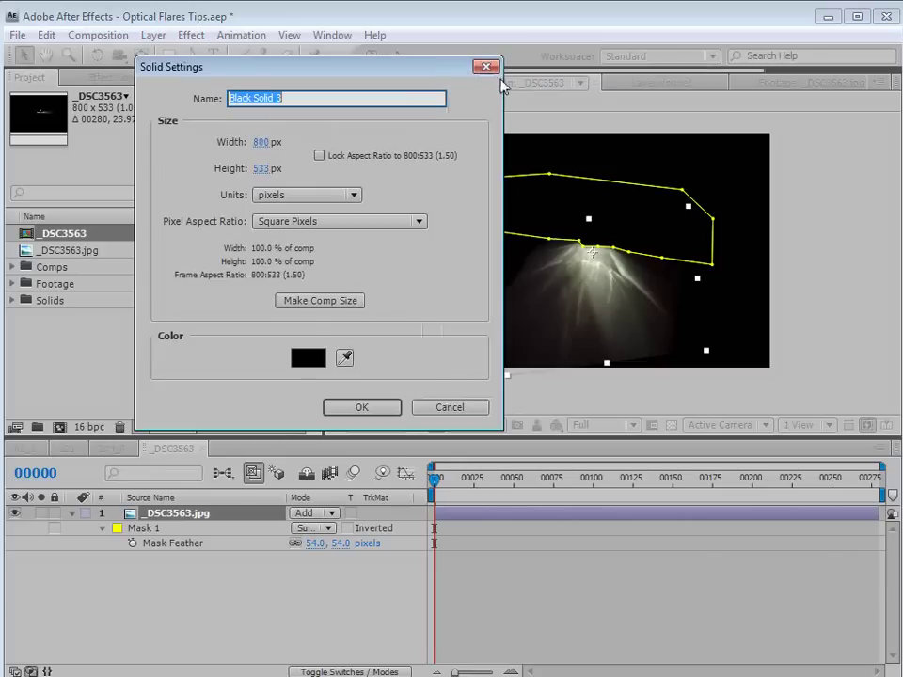
click(362, 407)
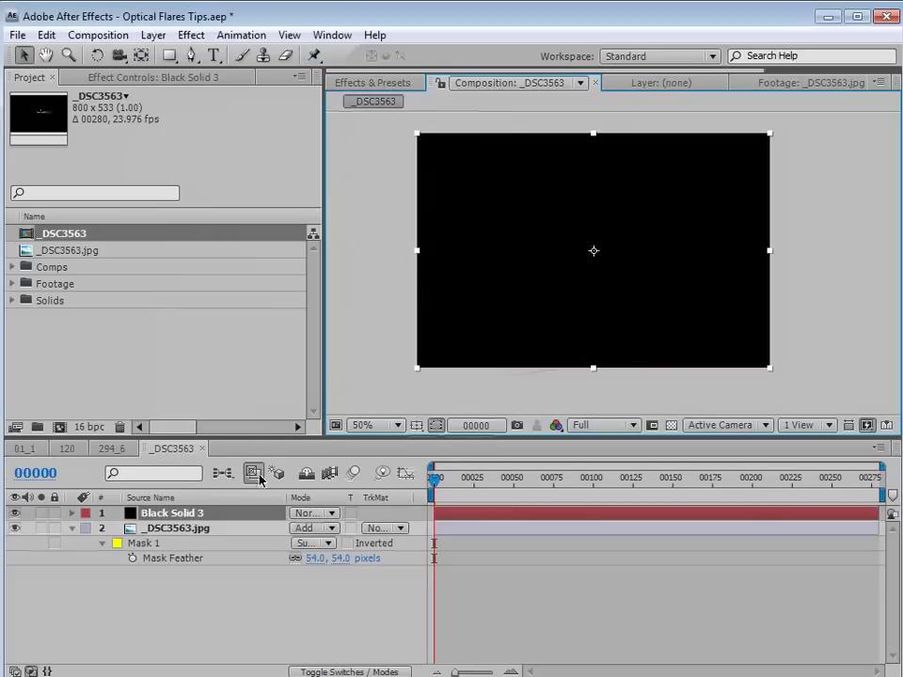
drag(172, 517, 169, 570)
click(169, 518)
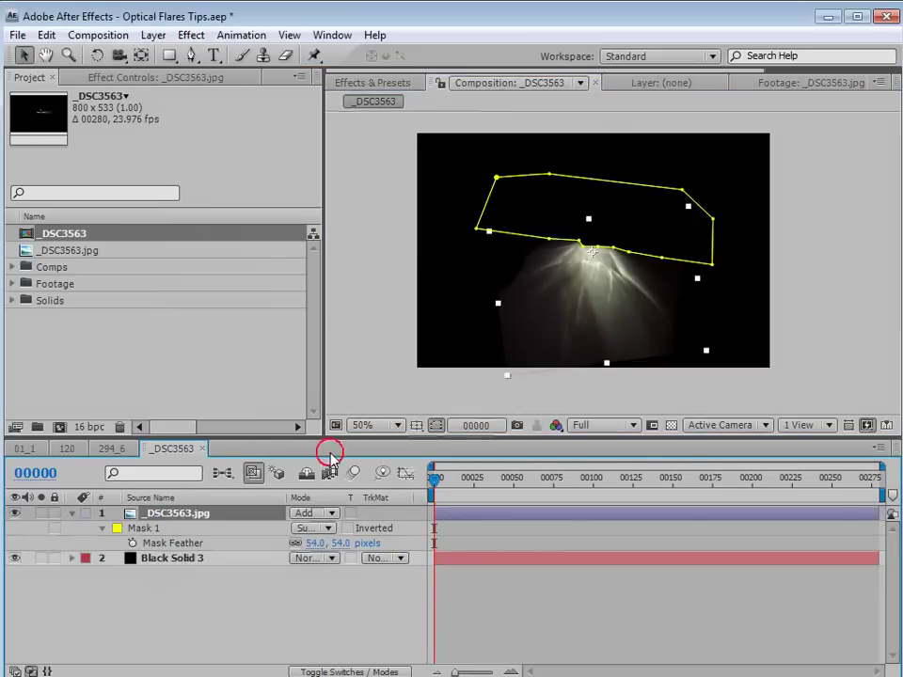
- Apply the Tint effect to the _DSC3563.jpg image to make it greyscale
click(198, 38)
mouse_move(238, 198)
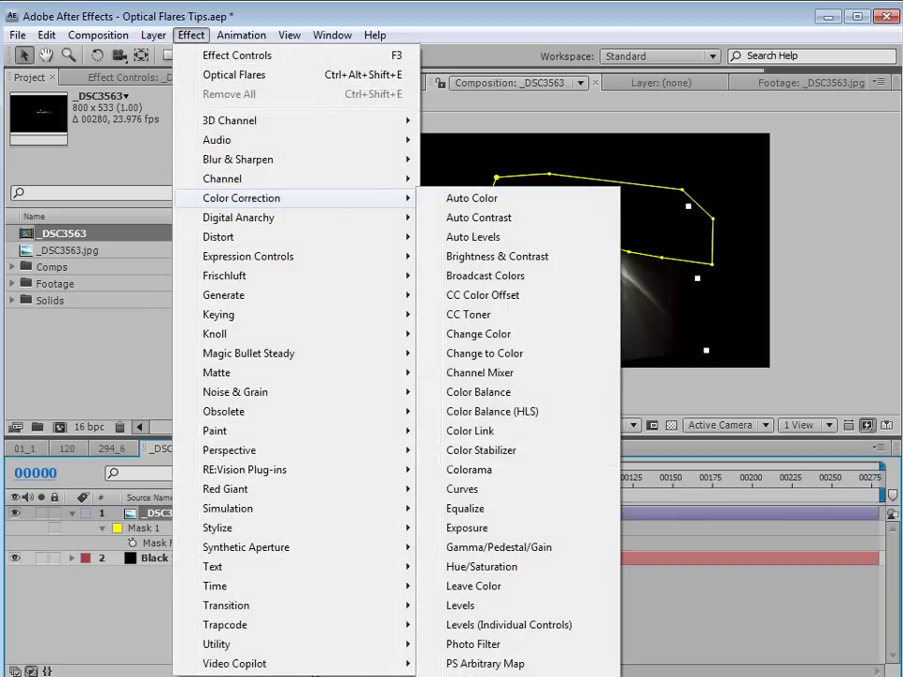
click(475, 673)
scroll(617, 326, up, 1)
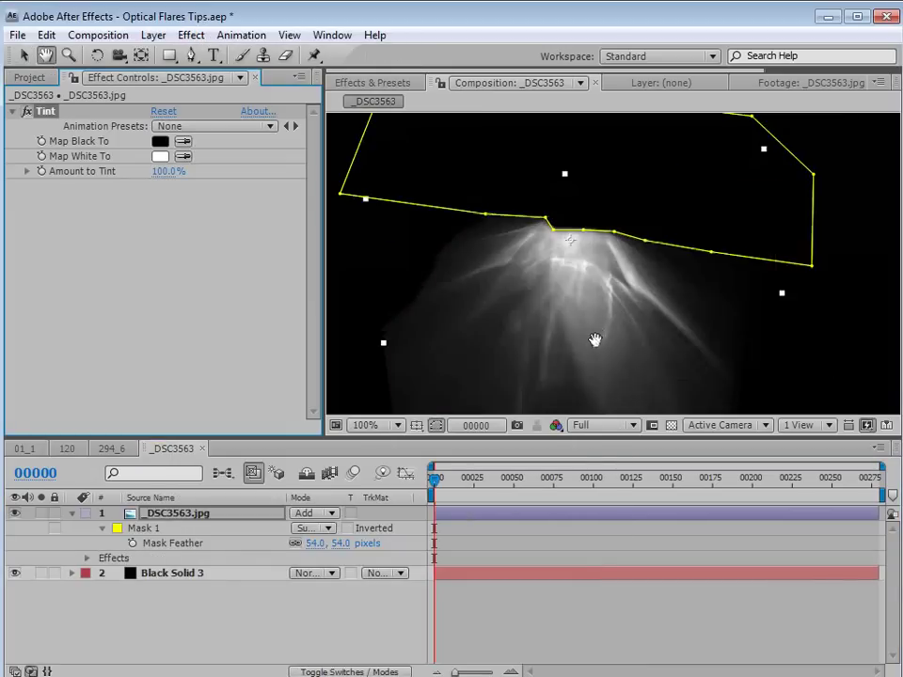
- Add a Levels effect to the image and raise Input Black to 2570
click(191, 35)
mouse_move(268, 198)
click(459, 605)
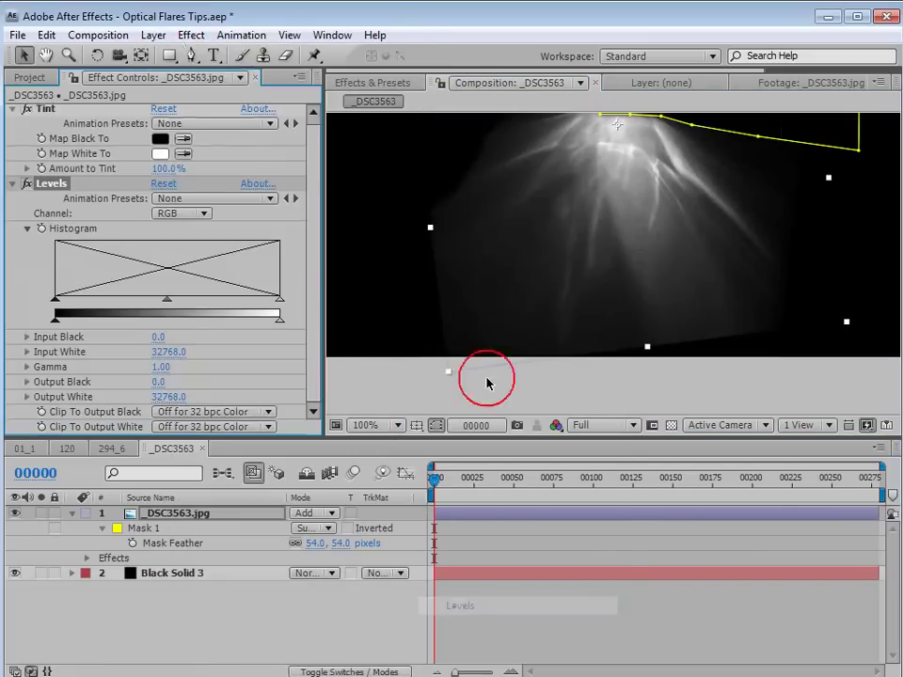
drag(57, 302, 73, 303)
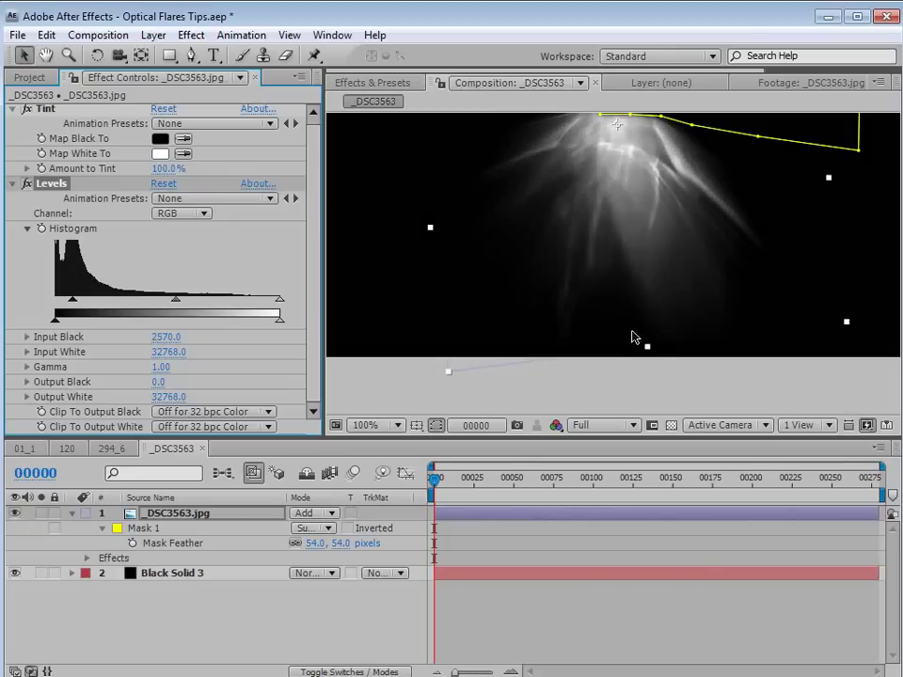
drag(679, 246, 641, 327)
scroll(649, 355, down, 2)
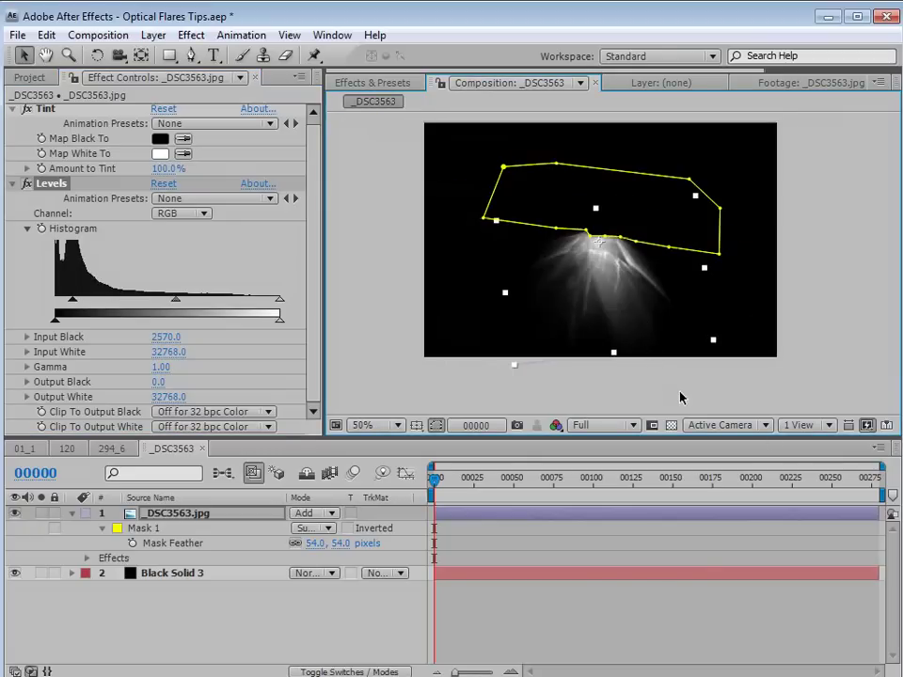
- Preview the texture full-frame at 100% and 50% without safe guides, then restore the layout
key(apostrophe)
click(609, 282)
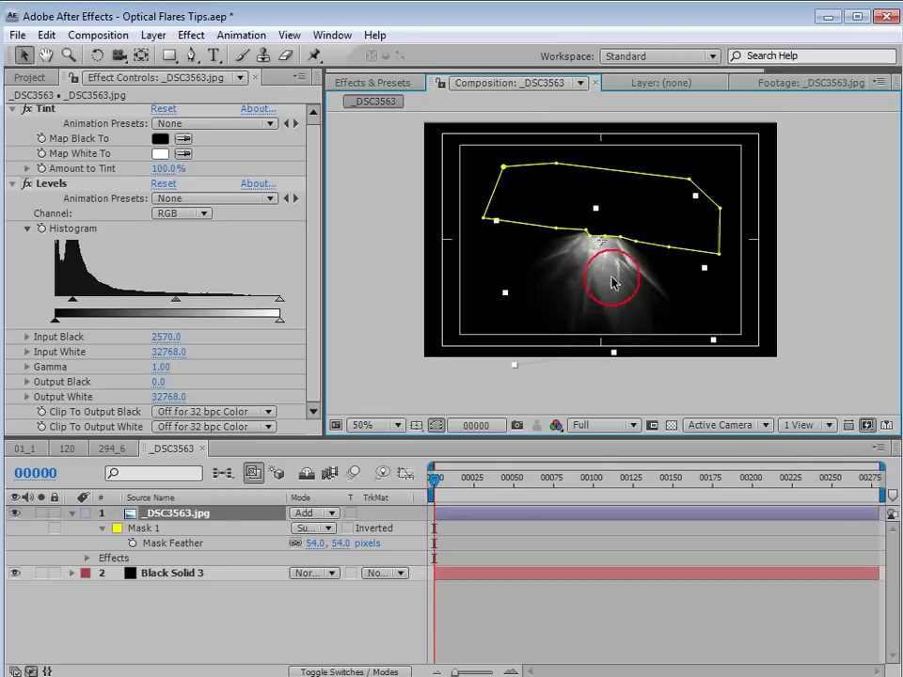
click(814, 298)
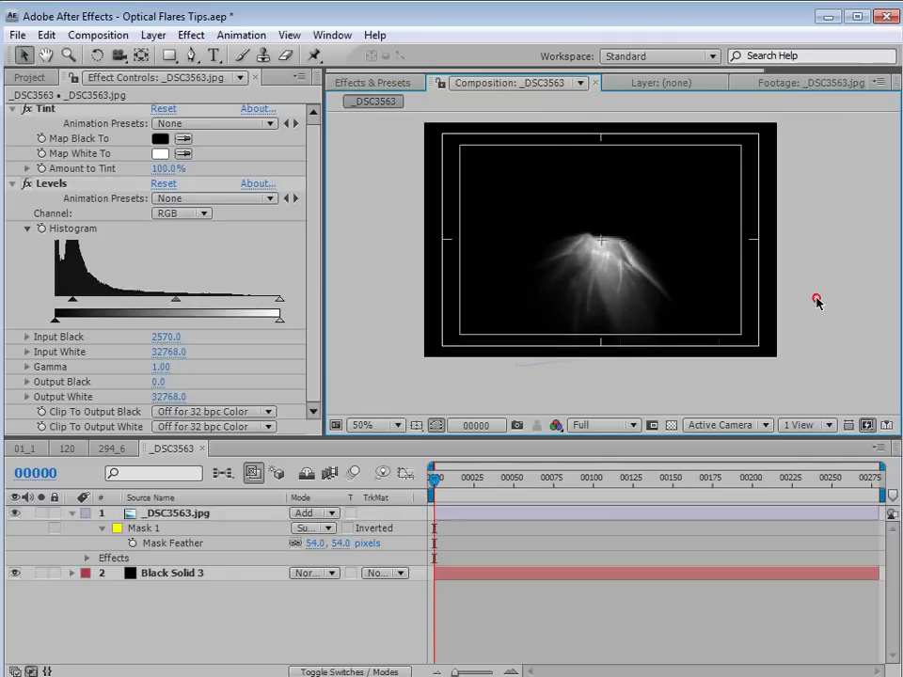
key(apostrophe)
key(period)
key(grave)
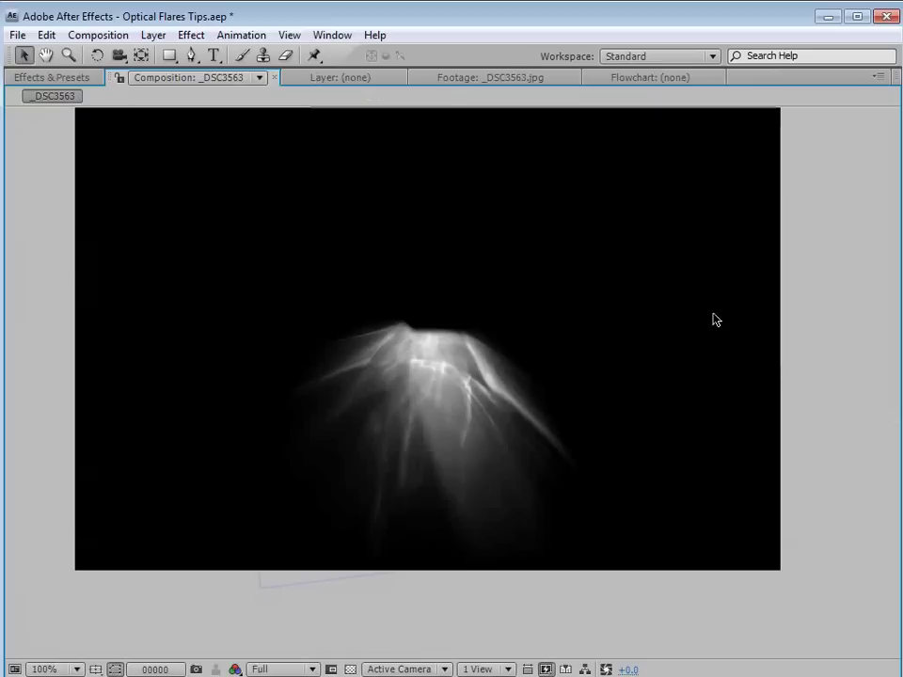
key(comma)
key(grave)
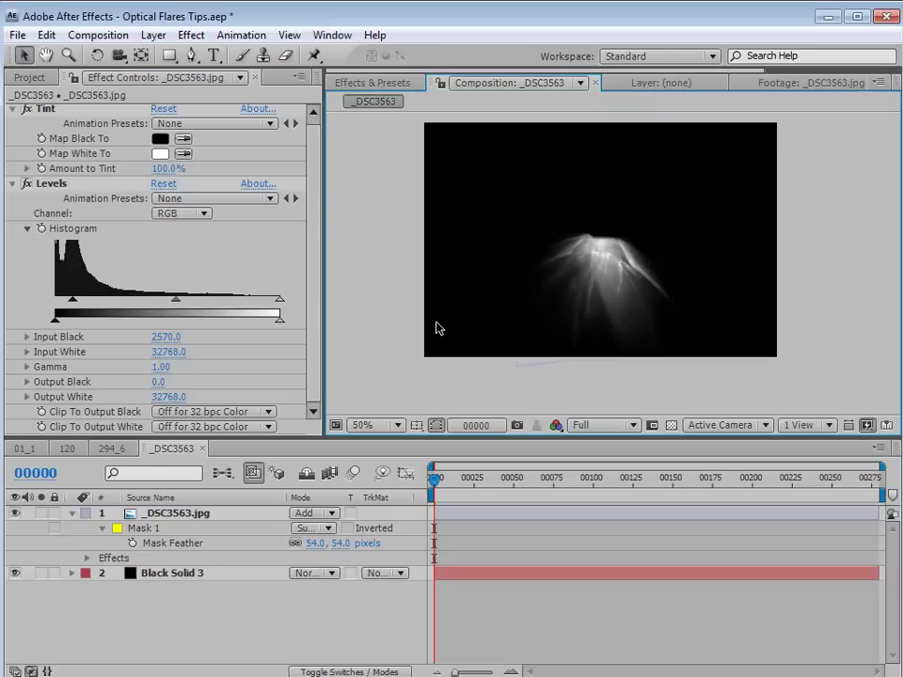
- In Composition Settings, rename the _DSC3563 light comp to 'Light!!!!!JHDSFILJSA'
click(29, 77)
click(445, 354)
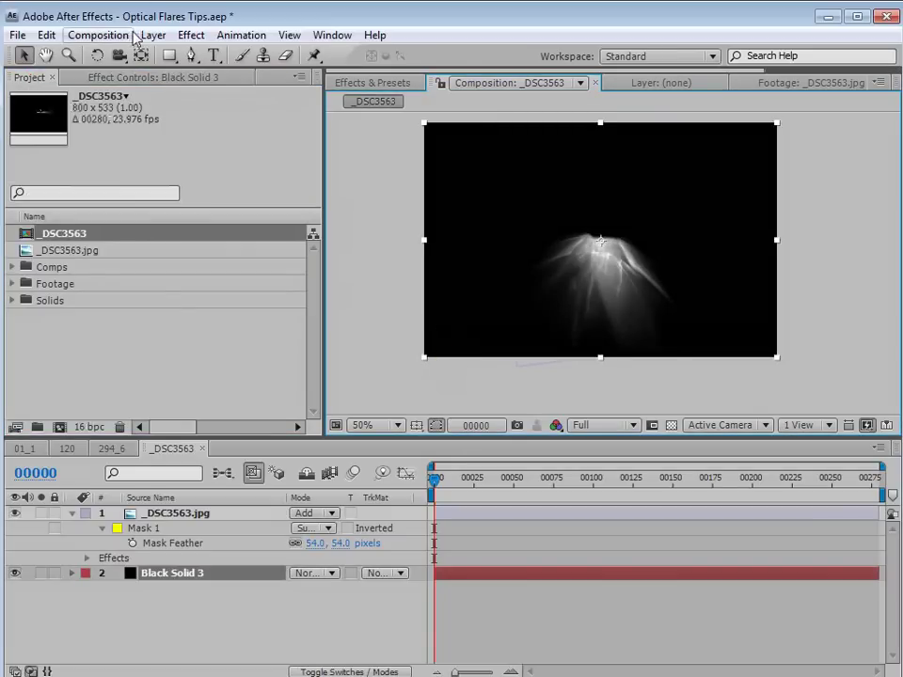
key(ctrl+k)
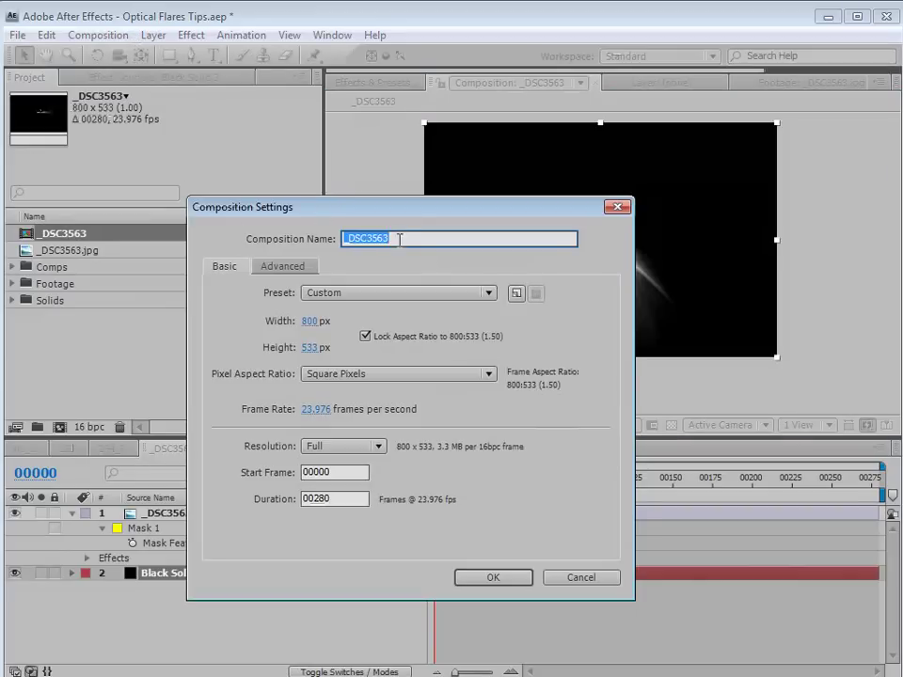
text(Light!!!!!JHDSFIL)
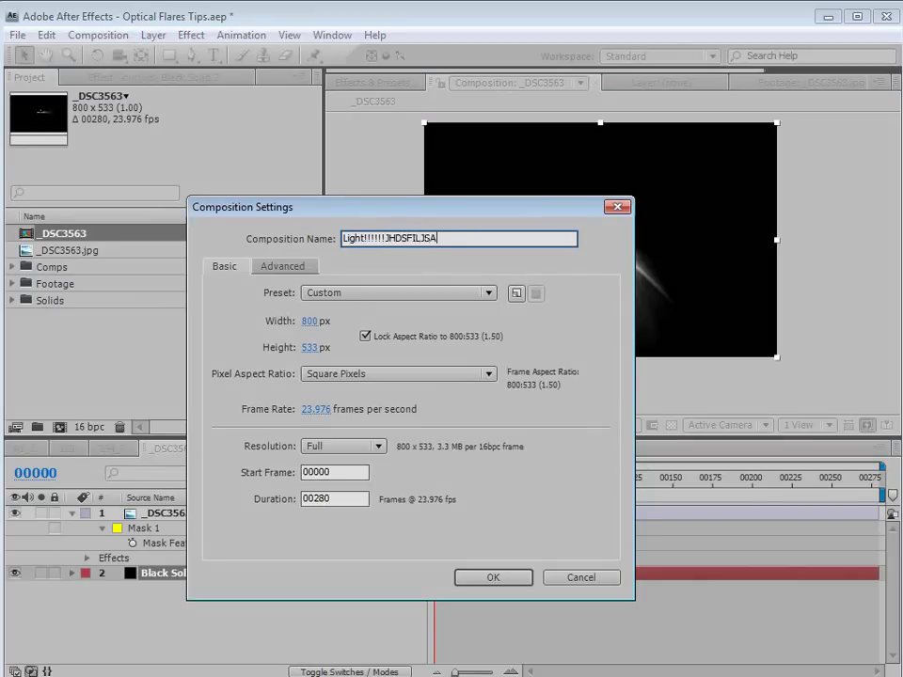
text(JSA)
click(506, 580)
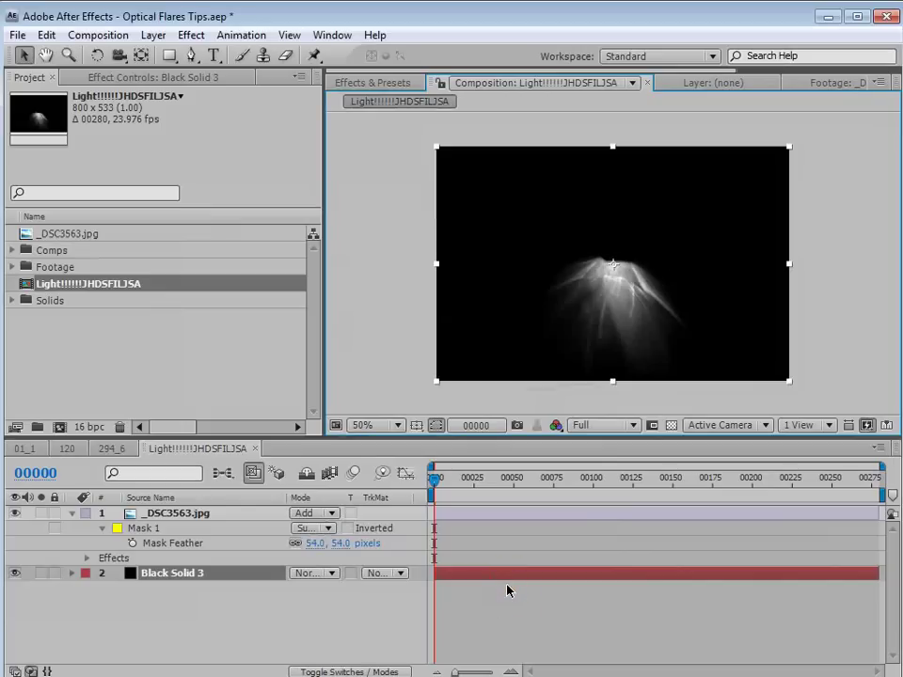
- In the 294_6 comp, create a full-frame black solid named 'of' above the city image
click(111, 449)
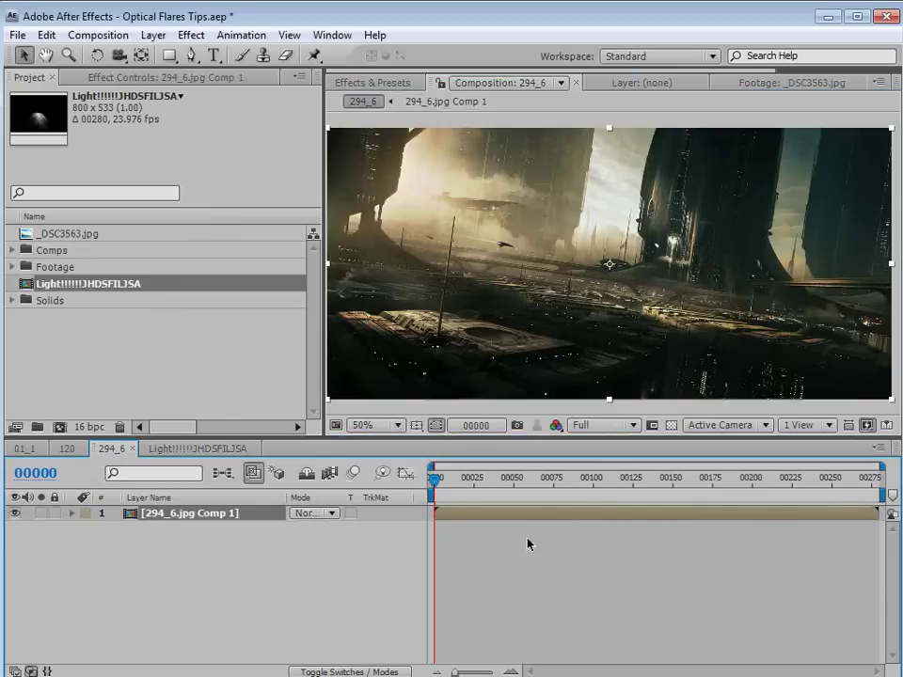
key(F3)
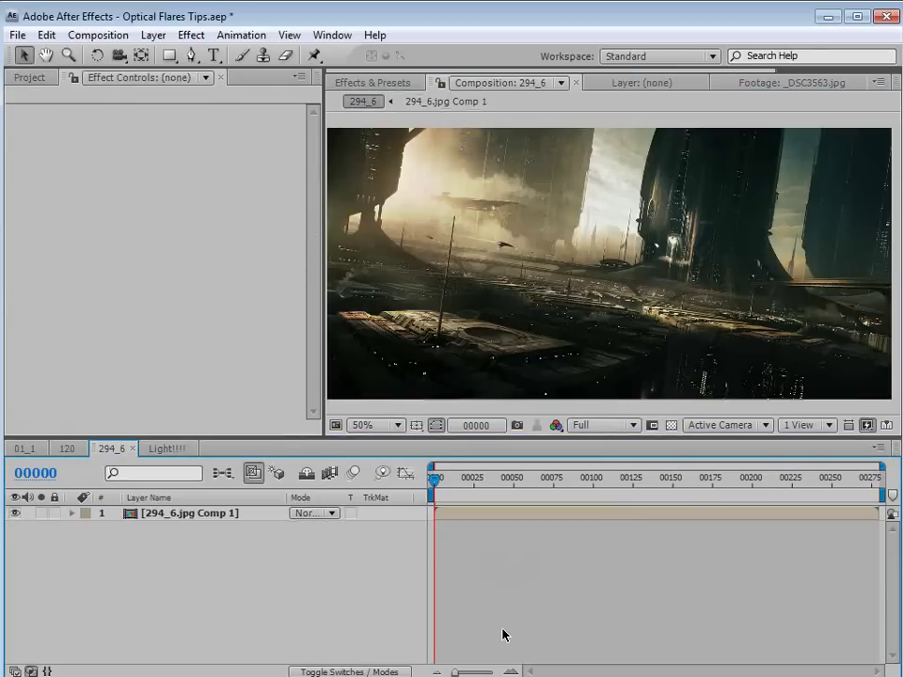
click(150, 35)
mouse_move(163, 56)
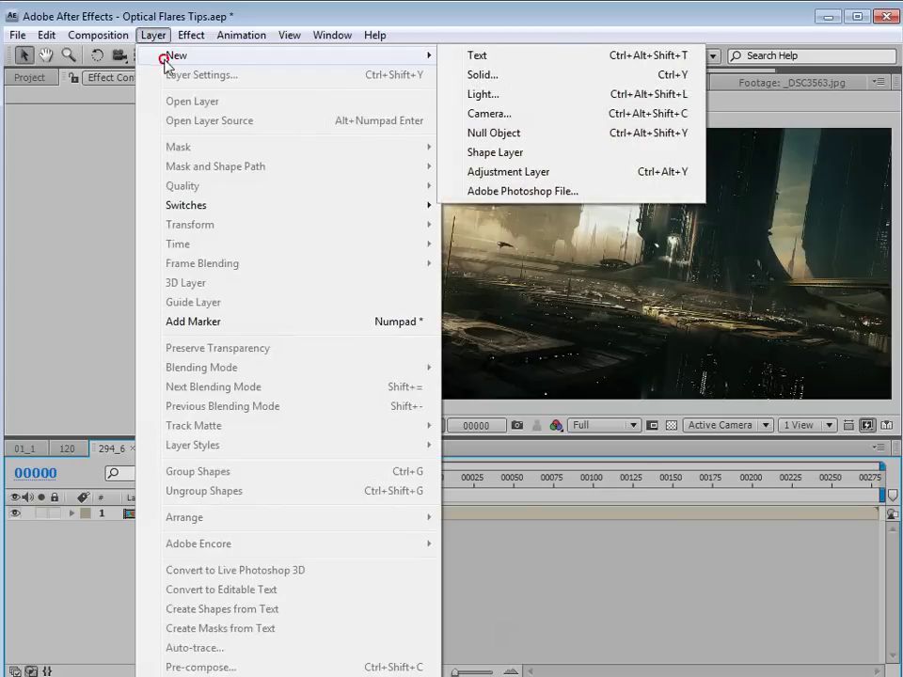
click(530, 75)
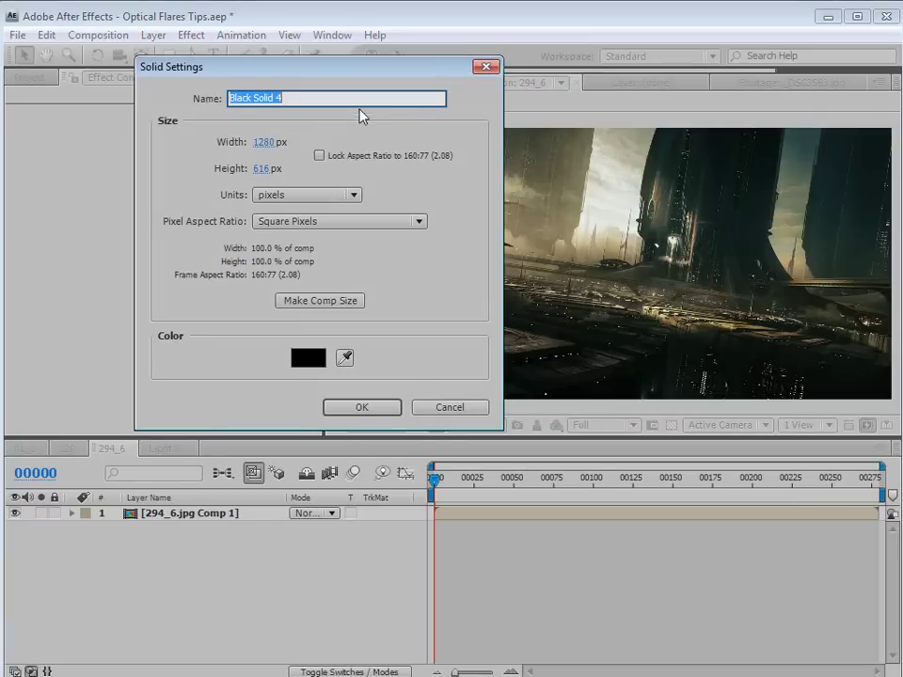
text(of)
click(357, 408)
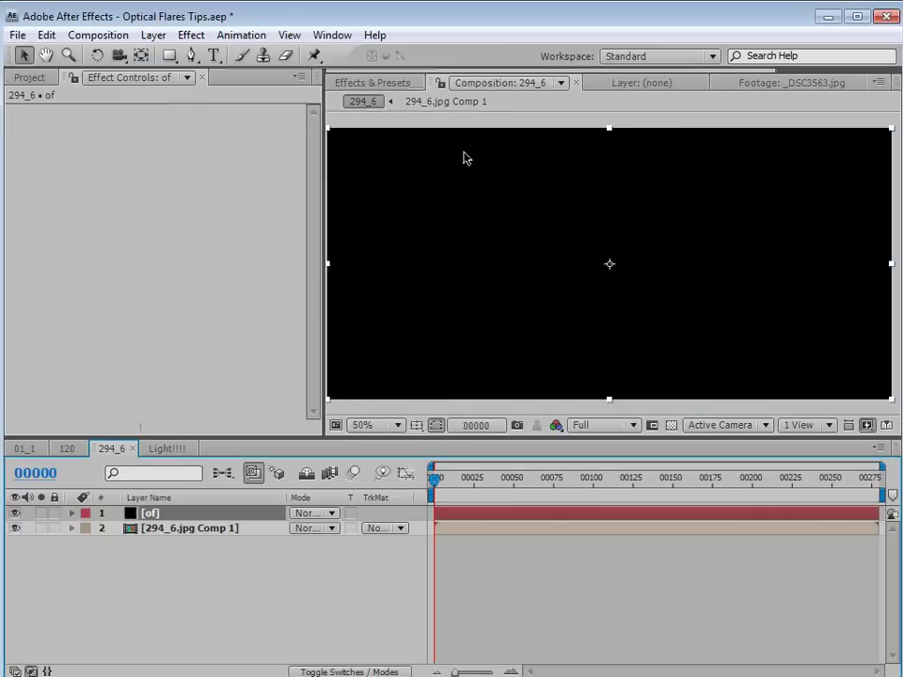
- Search Effects & Presets for 'opti' and apply Optical Flares to the 'of' layer
click(381, 84)
click(390, 100)
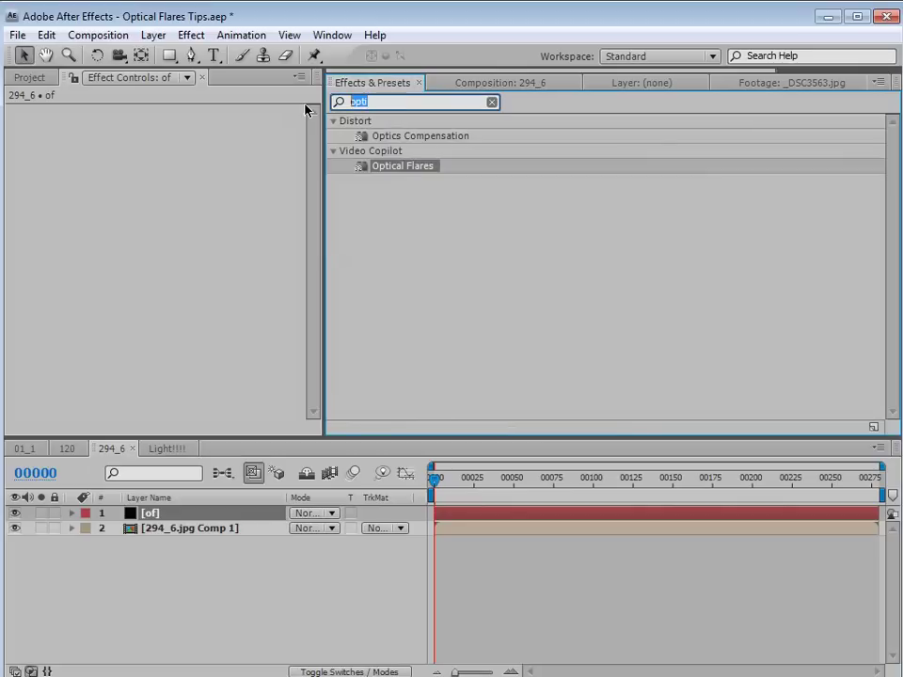
text(opti)
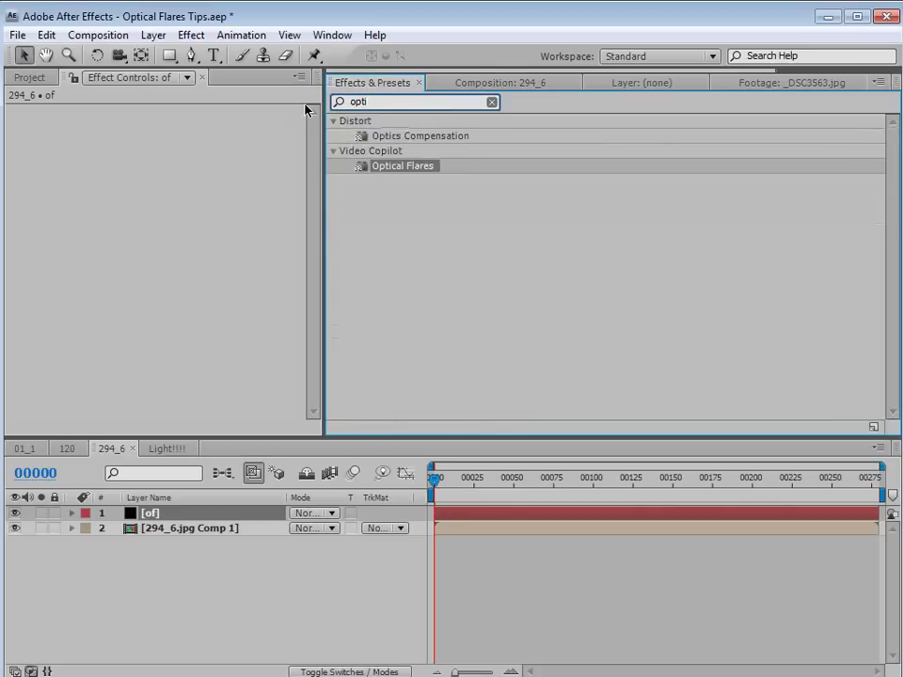
drag(398, 169, 150, 515)
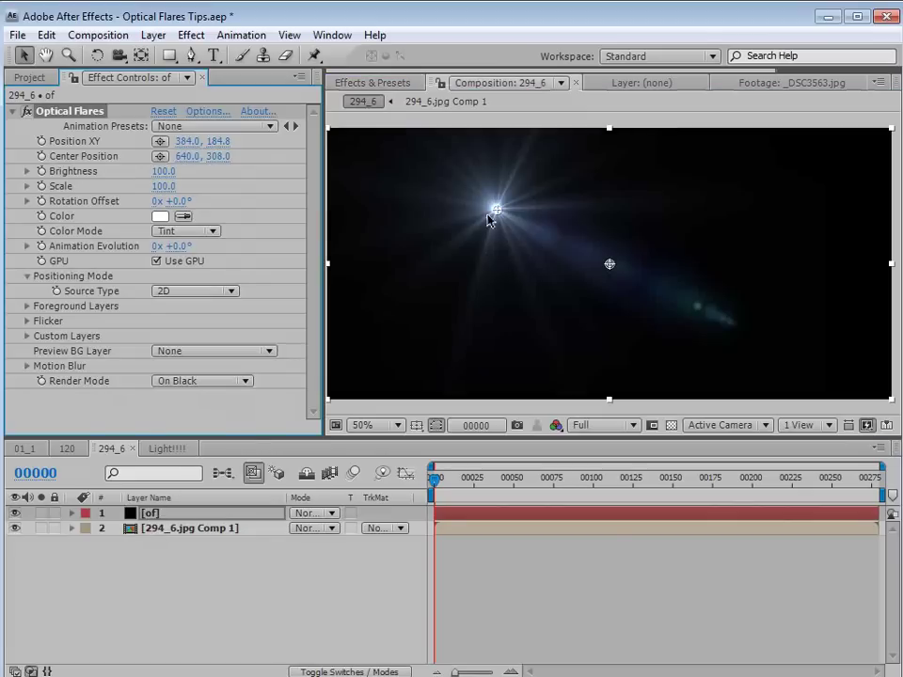
drag(490, 218, 645, 220)
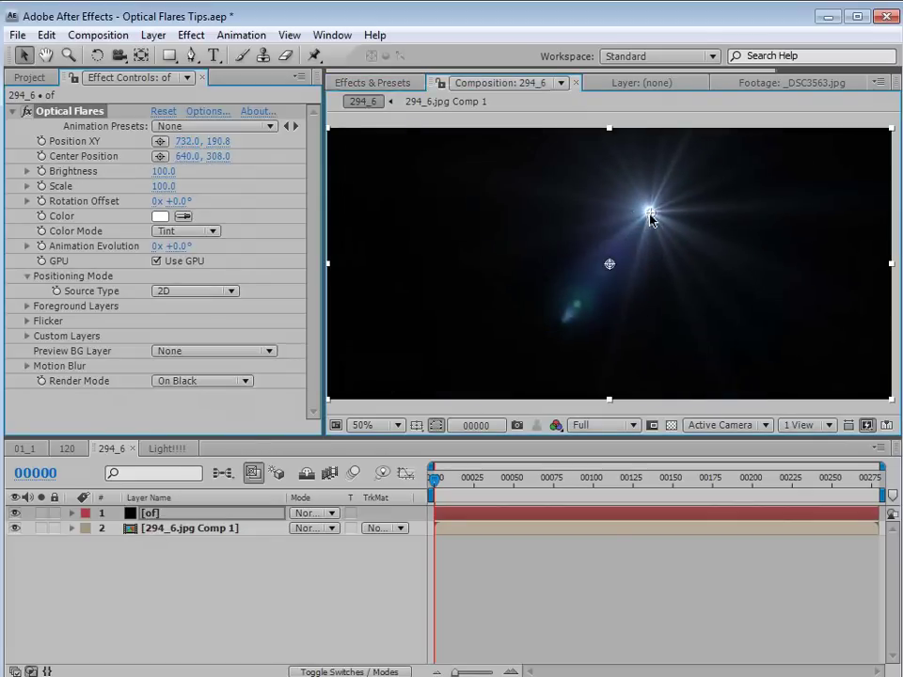
- Set the 'of' layer's blending mode to Add and move the flare to the lower right
click(315, 514)
click(320, 672)
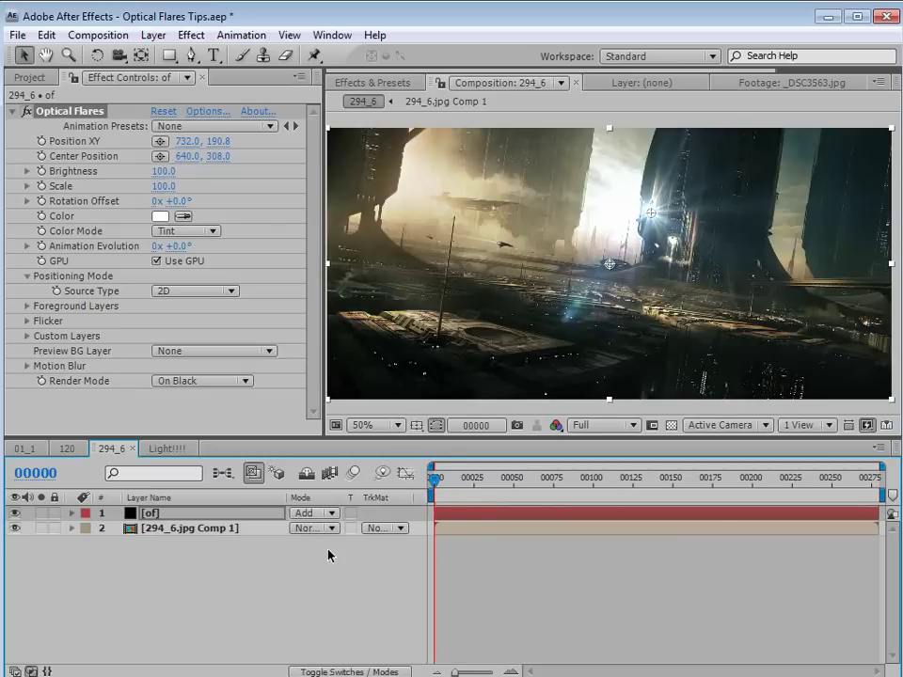
click(316, 514)
click(318, 514)
drag(651, 214, 751, 319)
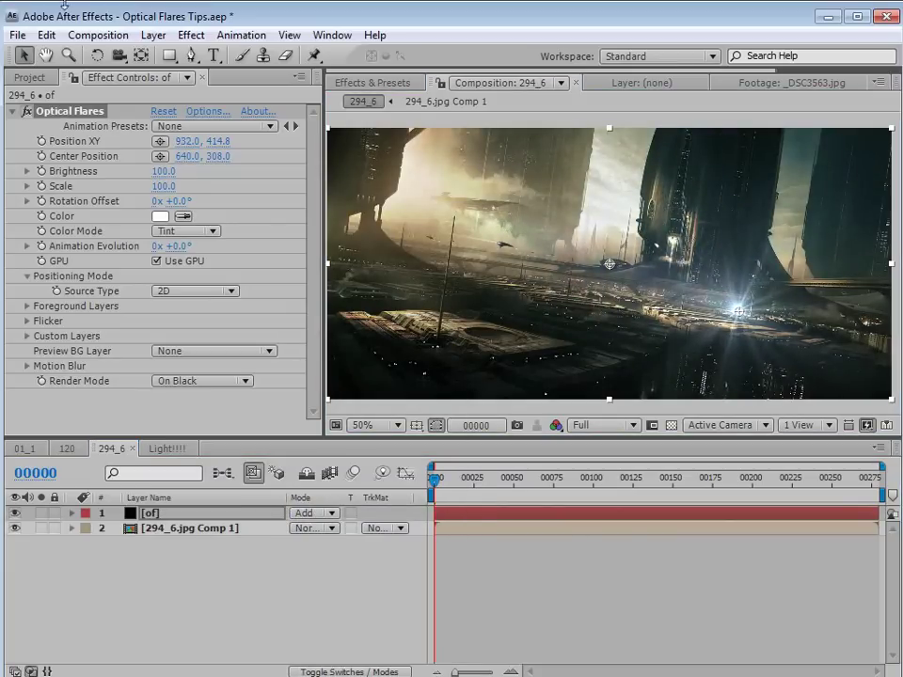
- Add the Light!!!! comp to the 294_6 timeline as a hidden layer
click(28, 78)
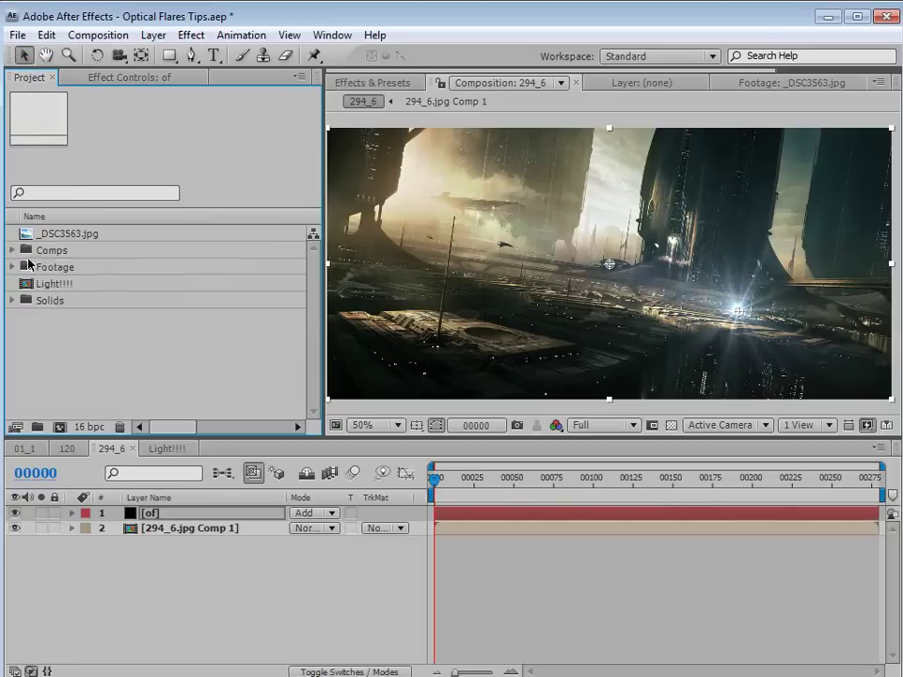
drag(31, 291, 134, 514)
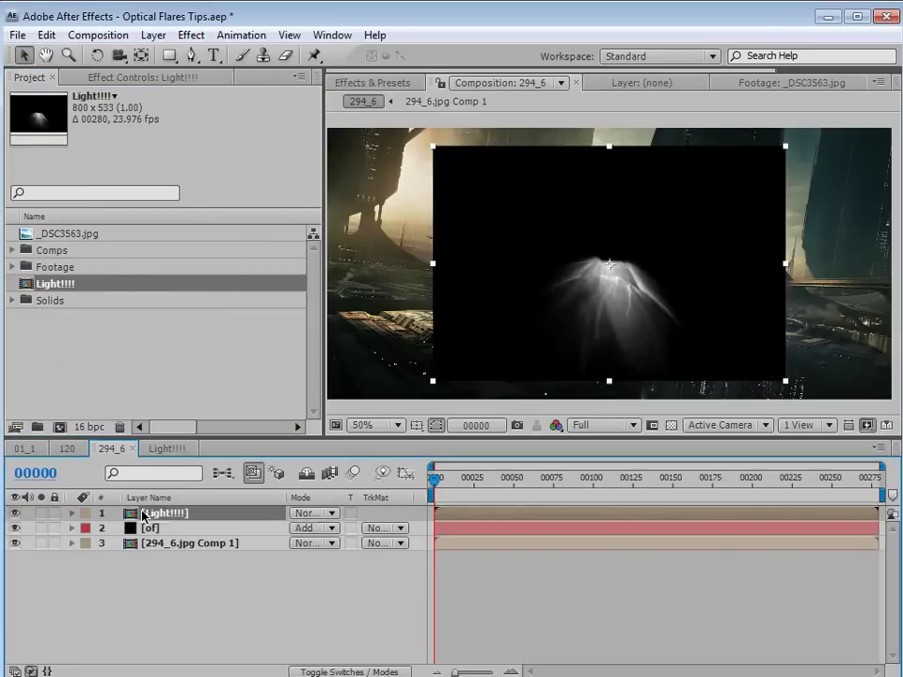
click(14, 514)
click(169, 528)
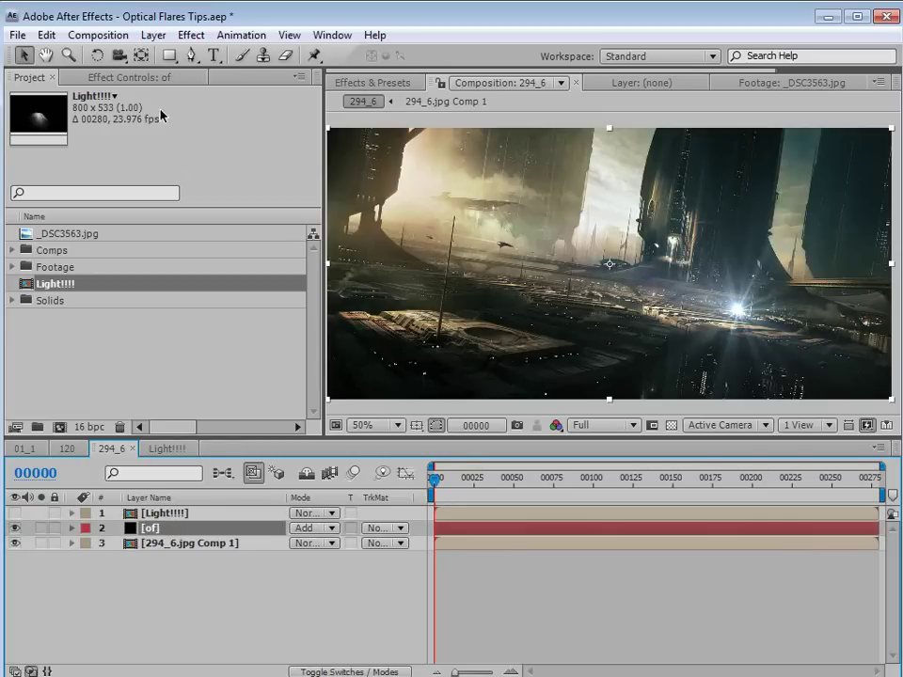
- Set Optical Flares Custom Layer 1 source to Light!!!! with Still Frame time sampling
click(101, 78)
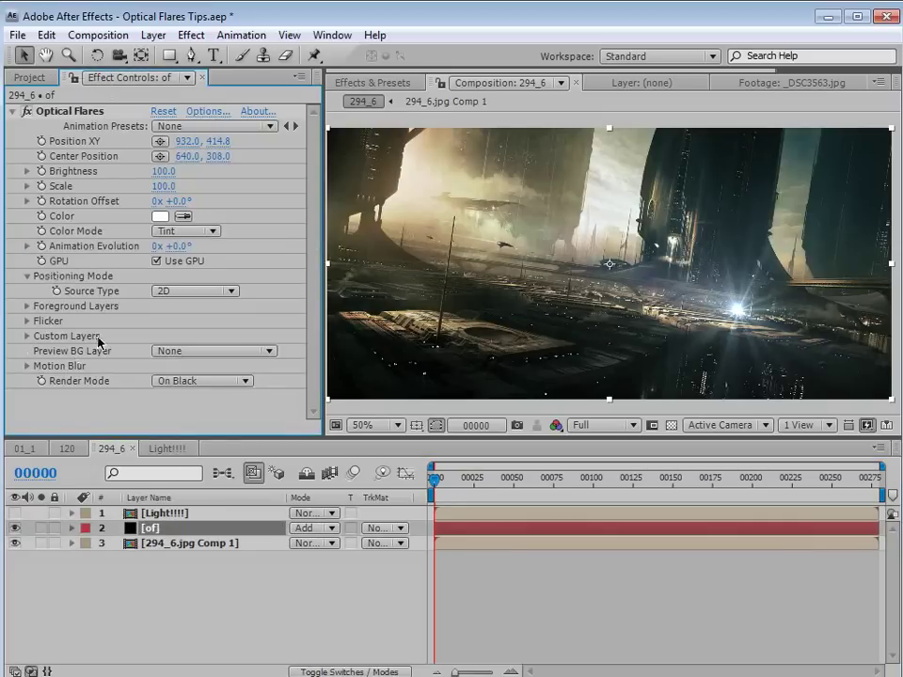
click(27, 336)
scroll(26, 342, down, 3)
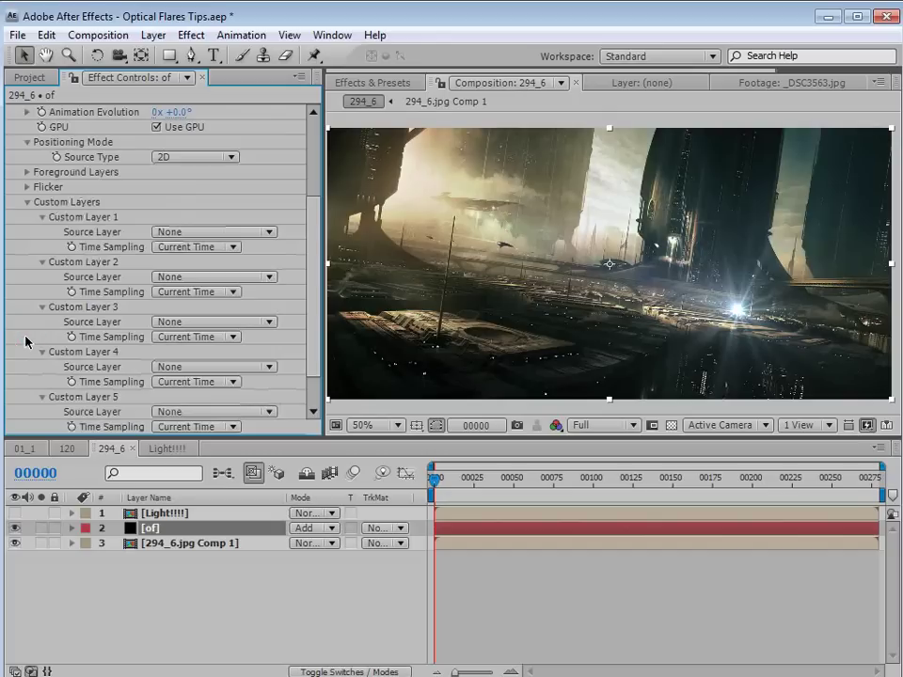
click(184, 243)
click(167, 233)
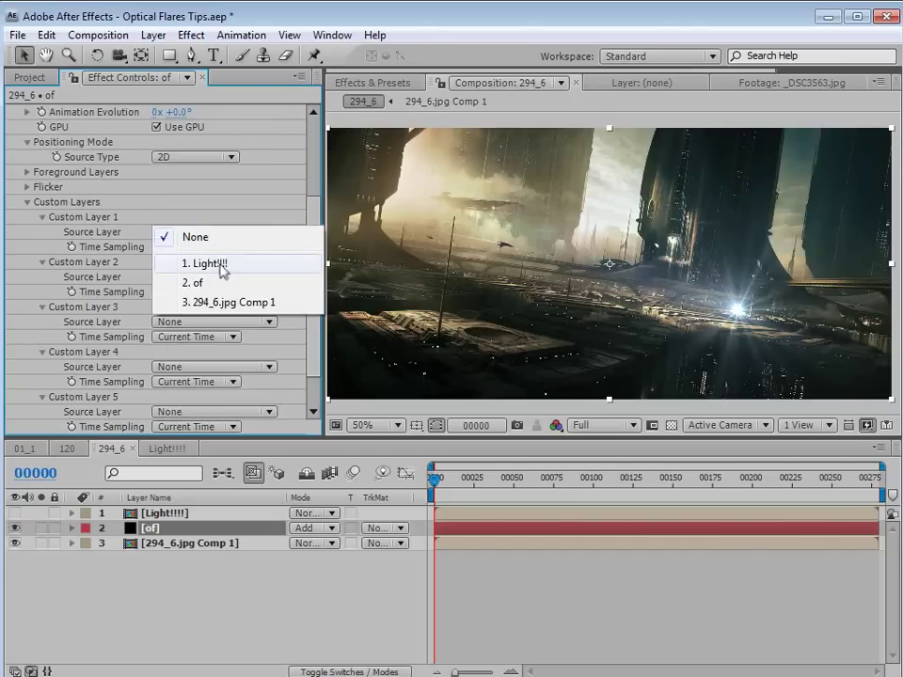
click(259, 265)
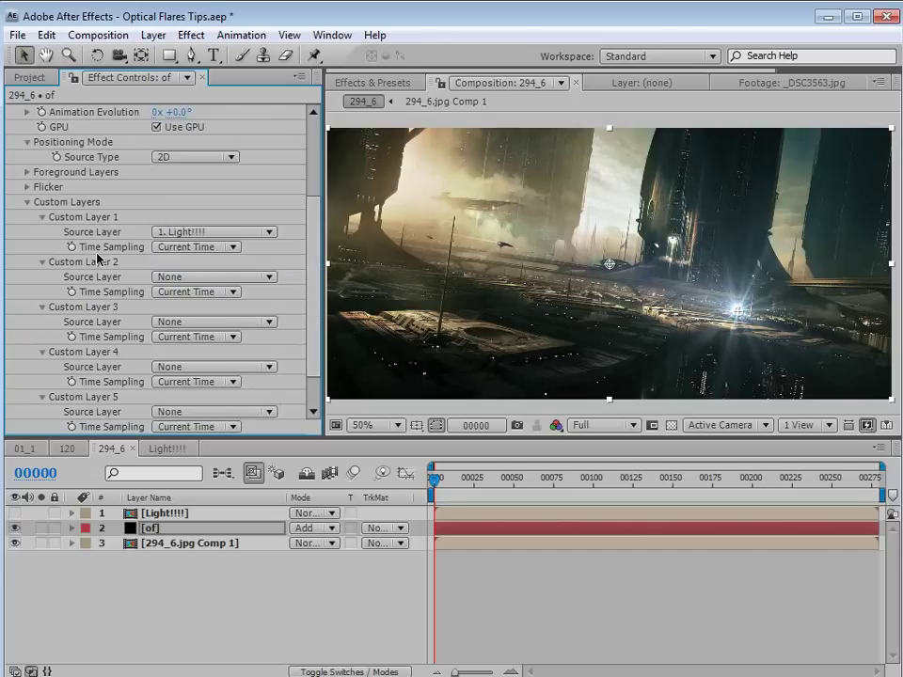
click(188, 246)
click(188, 233)
drag(313, 286, 328, 174)
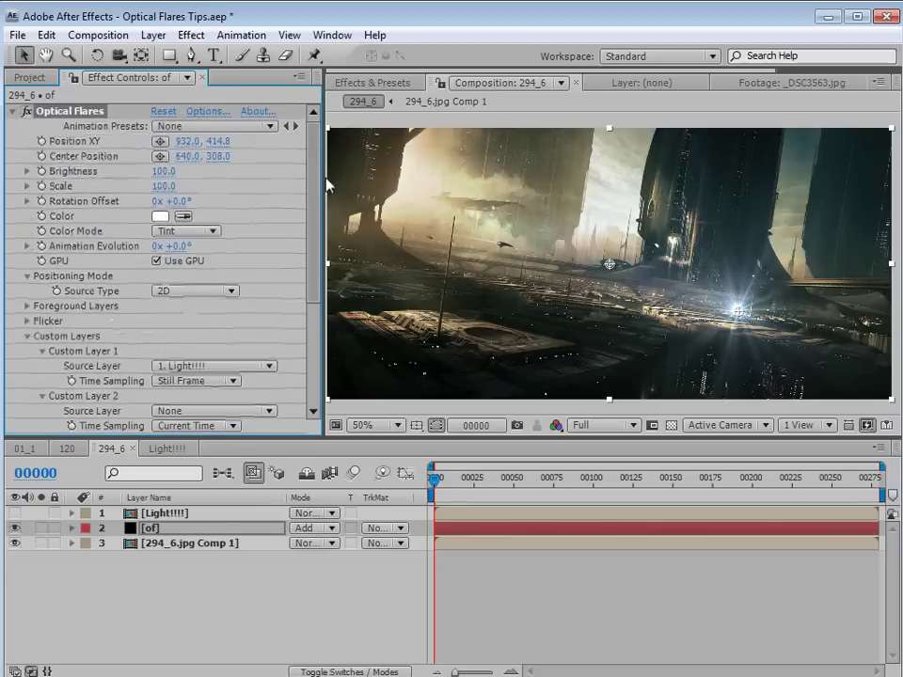
- Open the Optical Flares Options editor and clear all elements from the flare
click(207, 113)
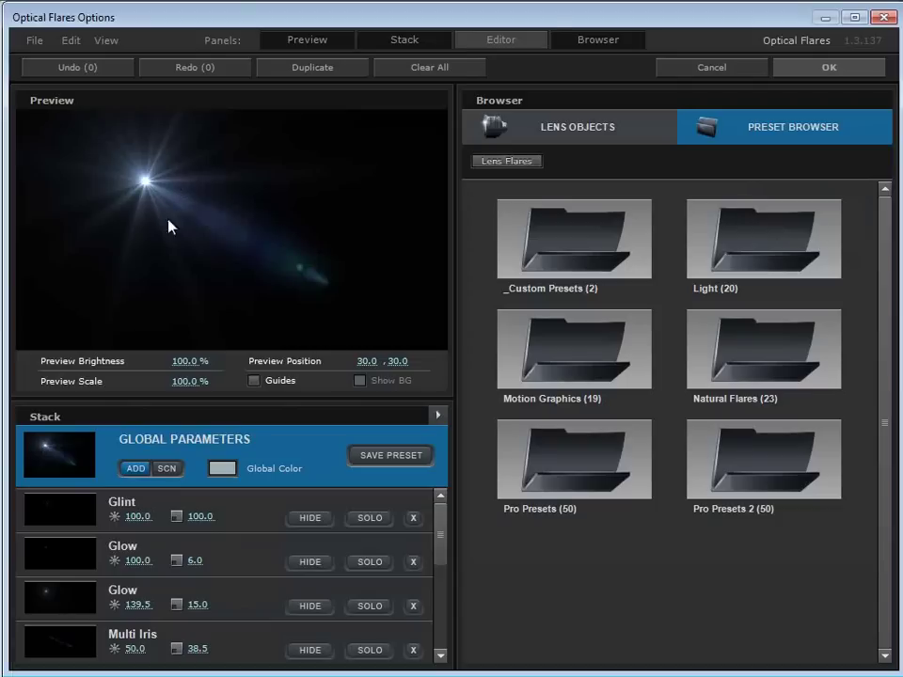
drag(165, 236, 306, 168)
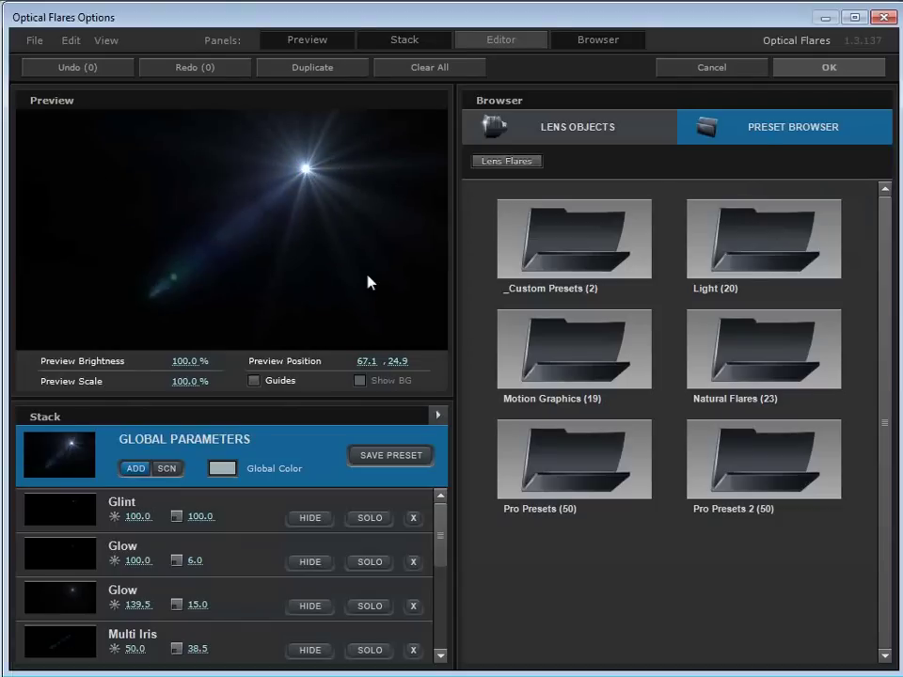
click(412, 68)
click(419, 370)
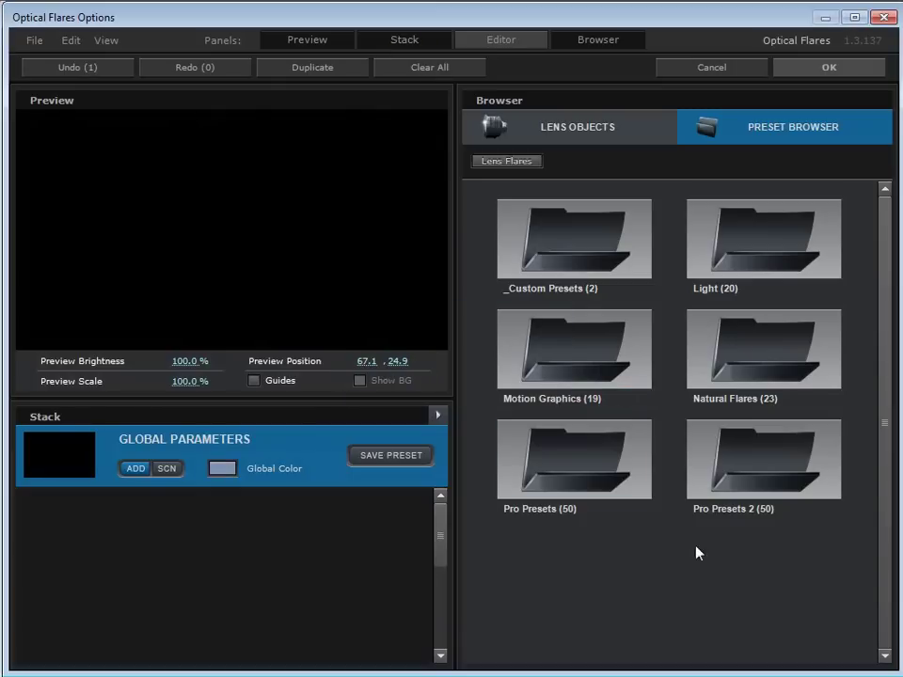
- Load the Damaged flare preset from the Pro Presets 2 folder
double_click(748, 462)
scroll(883, 258, down, 4)
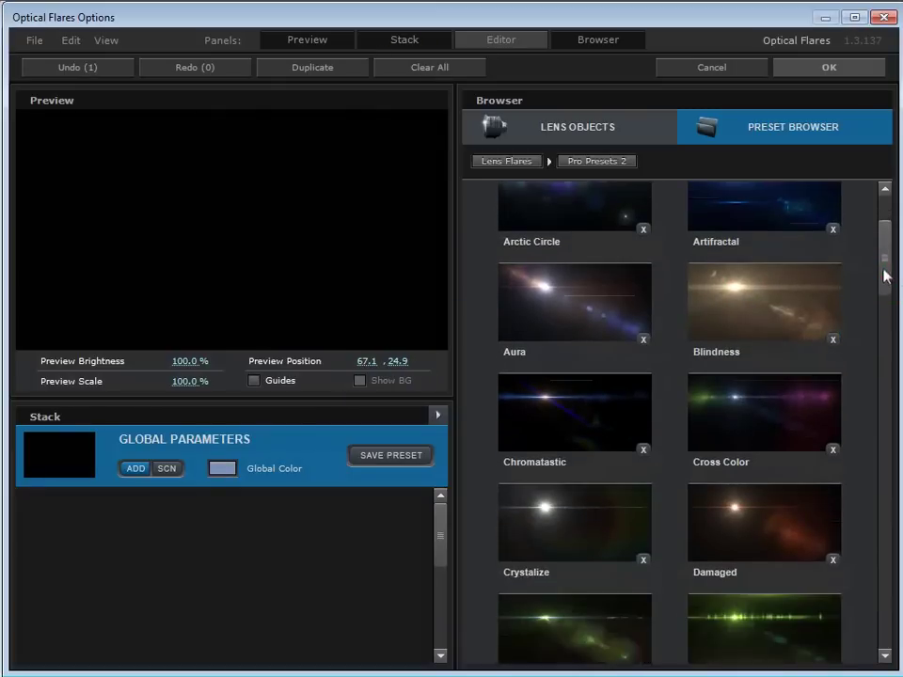
click(788, 512)
mouse_move(250, 173)
mouse_down()
mouse_move(195, 282)
mouse_move(350, 196)
mouse_up()
drag(892, 272, 888, 228)
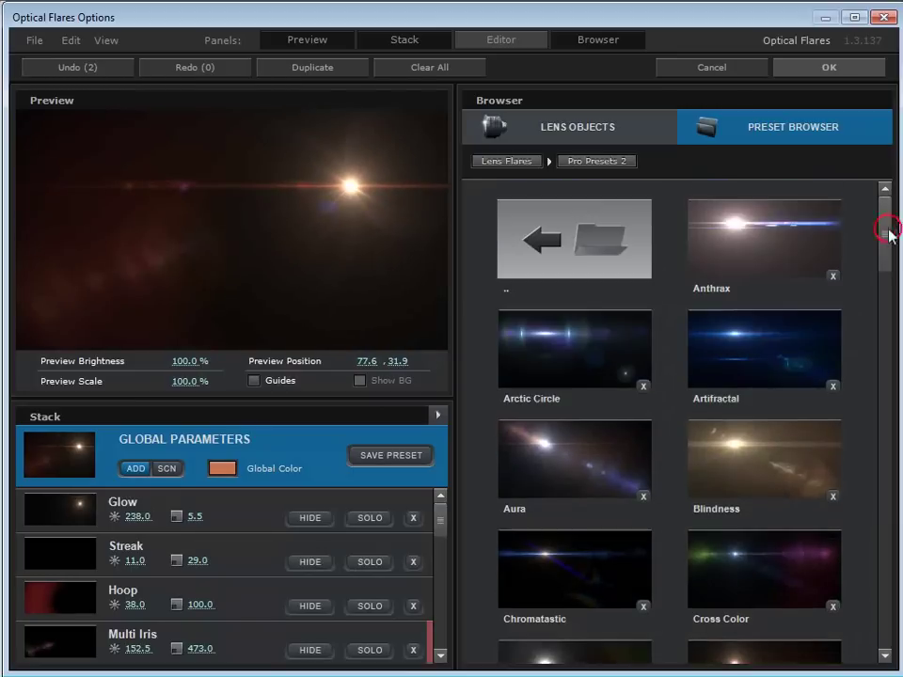
- Add the Anthrax preset's elements to the current flare
right_click(712, 222)
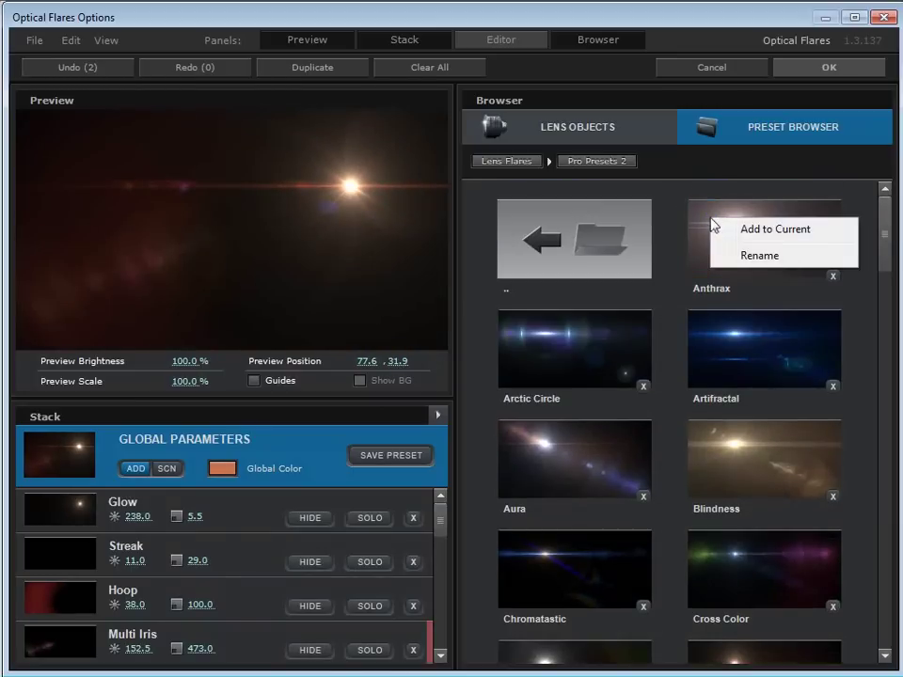
click(753, 230)
click(753, 231)
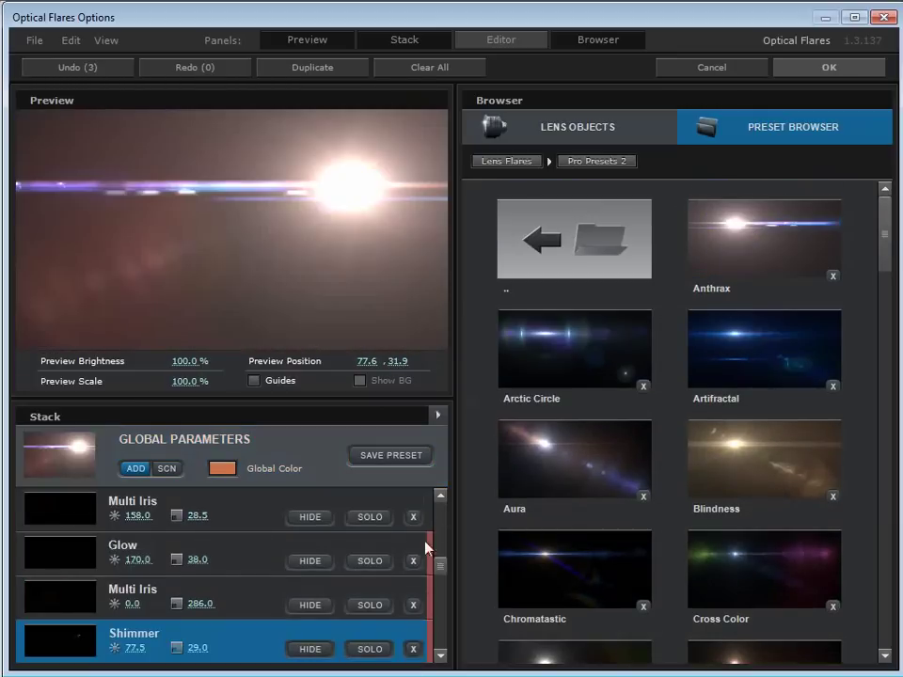
scroll(442, 569, down, 3)
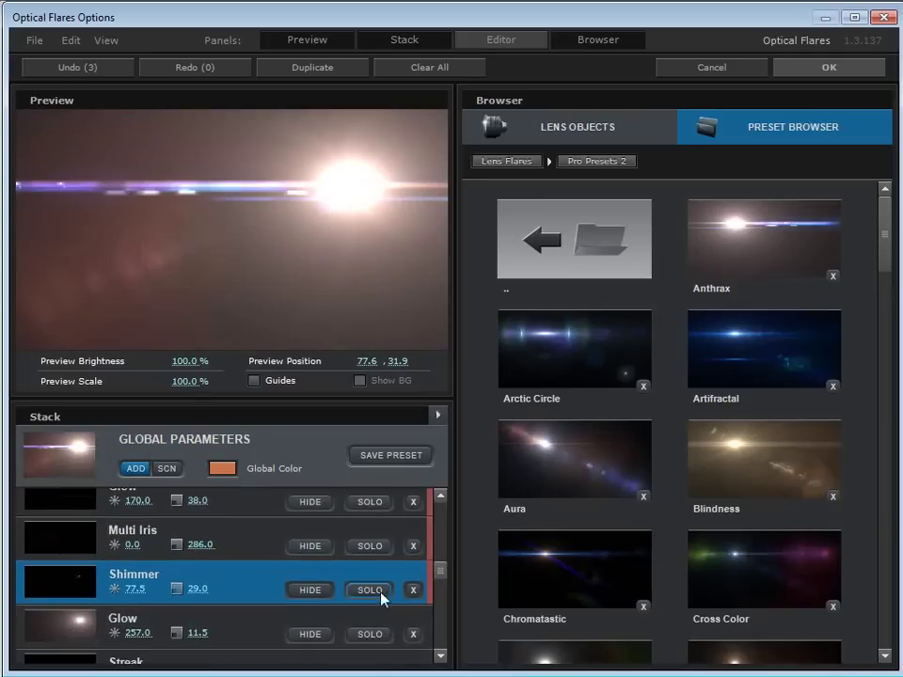
- Delete the extra Glow element from the flare stack
click(245, 635)
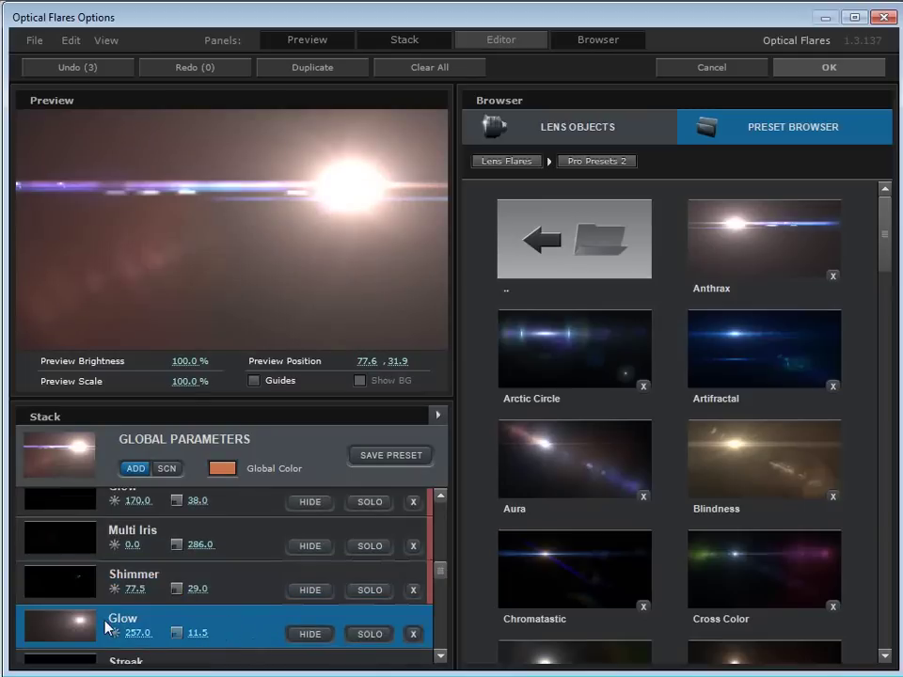
click(412, 635)
mouse_move(348, 186)
mouse_down()
mouse_move(363, 282)
mouse_move(173, 280)
mouse_move(135, 162)
mouse_move(108, 172)
mouse_up()
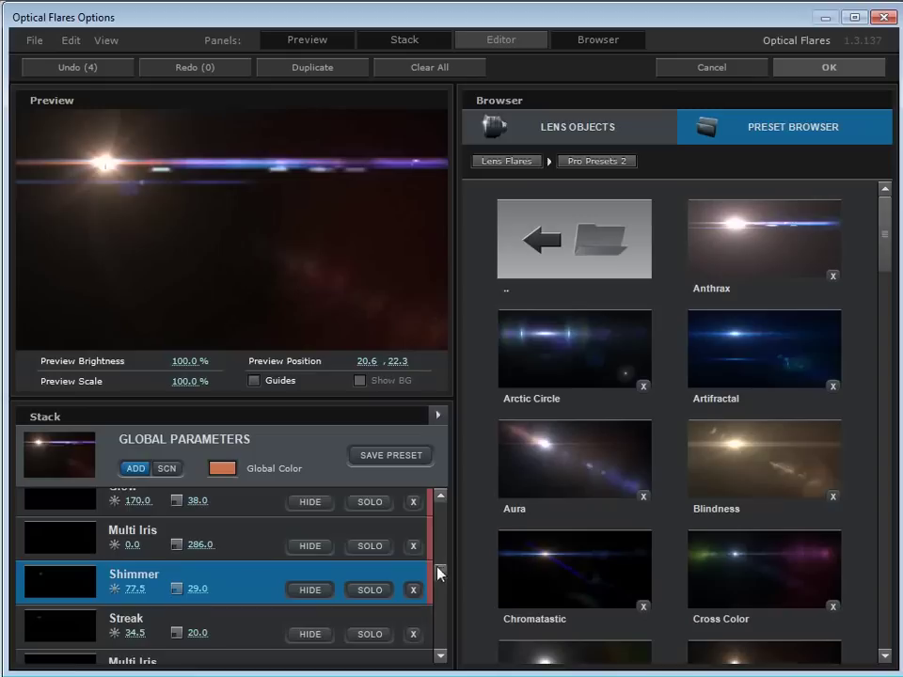
- Set Multi Iris brightnesses to 91.5 and about 435, placing the light source upper right
drag(439, 578, 439, 612)
click(253, 559)
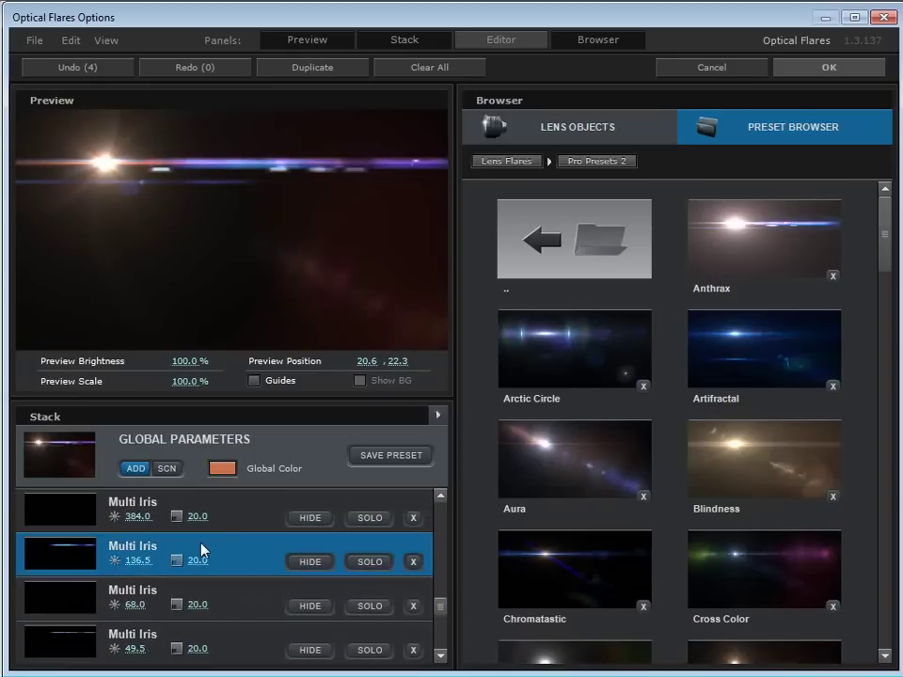
drag(143, 562, 60, 657)
drag(436, 601, 437, 616)
drag(171, 611, 245, 611)
click(358, 167)
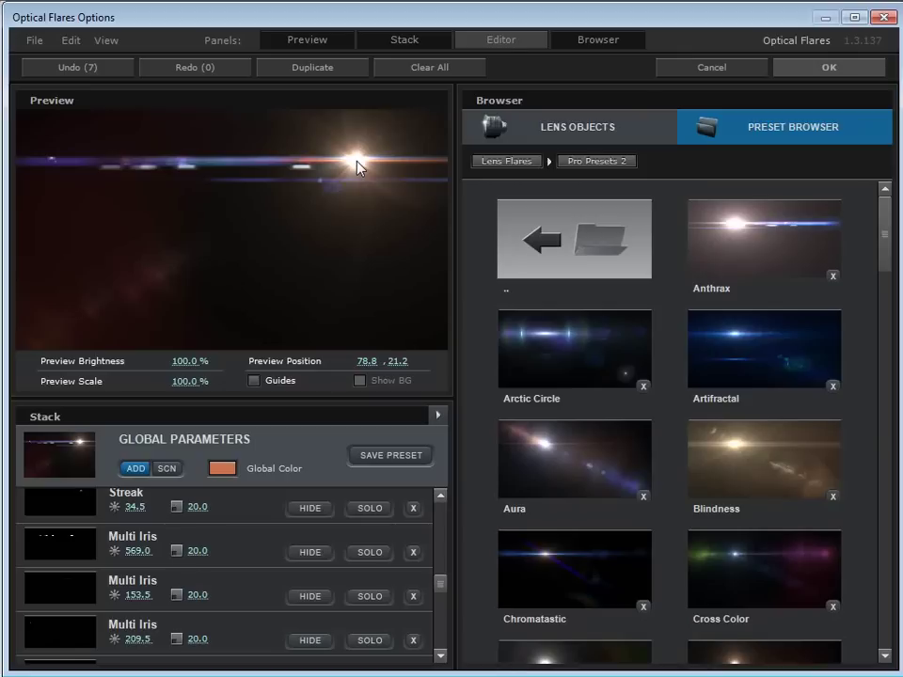
- Add an Iris element from the Lens Objects library
click(583, 136)
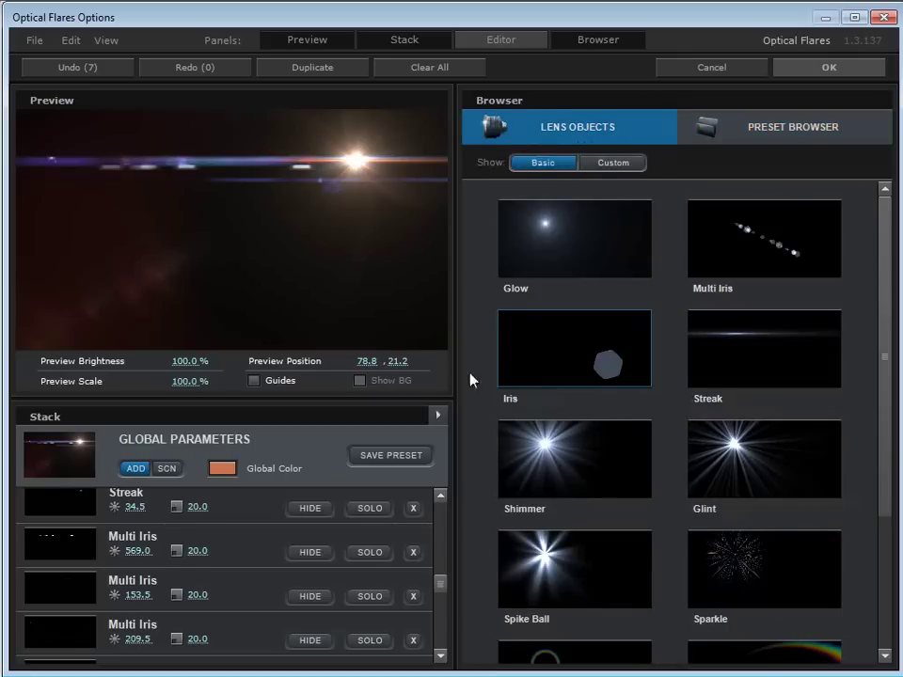
click(583, 350)
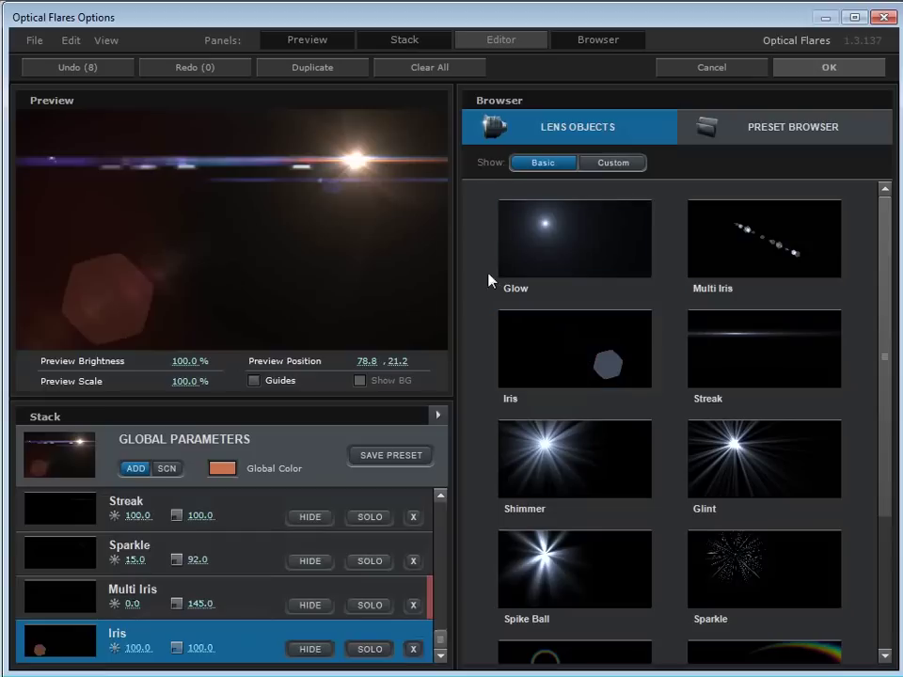
mouse_move(187, 154)
mouse_down()
mouse_move(307, 173)
mouse_move(195, 167)
mouse_up()
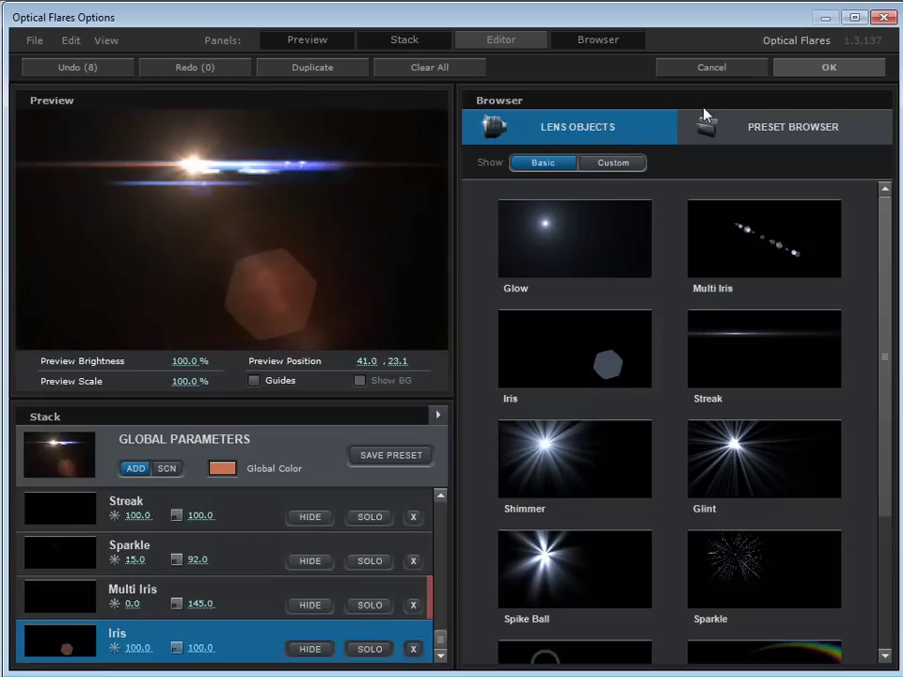
- Hide the Browser, show the Iris settings in the Editor panel, and resize it
click(599, 40)
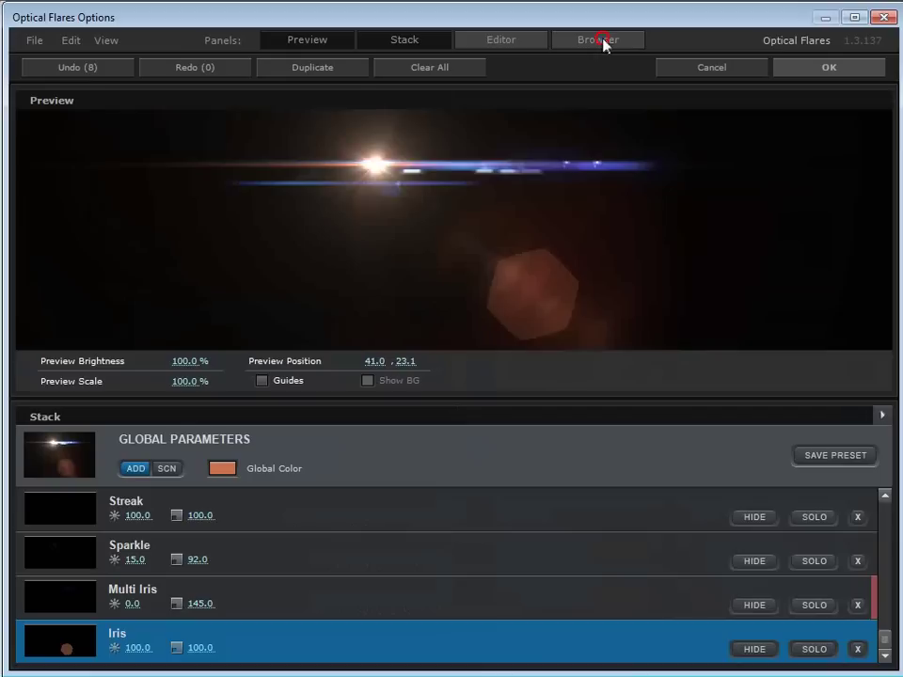
click(504, 41)
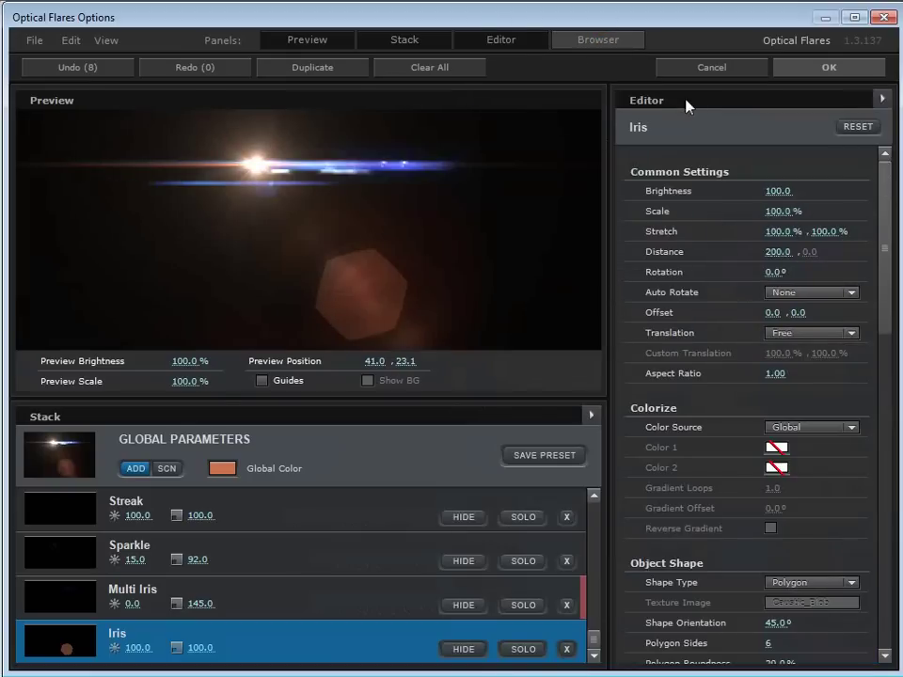
drag(607, 248, 458, 247)
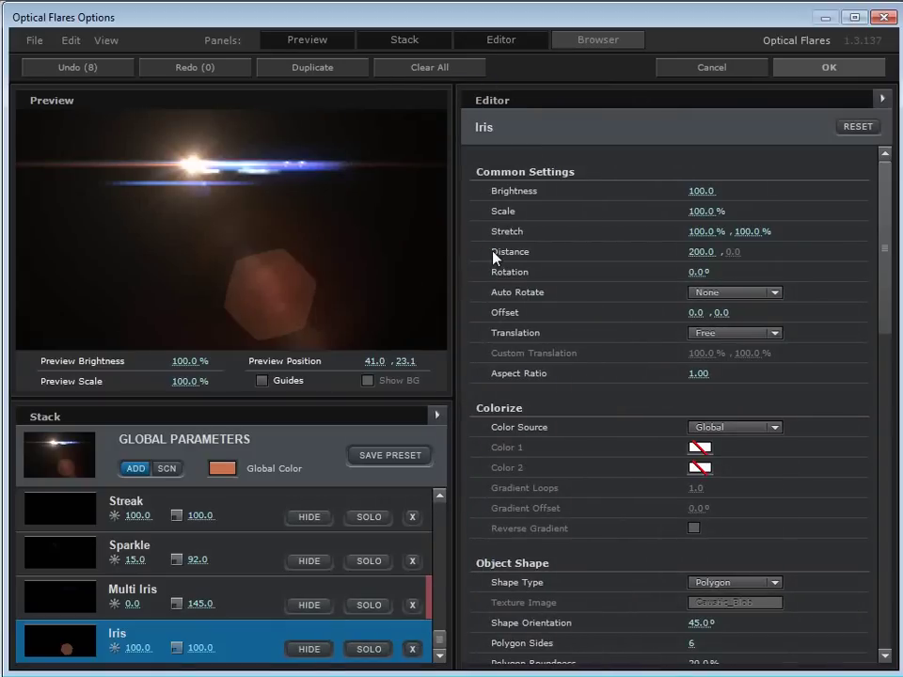
drag(464, 250, 505, 256)
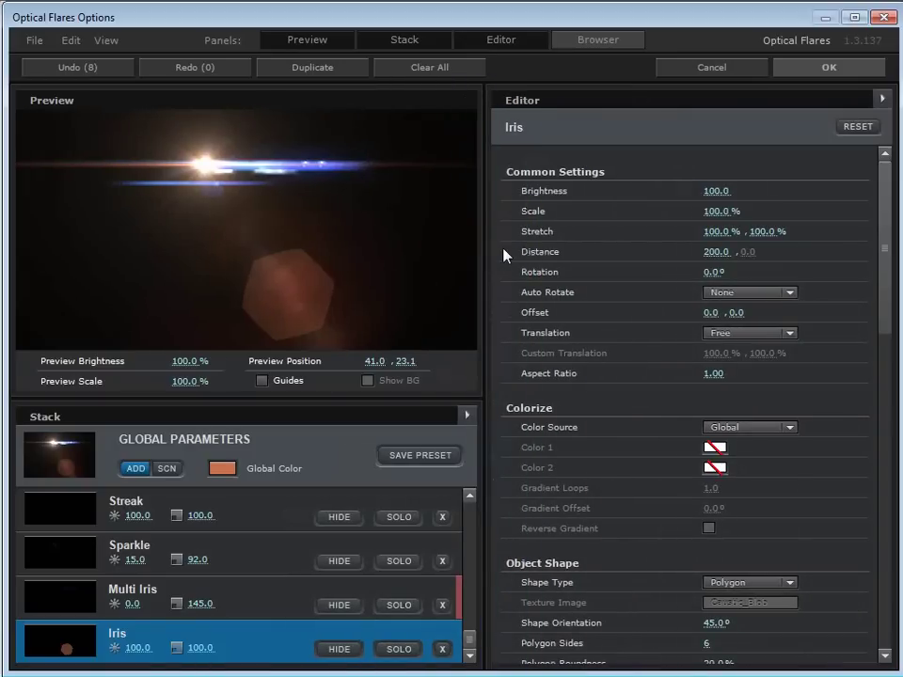
drag(202, 164, 165, 170)
click(262, 634)
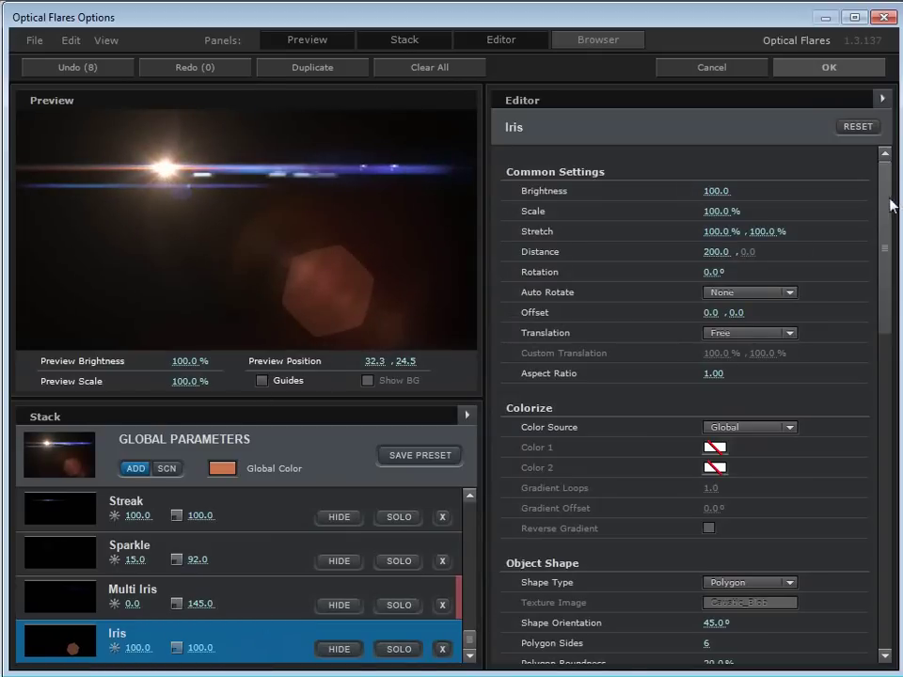
- Set the Iris Shape Type to Texture and choose Custom Layer 1 as its texture image
drag(886, 201, 877, 287)
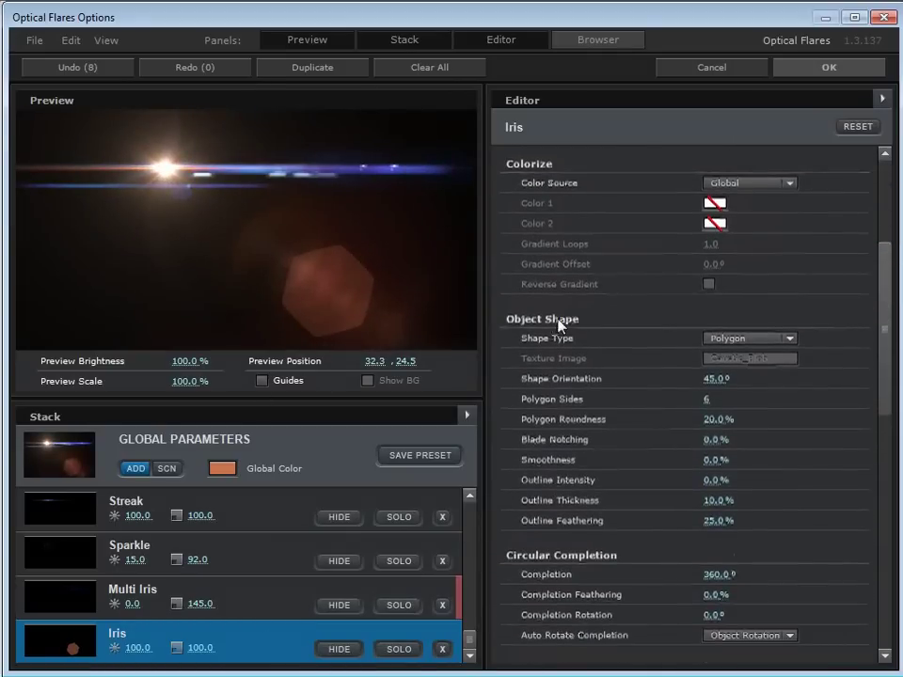
click(755, 340)
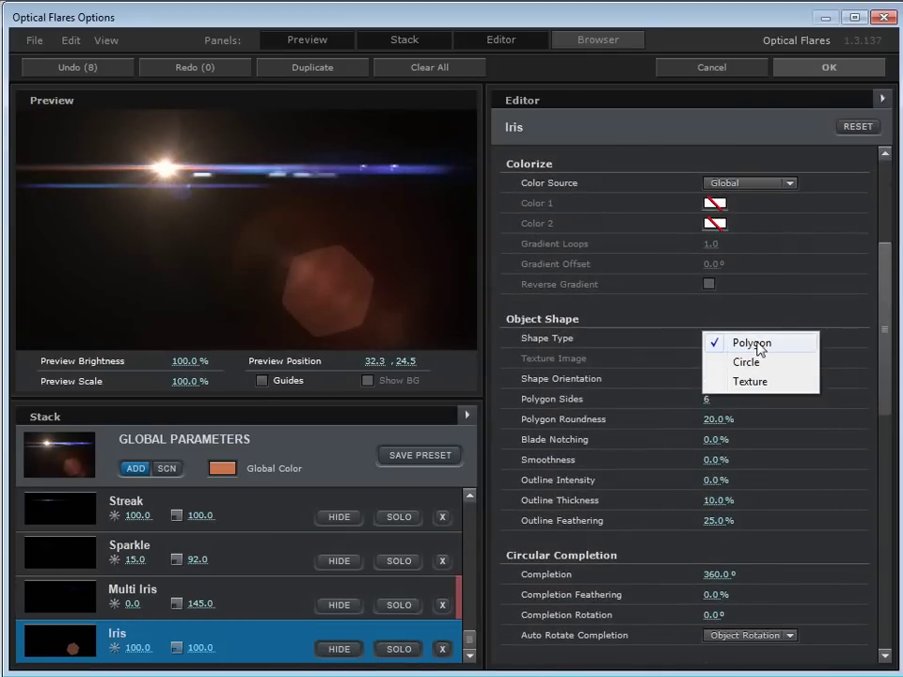
click(760, 383)
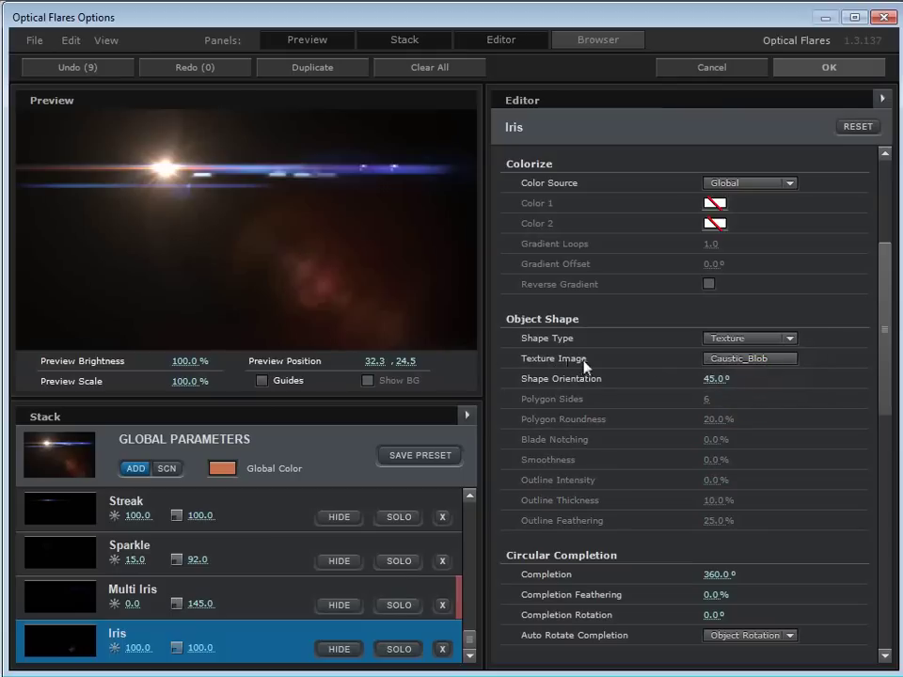
click(726, 363)
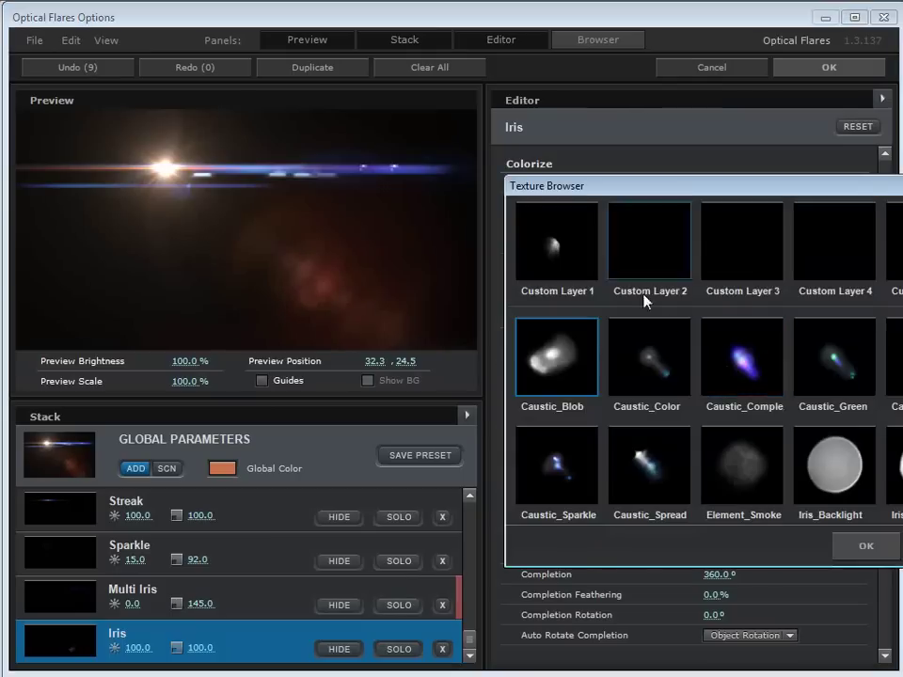
click(545, 242)
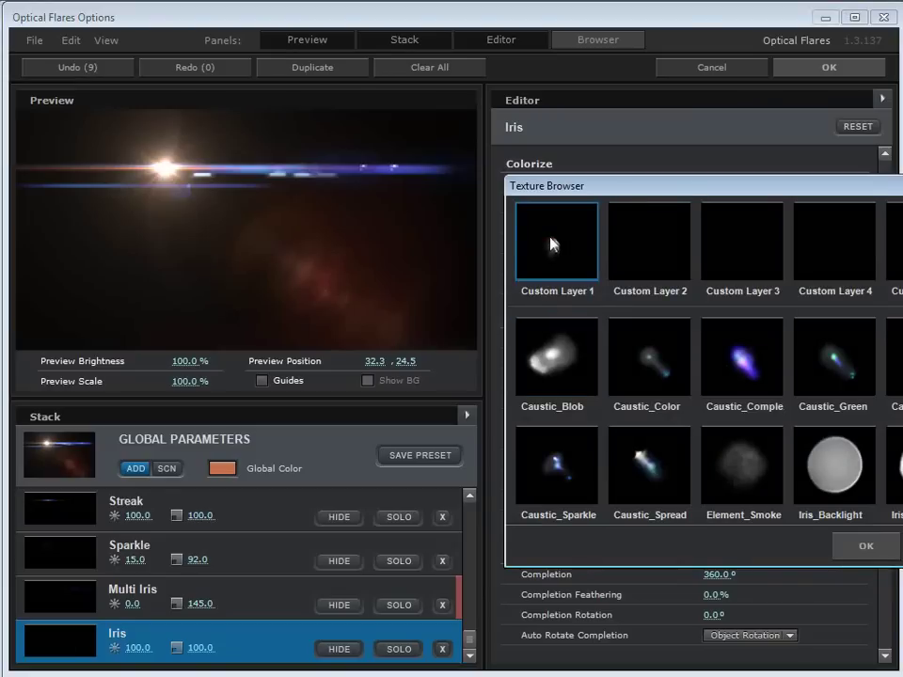
click(863, 550)
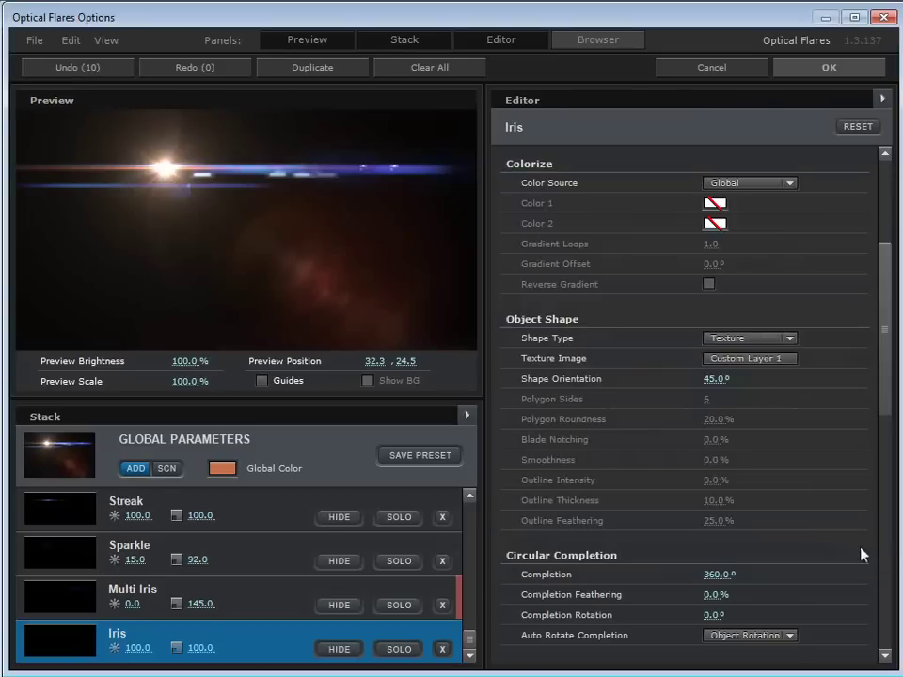
- Raise the Iris brightness, enlarge it, and rotate it to about 56°
drag(891, 291, 886, 215)
drag(716, 191, 819, 205)
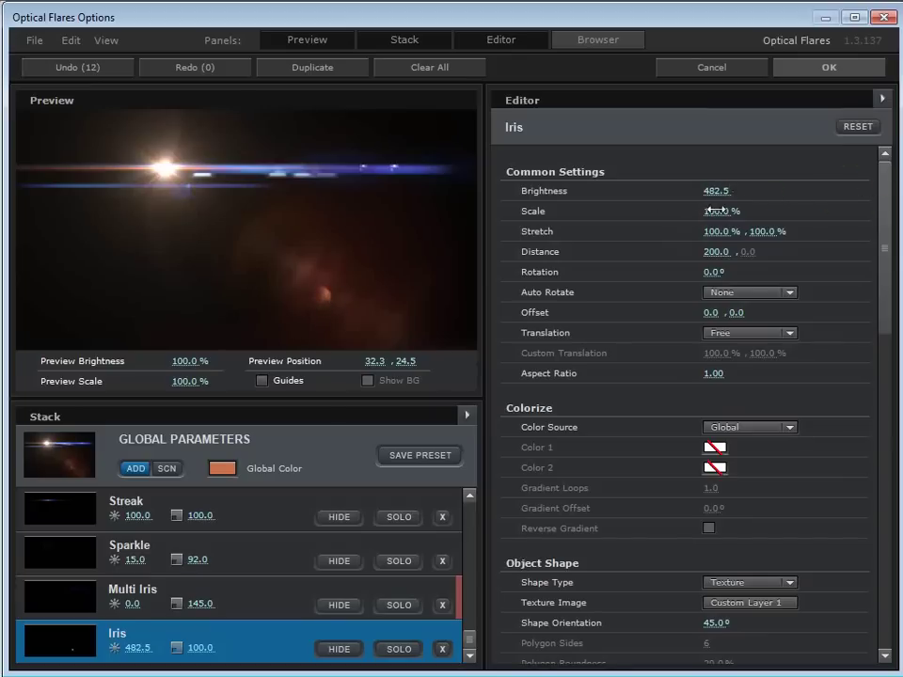
drag(715, 210, 846, 256)
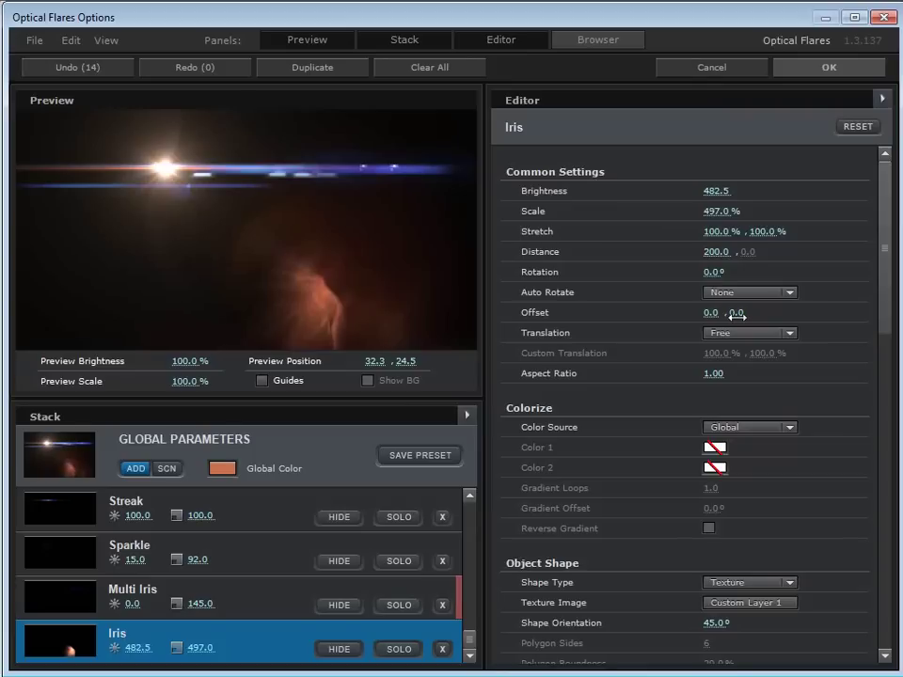
drag(709, 270, 760, 259)
- Set Iris Distance to 0, scale it to 731%, and place the light source lower right
click(707, 252)
text(0)
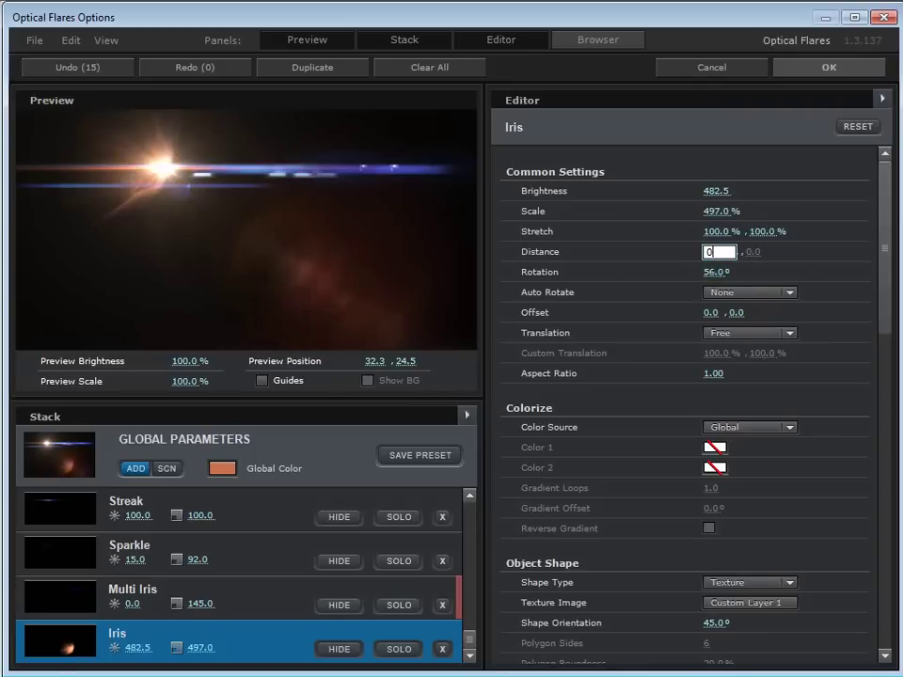
key(Return)
drag(225, 176, 417, 204)
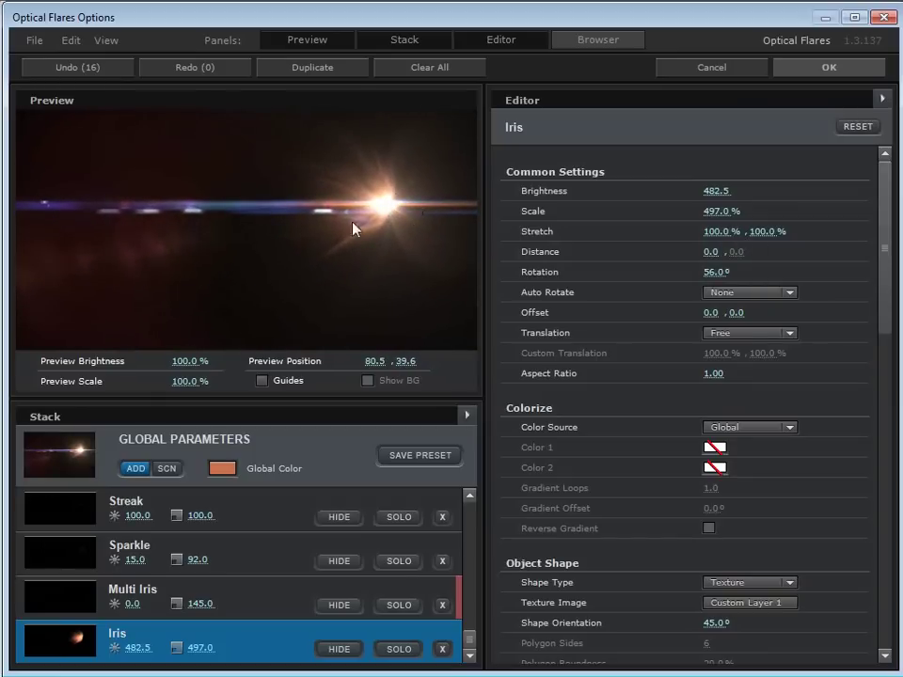
drag(716, 212, 893, 262)
drag(414, 204, 413, 306)
drag(435, 254, 431, 249)
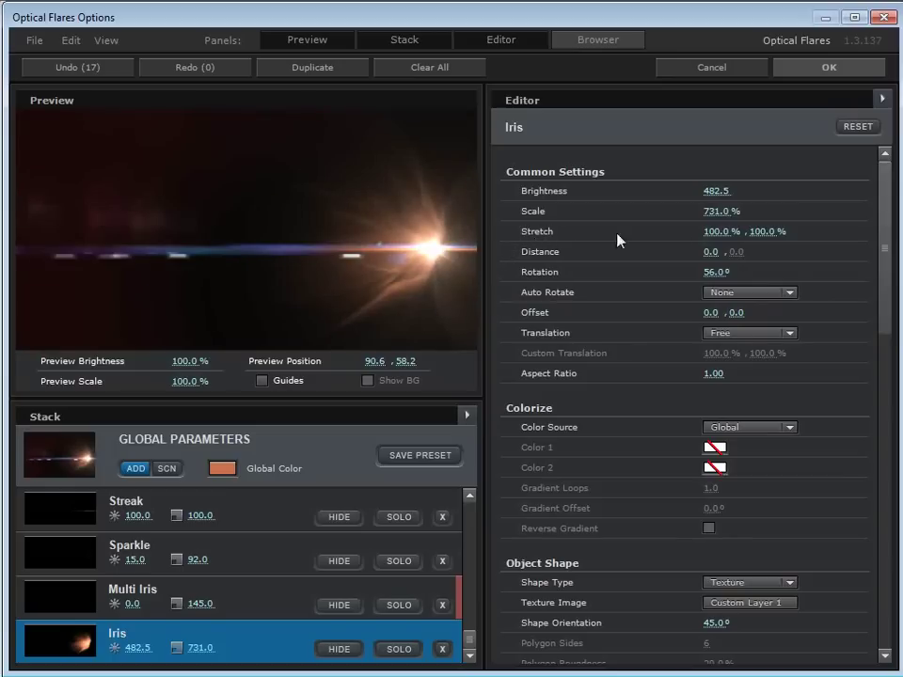
- Reset the Iris vertical stretch to 100% and nudge the light source left
drag(776, 237, 800, 241)
click(764, 233)
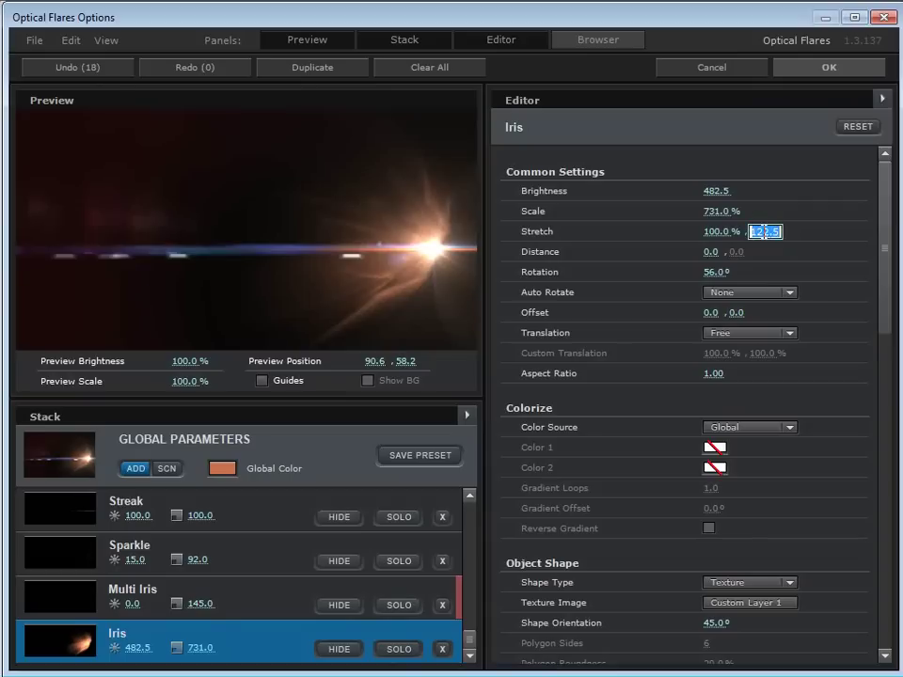
text(100)
key(Return)
drag(429, 252, 349, 262)
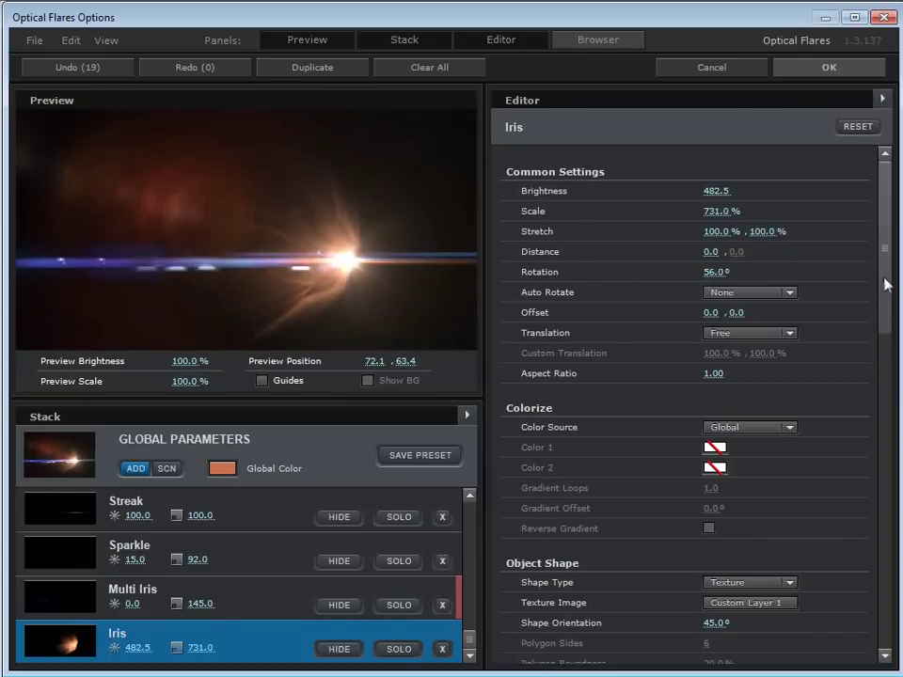
drag(886, 282, 887, 297)
- Set Iris shape orientation to 0° and rotate the Iris to about 84.5°
drag(715, 588, 728, 588)
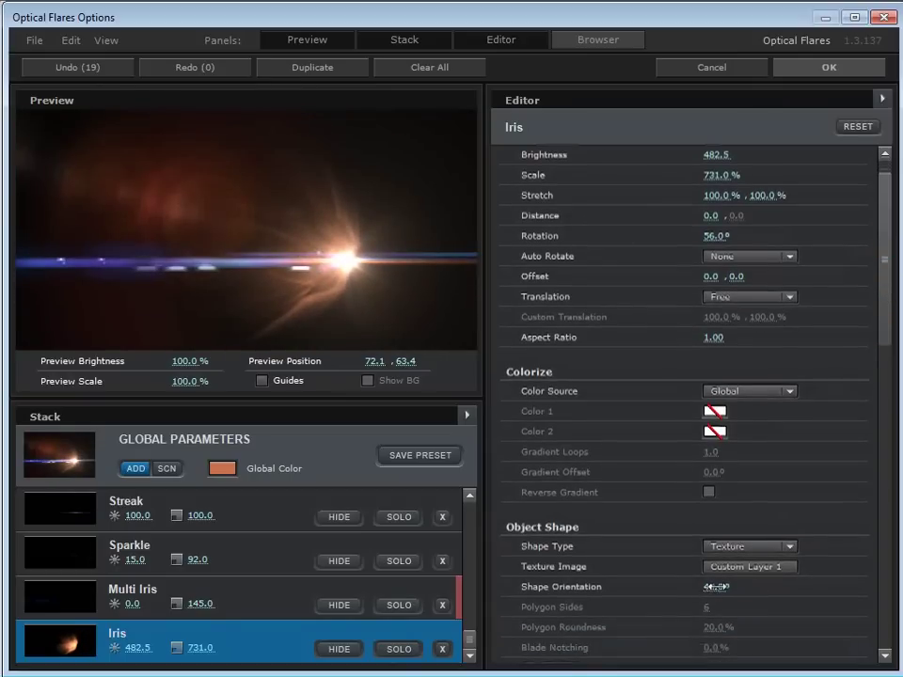
text(0)
key(Return)
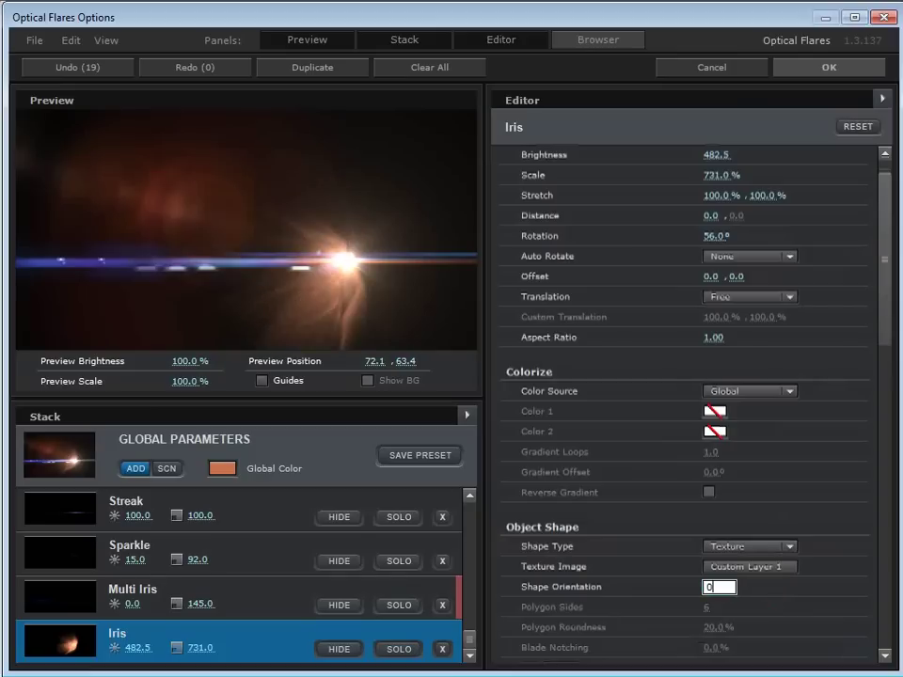
drag(331, 190, 381, 186)
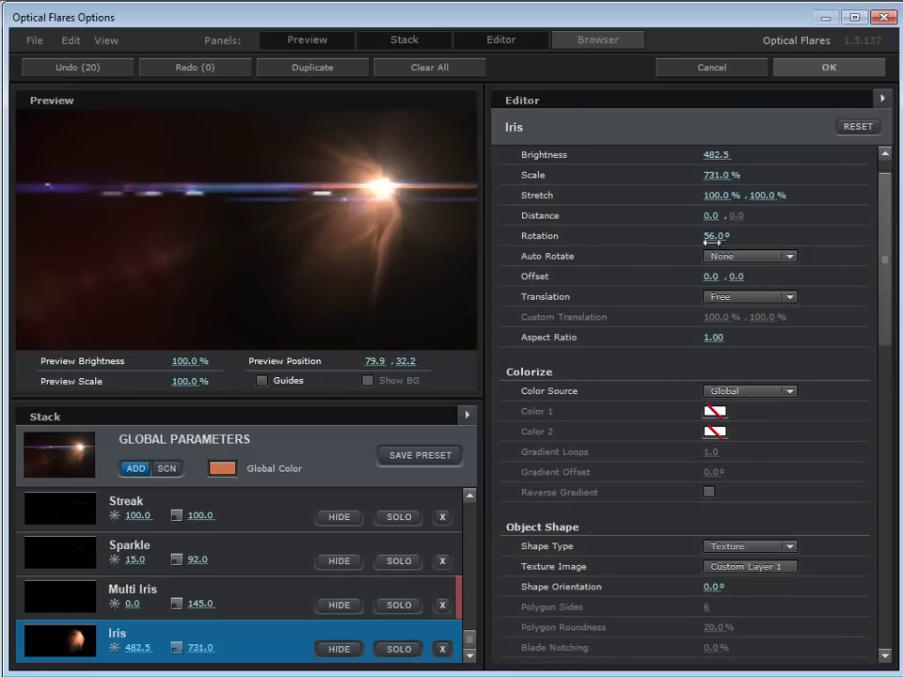
drag(710, 235, 893, 197)
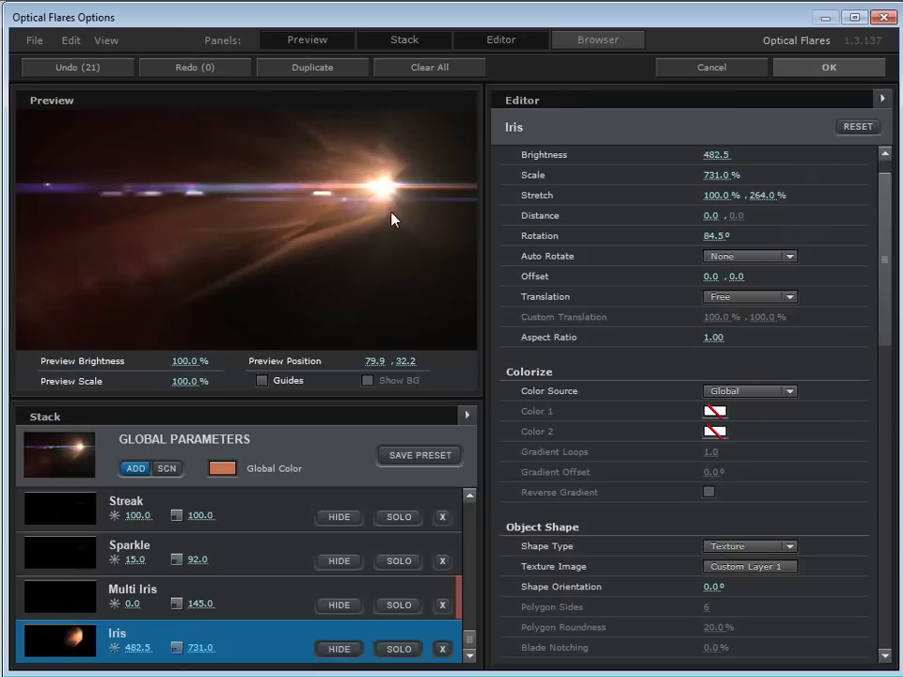
drag(390, 219, 392, 297)
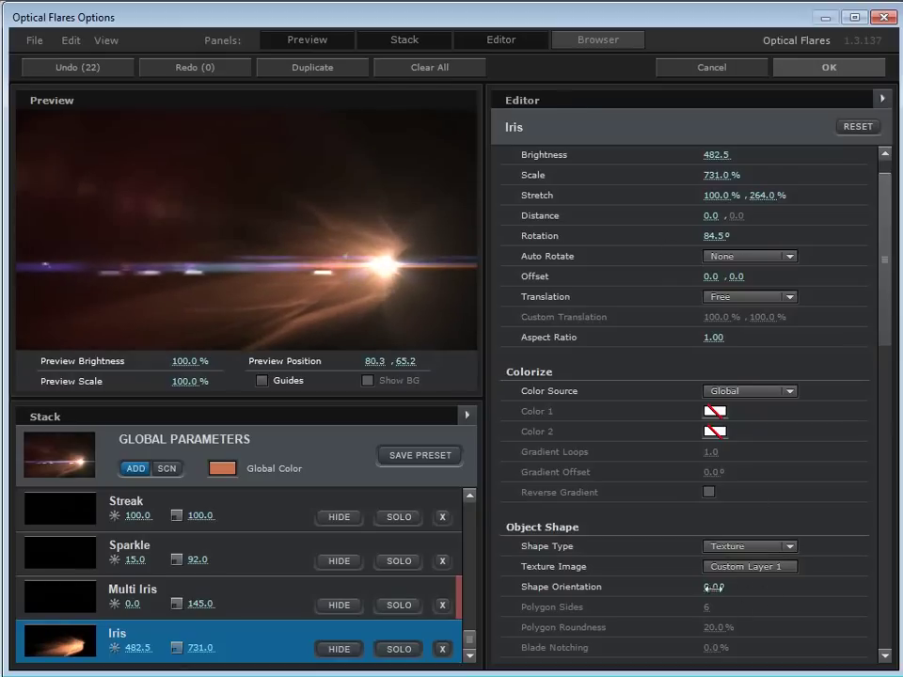
- Turn the Iris texture orientation to 353° and set its vertical stretch to 232%
drag(712, 587, 667, 596)
drag(361, 184, 381, 184)
drag(756, 196, 737, 221)
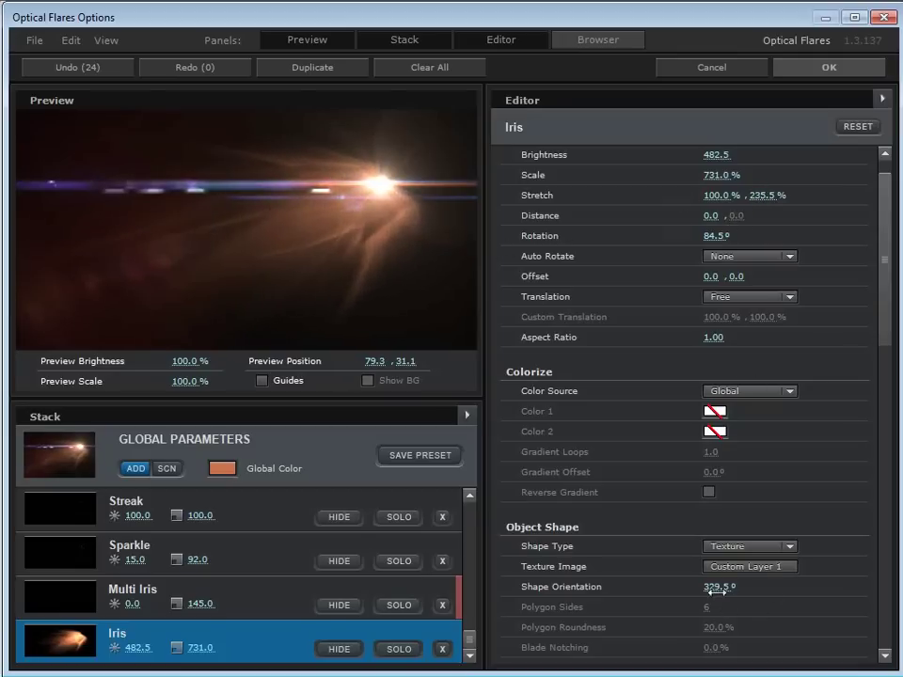
drag(719, 587, 745, 576)
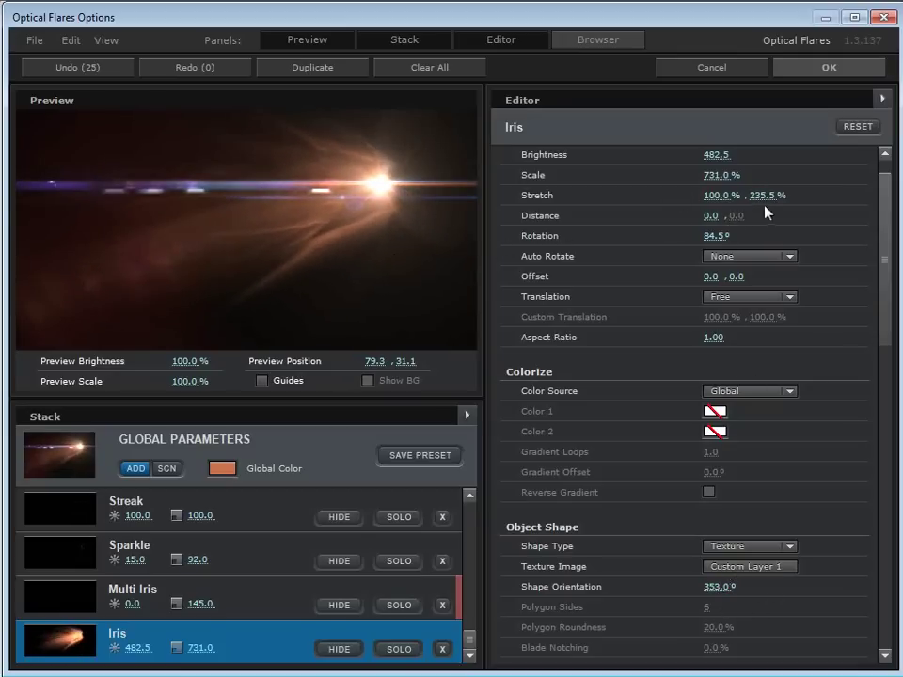
drag(750, 200, 774, 216)
- Set the Iris Auto Rotate to To Center with about 93.0° rotation, repositioning the preview flare
drag(391, 212, 407, 276)
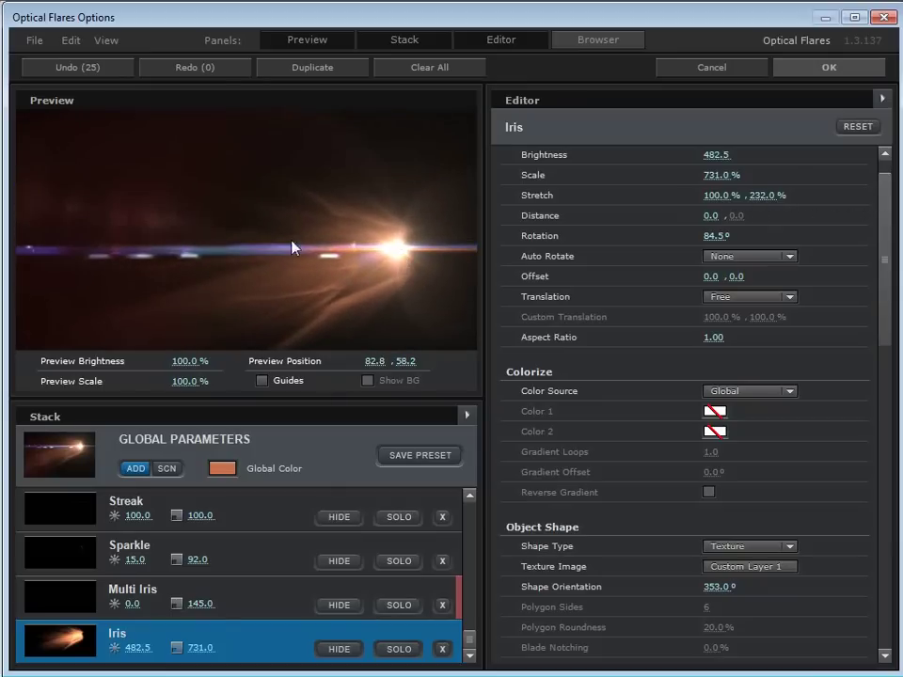
click(722, 258)
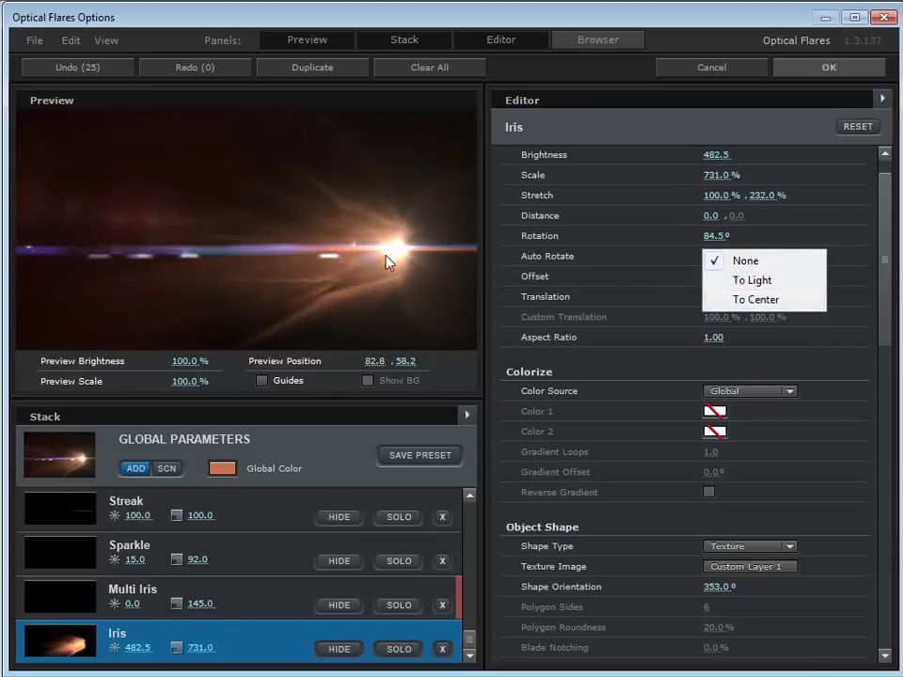
click(755, 299)
drag(390, 257, 458, 257)
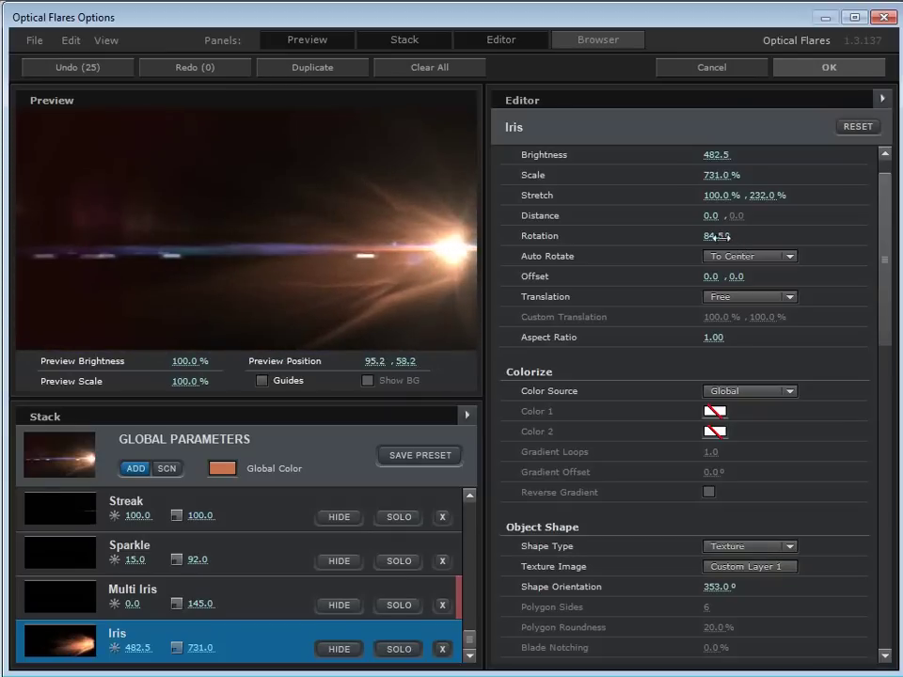
drag(743, 237, 615, 217)
- Accept the flare, hide the cityscape layer, and move the light to the lower right edge (1306.0, 570.8)
click(812, 75)
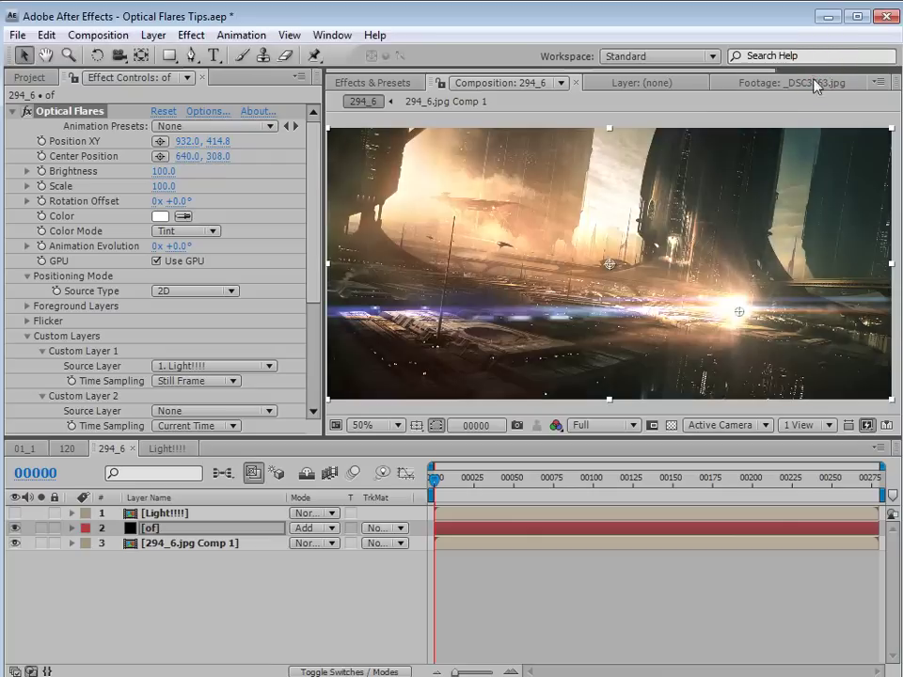
drag(849, 338, 900, 340)
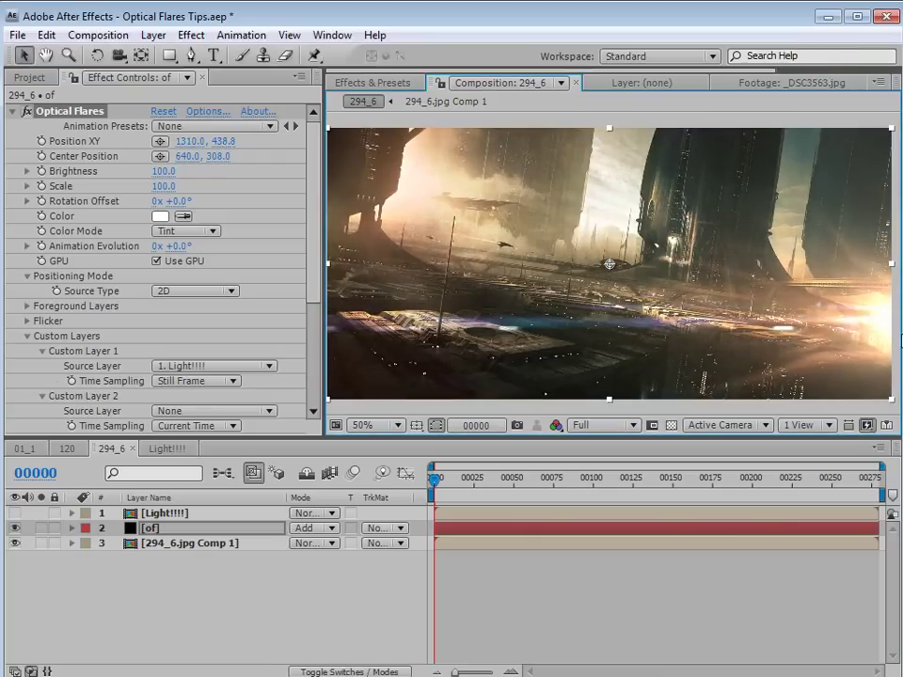
click(15, 542)
key(grave)
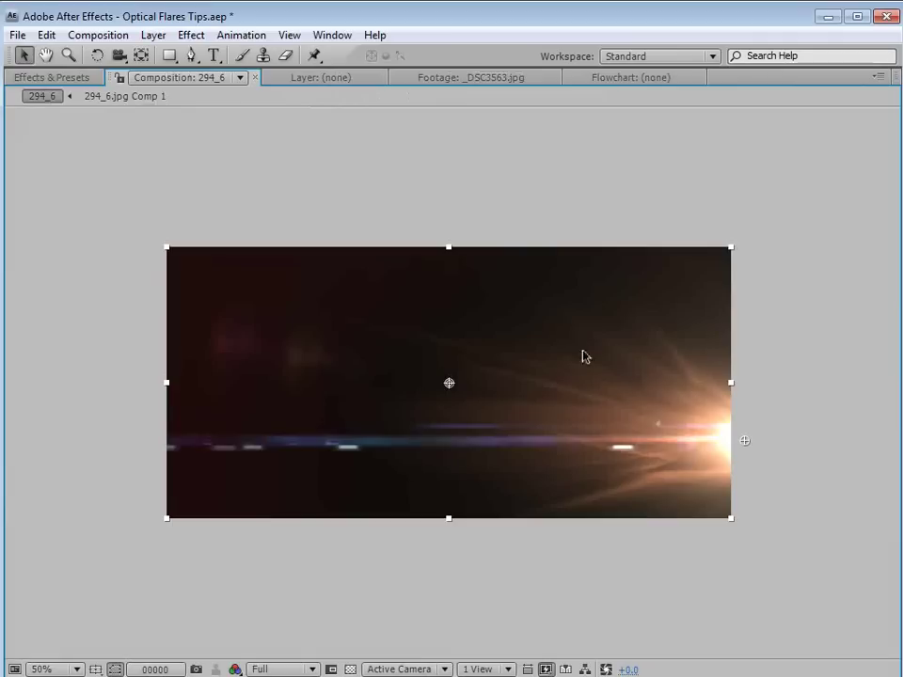
mouse_move(746, 445)
mouse_down()
mouse_move(786, 387)
mouse_move(800, 316)
mouse_move(743, 503)
mouse_up()
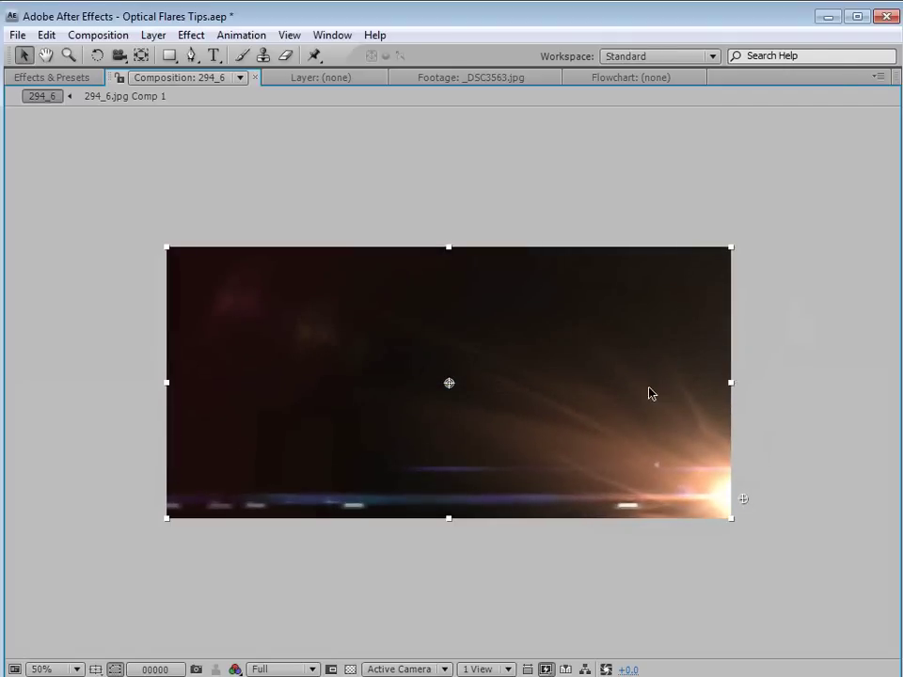
key(grave)
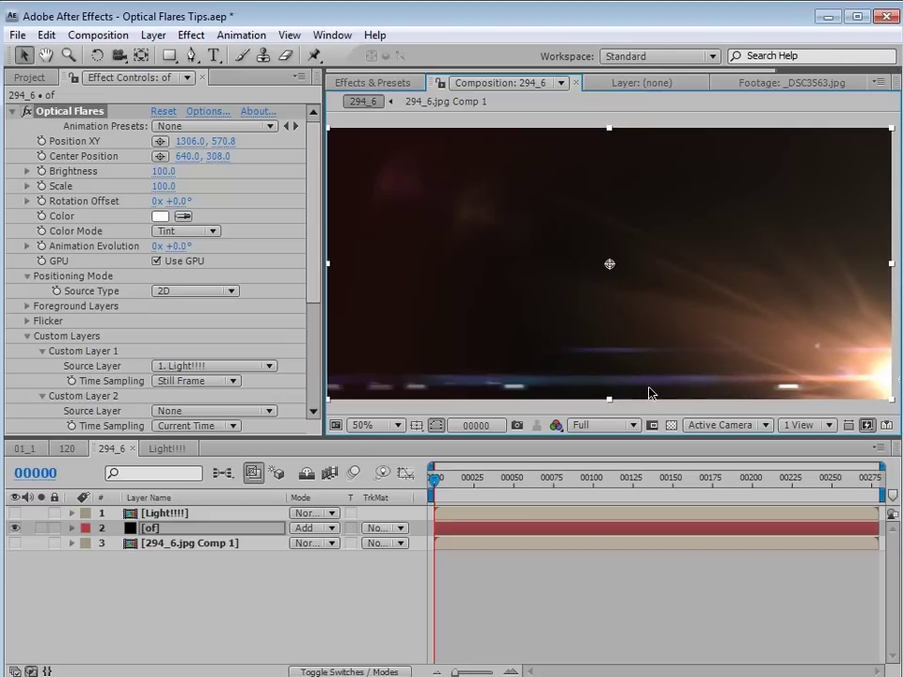
- Reopen Optical Flares, select the Iris element and show its Dynamic Triggering, light at 98.6, 56.4
click(198, 112)
drag(271, 242, 458, 214)
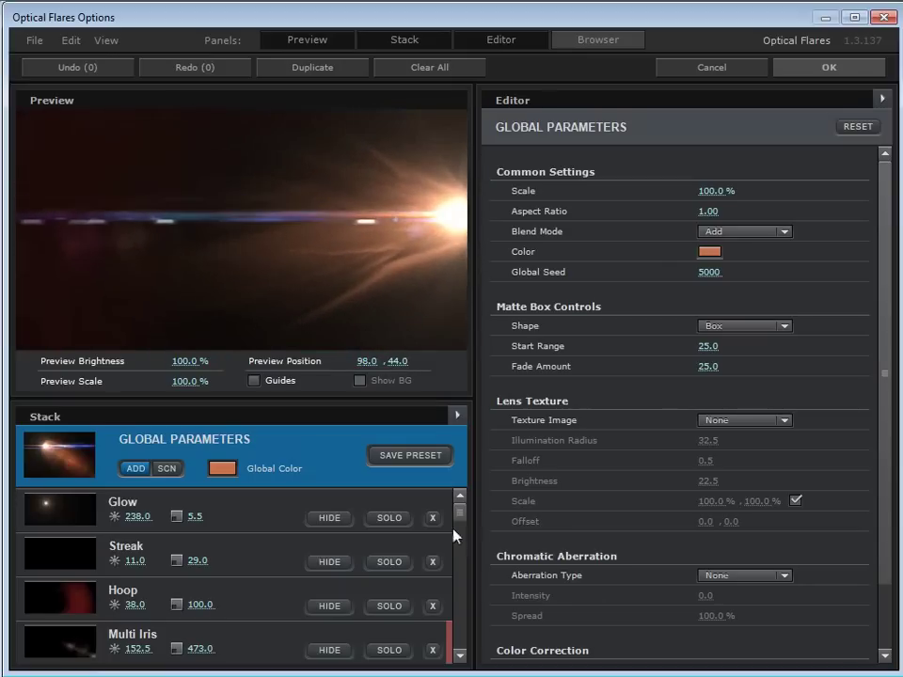
drag(460, 520, 461, 650)
click(271, 644)
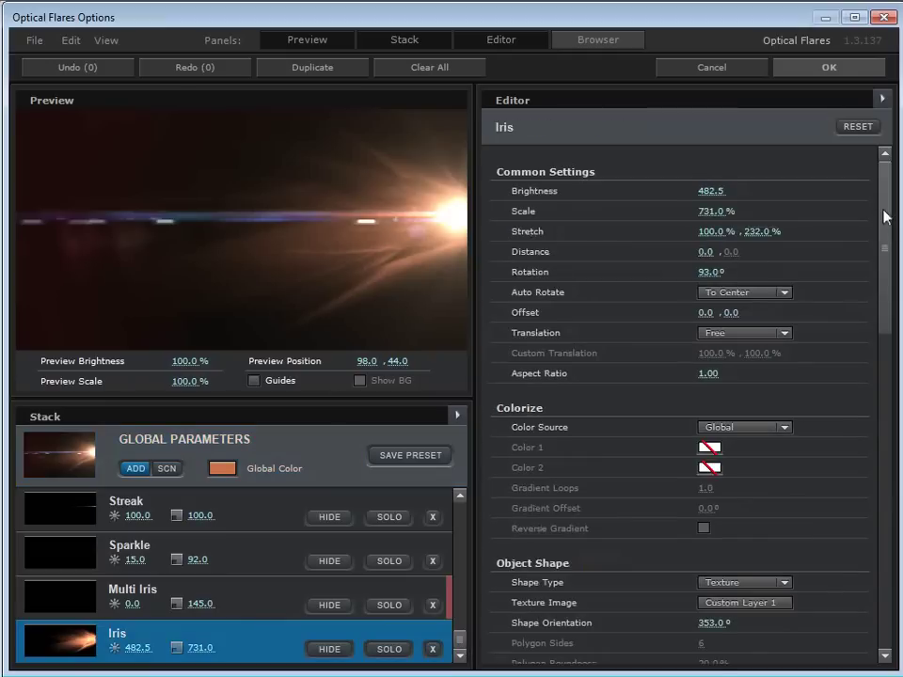
drag(884, 214, 849, 466)
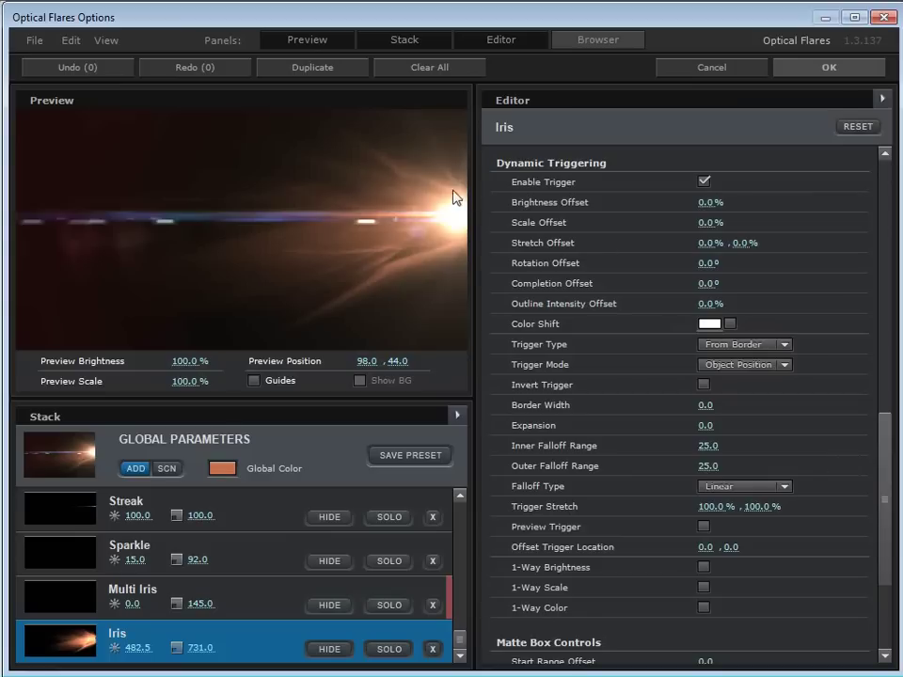
drag(428, 198, 468, 221)
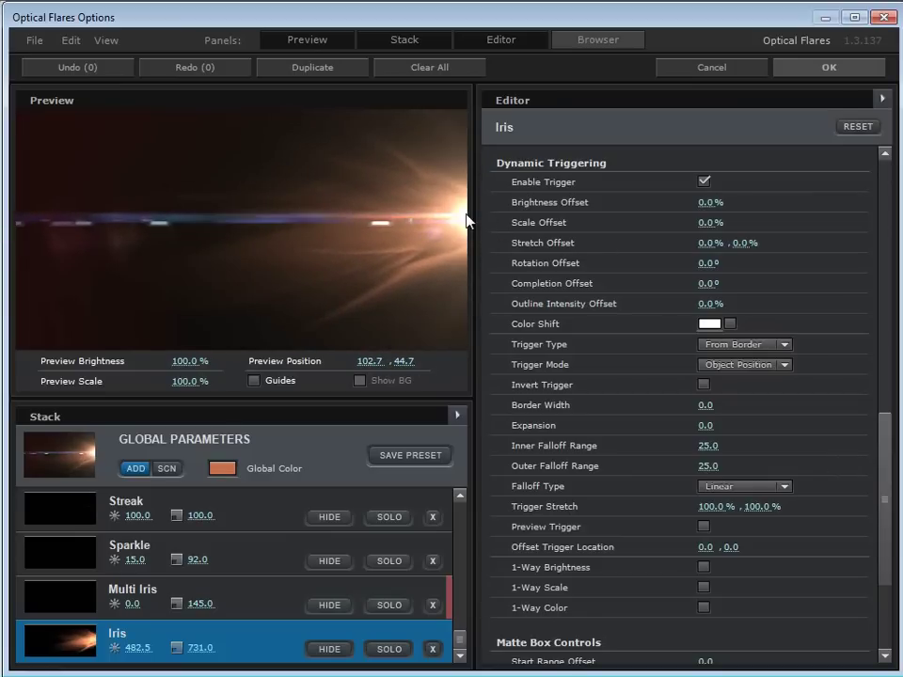
drag(455, 223, 368, 216)
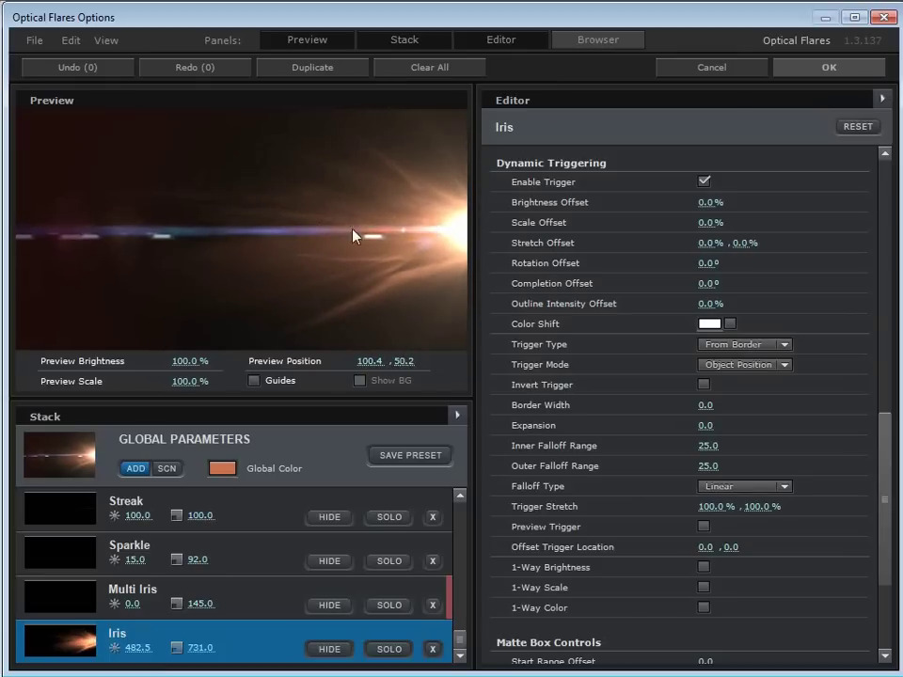
drag(418, 242, 462, 250)
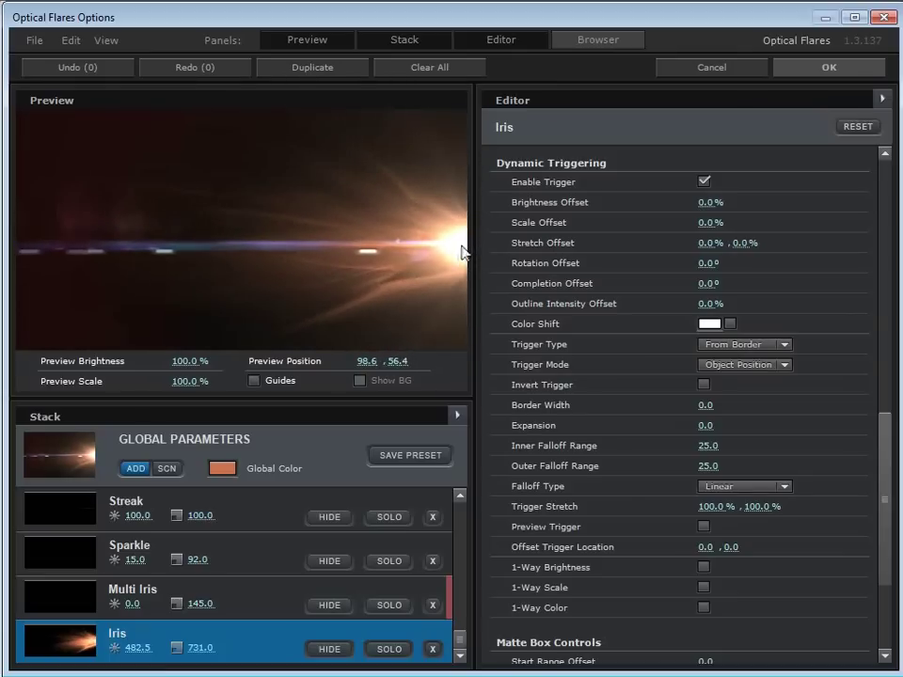
- Set the Iris Trigger Type to From Center and Trigger Mode to Light Position
click(743, 345)
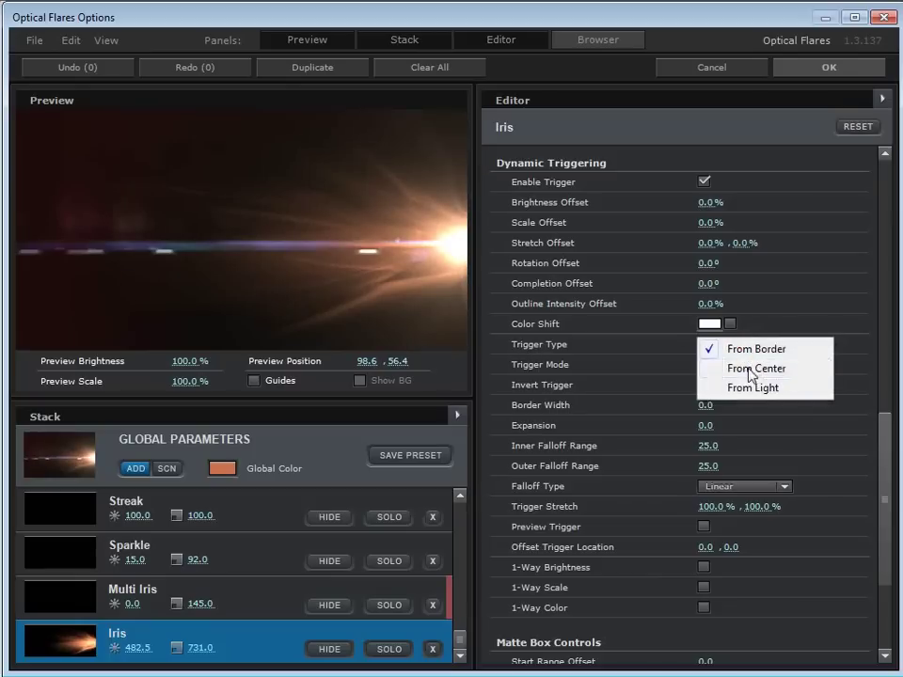
click(749, 369)
click(752, 367)
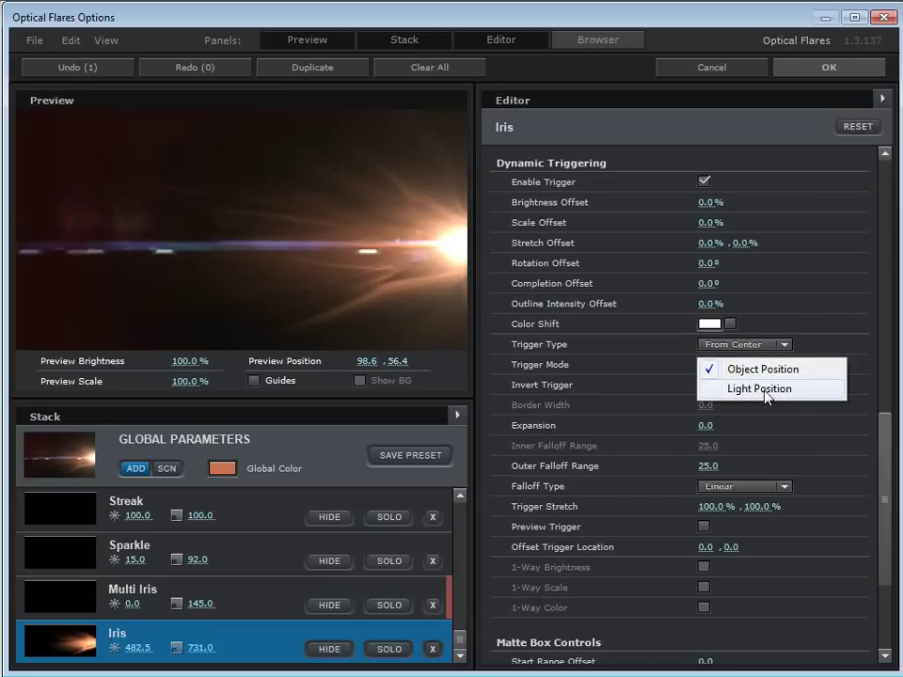
click(762, 390)
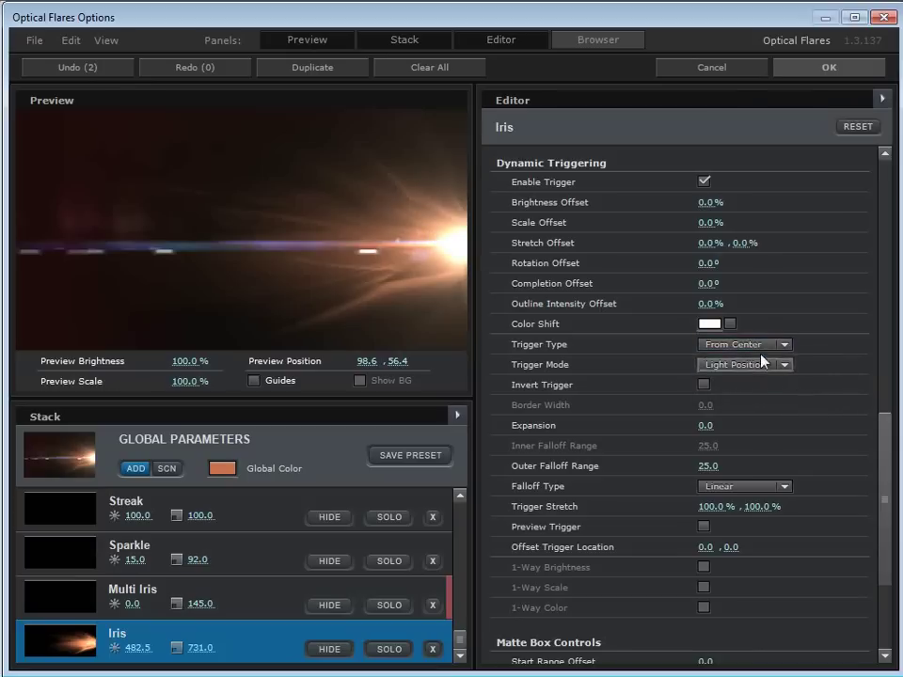
- Turn on Preview Trigger, widen Outer Falloff Range to 103, and move the light to 66.6, 59.3
click(704, 528)
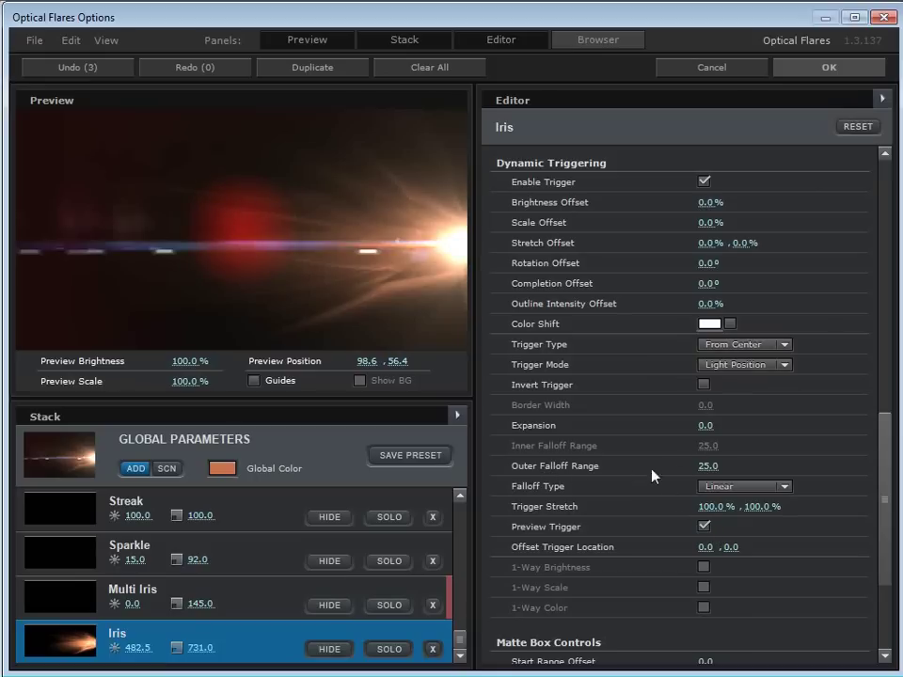
drag(725, 465, 788, 459)
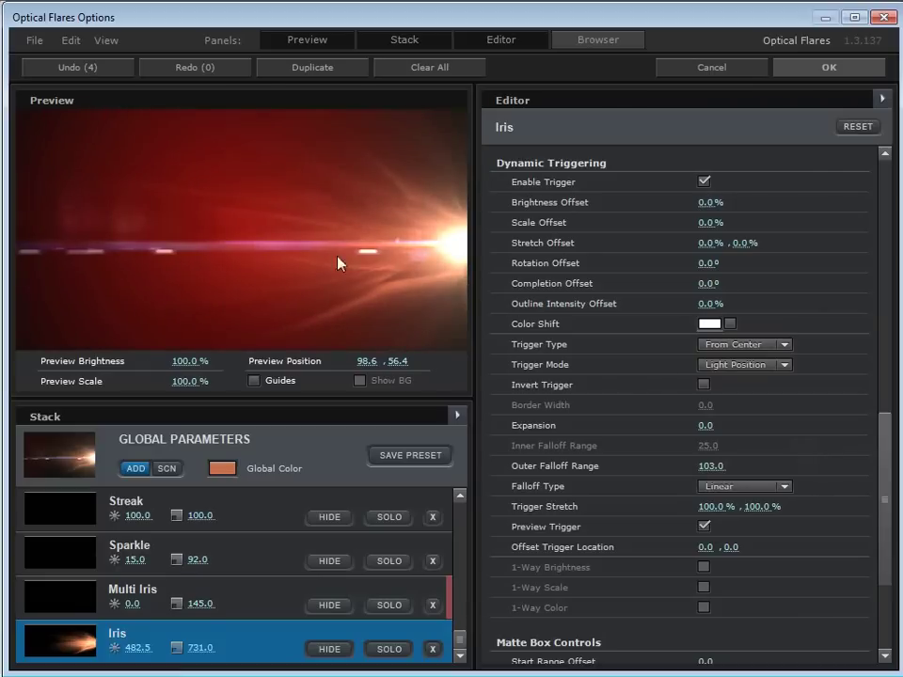
drag(290, 254, 317, 261)
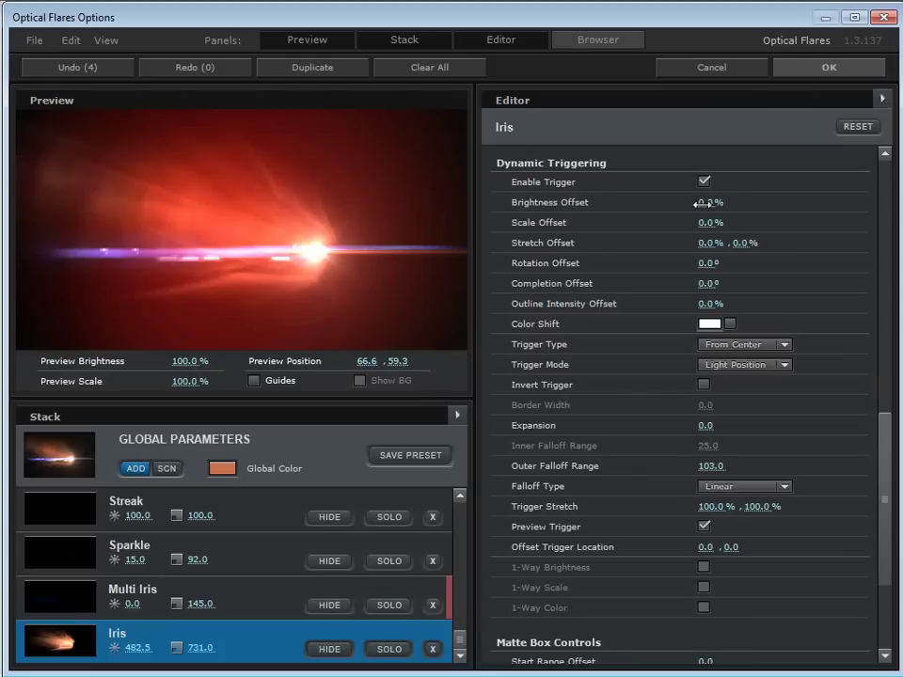
- Set the Iris Brightness Offset to -500% and reposition the flare in the preview
text(-50)
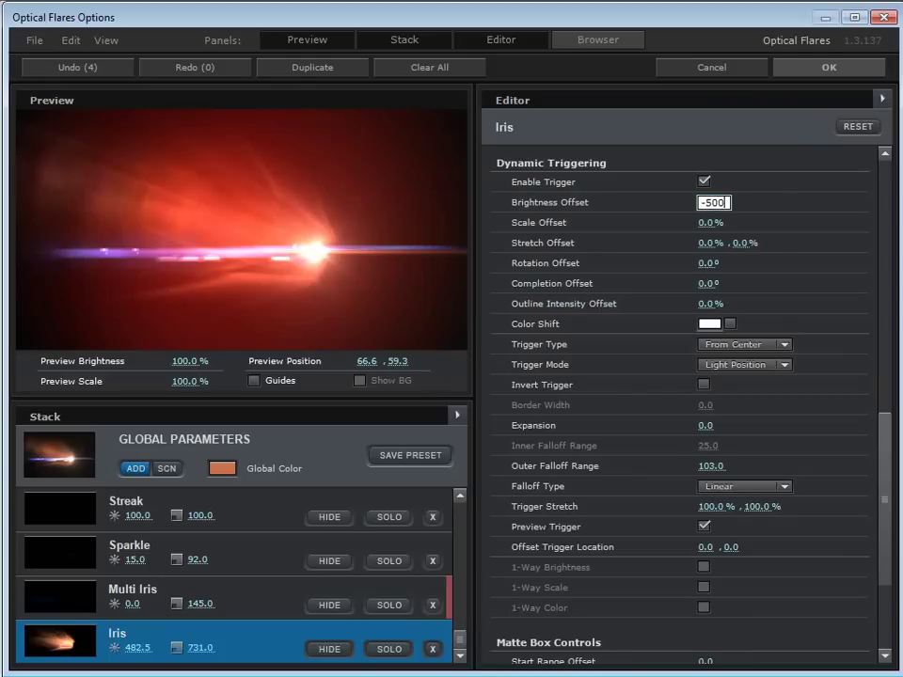
key(Return)
drag(313, 250, 461, 265)
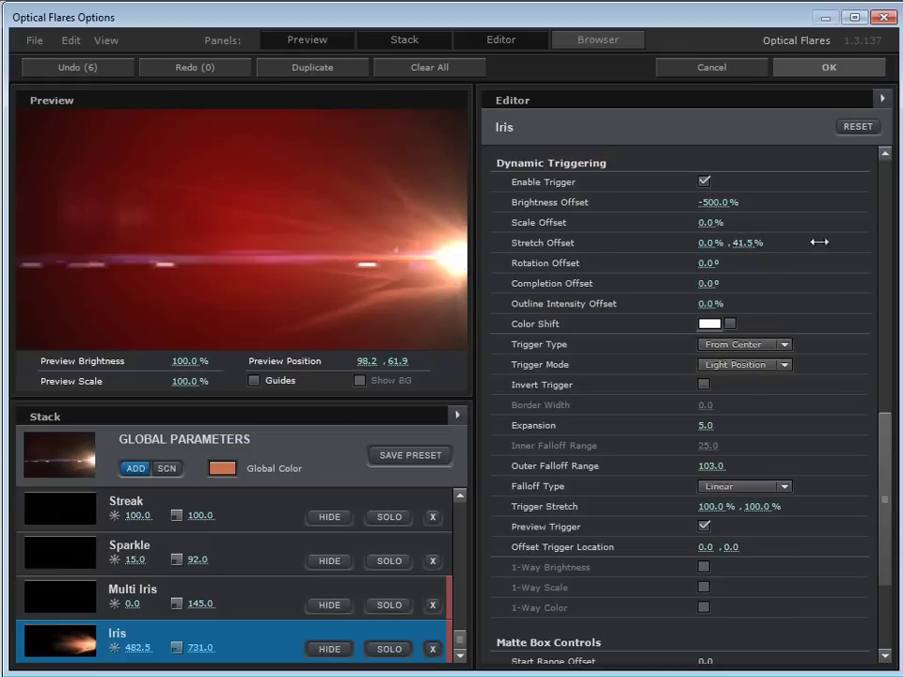
- Increase the Iris Stretch Offset and test it by moving the light with trigger preview off
drag(779, 248, 898, 241)
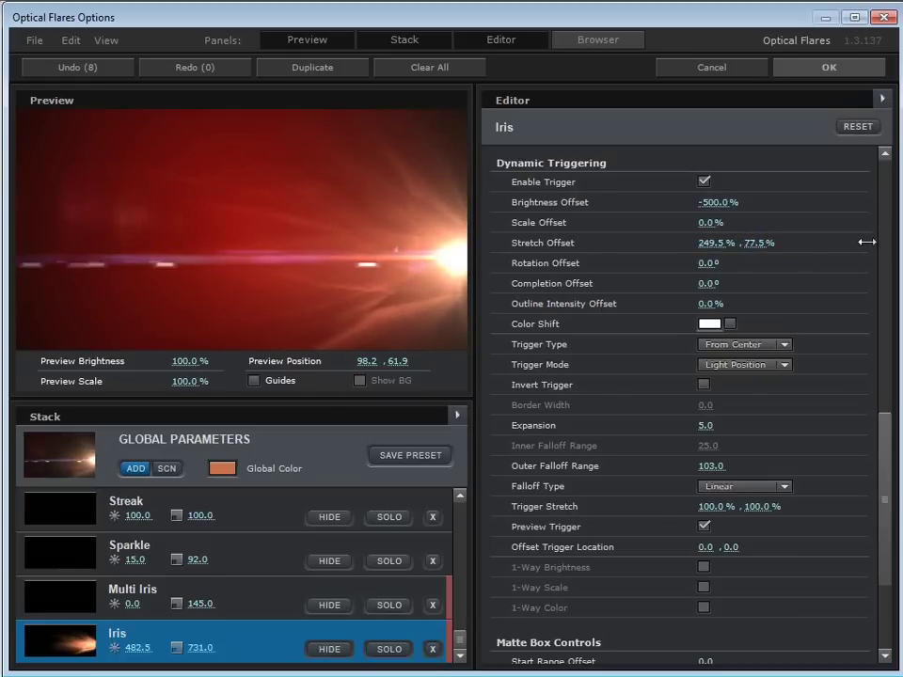
drag(762, 242, 500, 300)
mouse_move(451, 252)
mouse_down()
mouse_move(399, 259)
mouse_move(348, 249)
mouse_move(500, 268)
mouse_move(438, 250)
mouse_up()
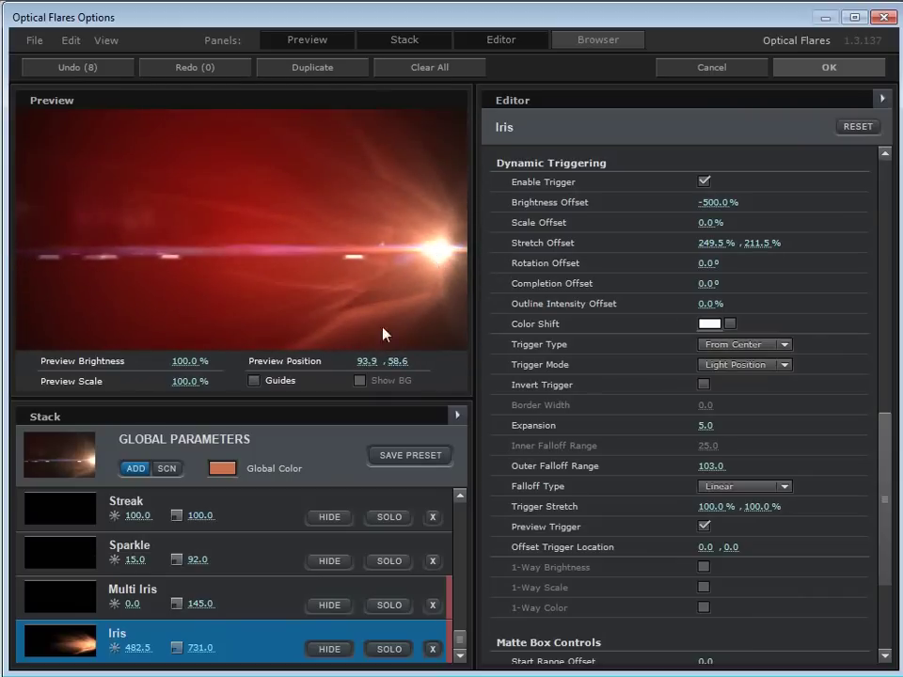
click(703, 527)
drag(348, 222, 396, 244)
- Settle the Stretch Offset at 259.5%, 211.5%, testing with the light pushed past the right edge
drag(722, 248, 762, 252)
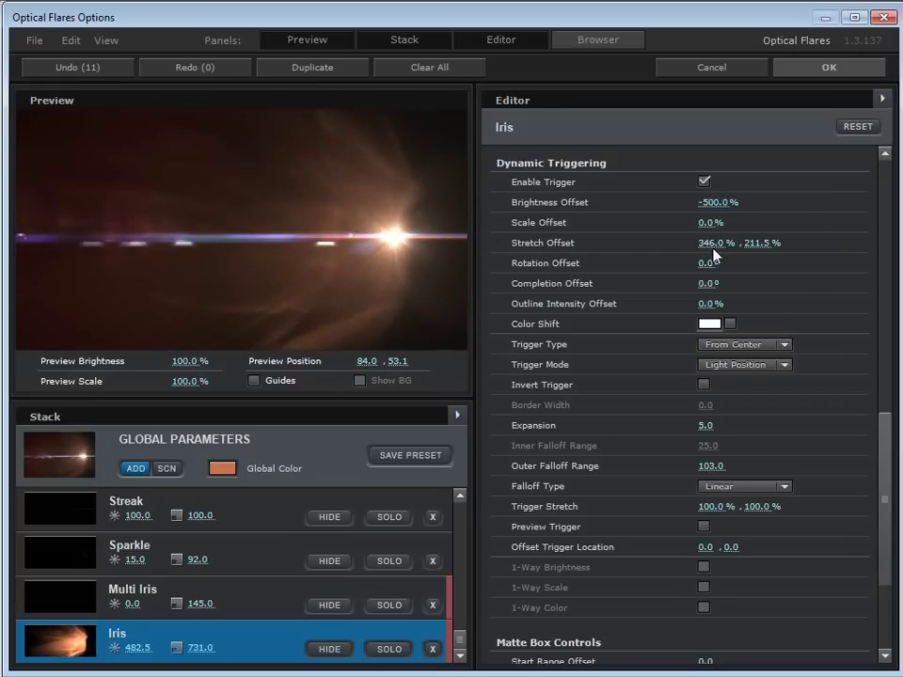
drag(704, 260, 184, 266)
click(398, 255)
drag(398, 255, 467, 258)
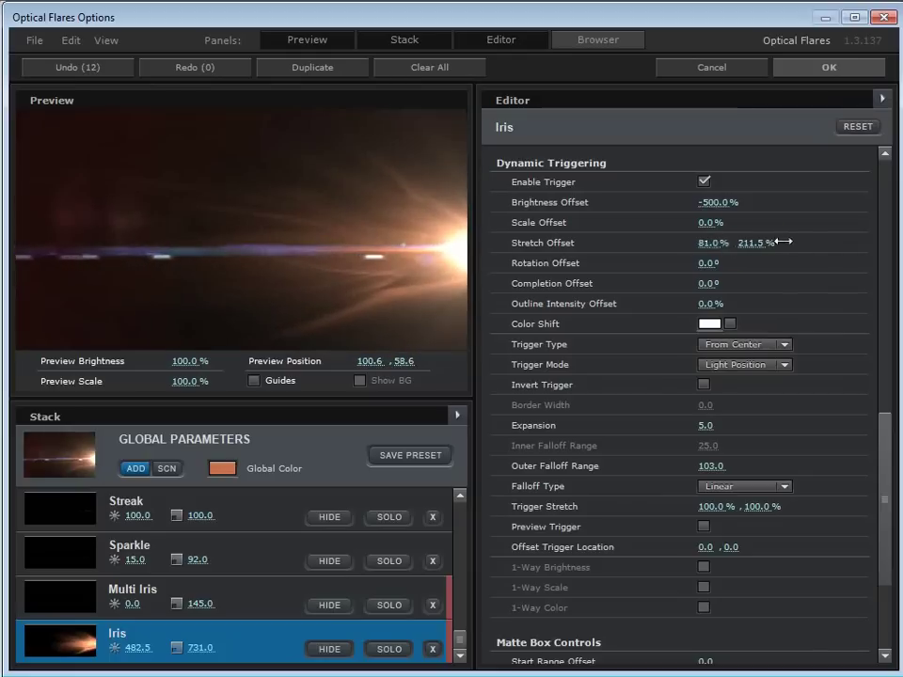
drag(712, 242, 564, 222)
drag(306, 221, 518, 298)
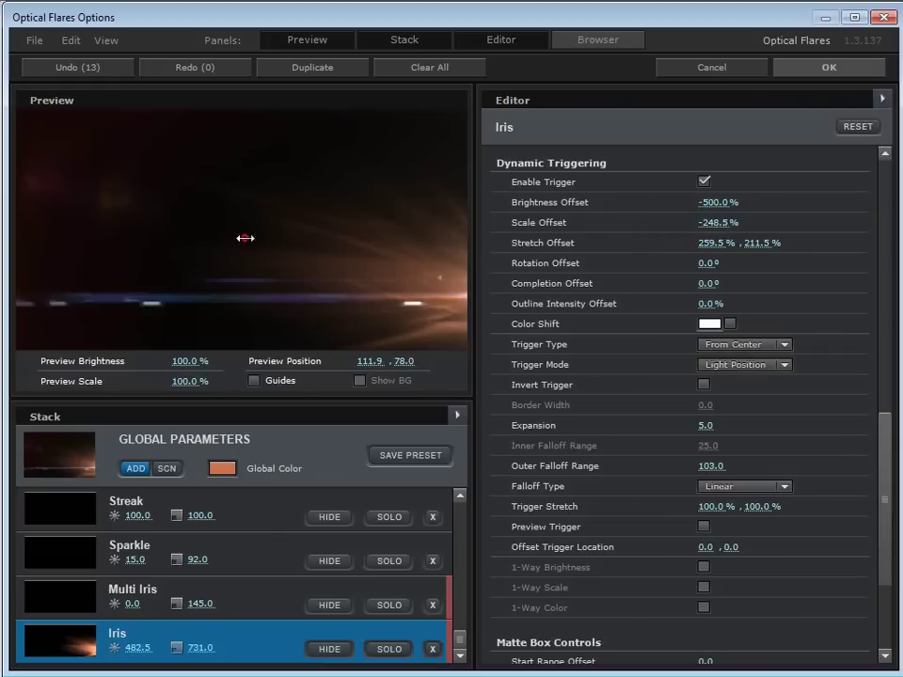
- Test the Iris trigger by toggling trigger preview and sweeping the light, ending at 104.1, 57.5
drag(258, 239, 450, 235)
click(704, 527)
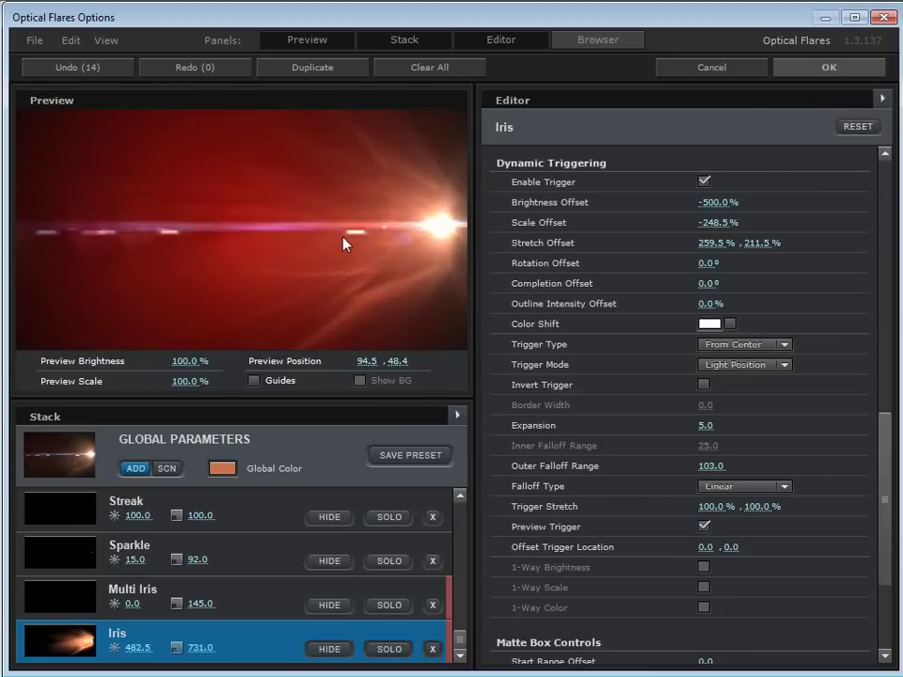
drag(338, 242, 275, 225)
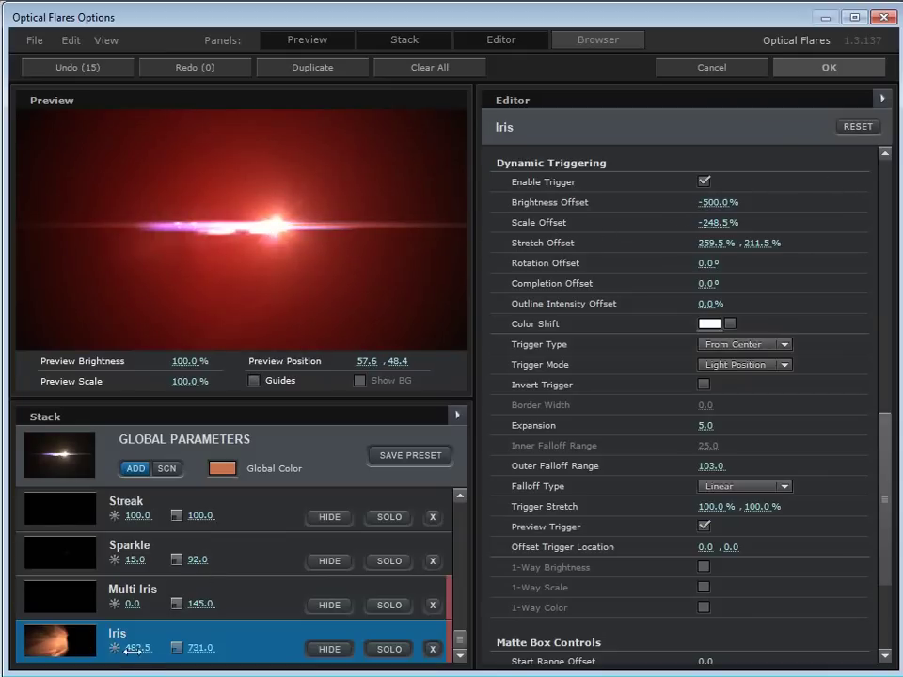
click(704, 528)
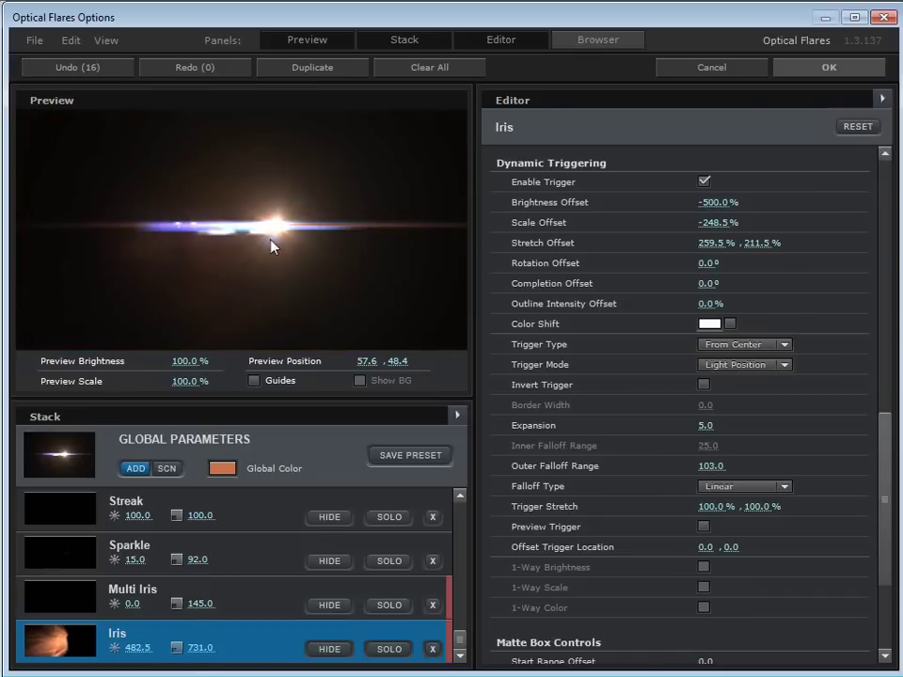
drag(273, 245, 631, 254)
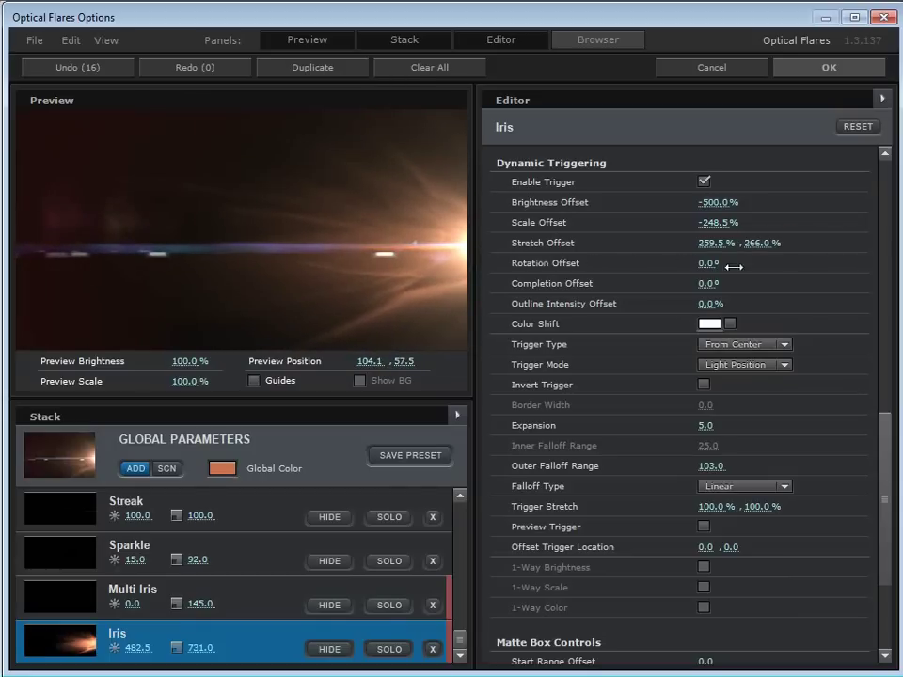
- Adjust the Iris Stretch values in Common Settings and sweep the light across the preview
drag(890, 435, 887, 178)
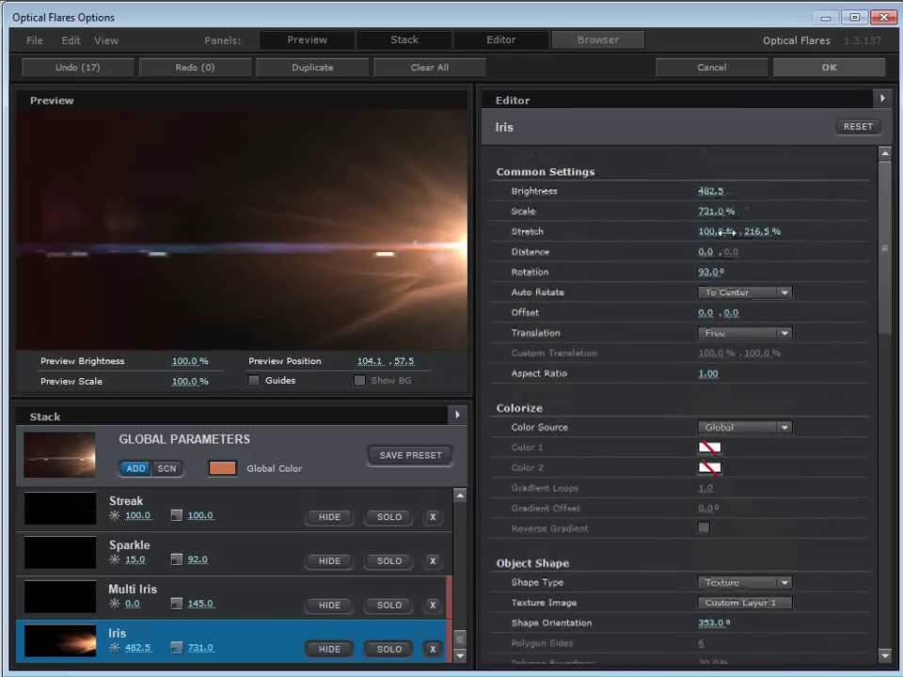
drag(714, 233, 616, 239)
drag(887, 248, 873, 323)
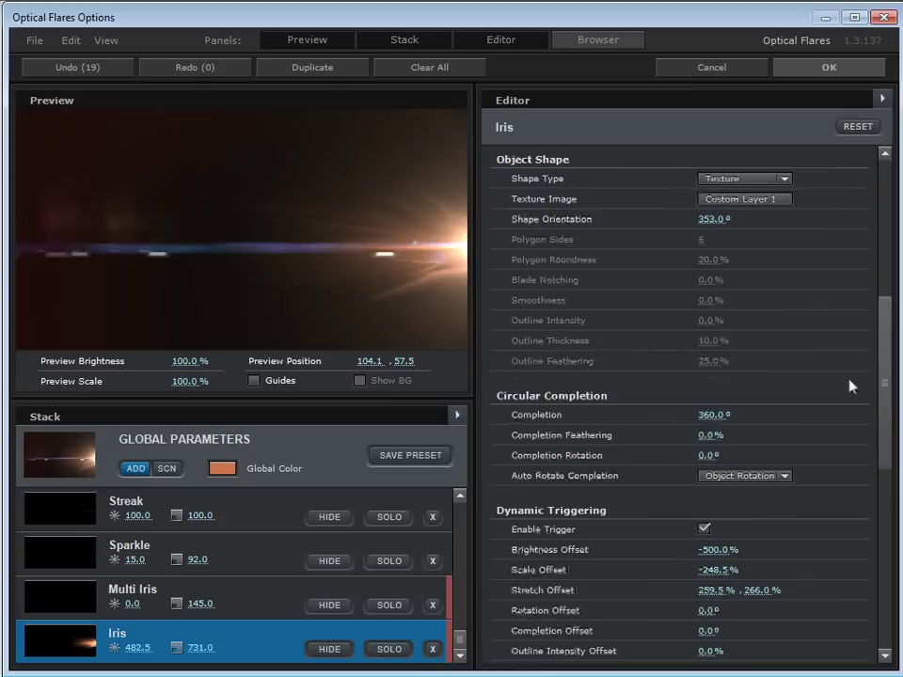
drag(458, 263, 376, 268)
- Widen the Iris Stretch Offset width to 448.0%, placing the light at the right edge
scroll(879, 440, down, 1)
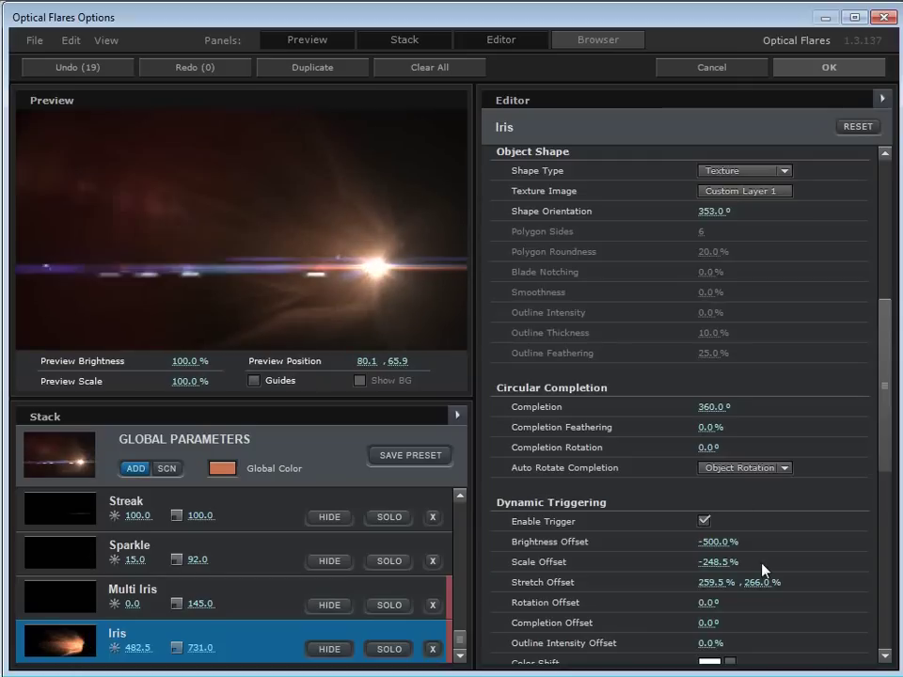
drag(754, 568, 827, 568)
click(294, 230)
drag(312, 227, 506, 260)
- Set Outer Falloff Range to 110.5 with Exponential falloff and accept the Optical Flares edits
drag(880, 397, 879, 463)
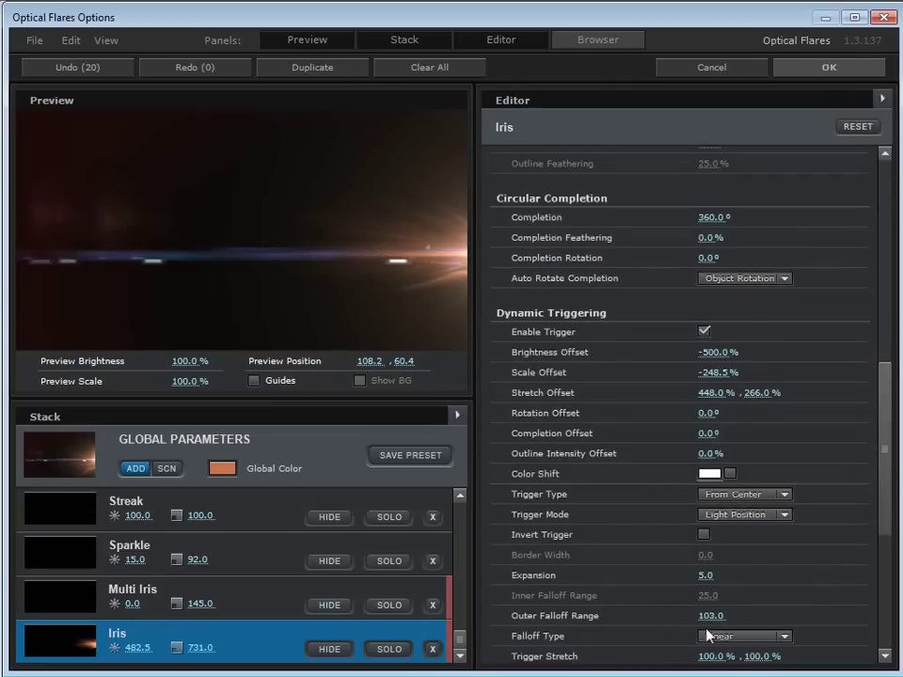
drag(705, 616, 712, 615)
click(738, 636)
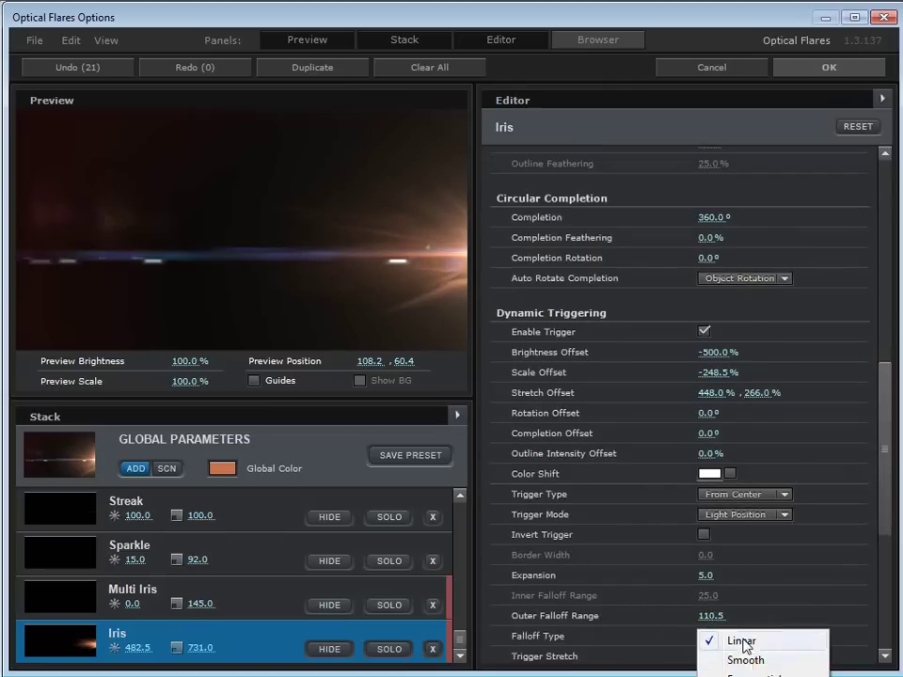
click(752, 673)
drag(411, 246, 470, 330)
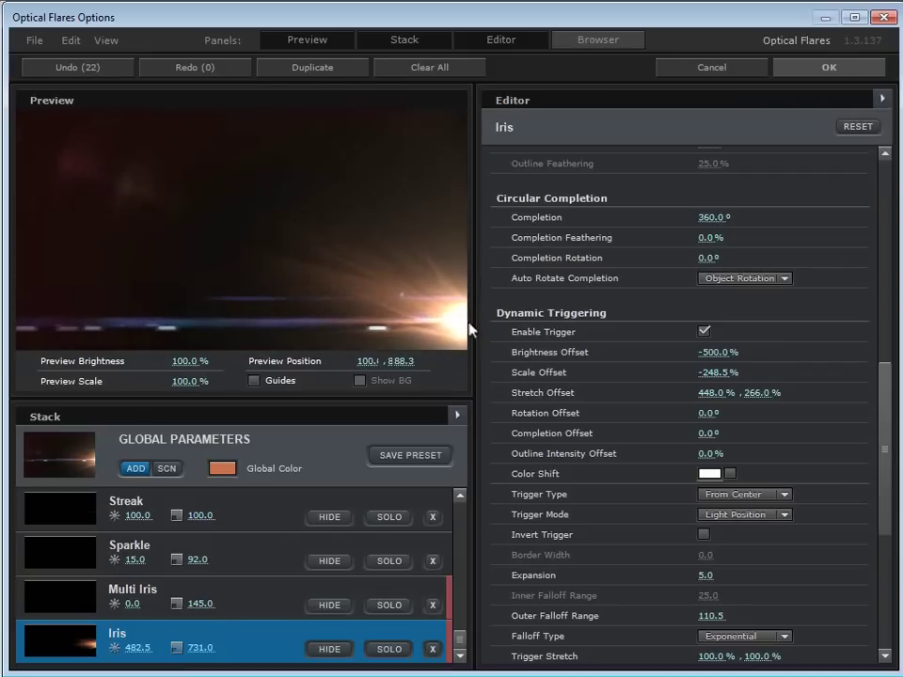
click(822, 68)
- Move the flare's light source up the frame's right edge in the enlarged view
key(grave)
drag(632, 426, 545, 369)
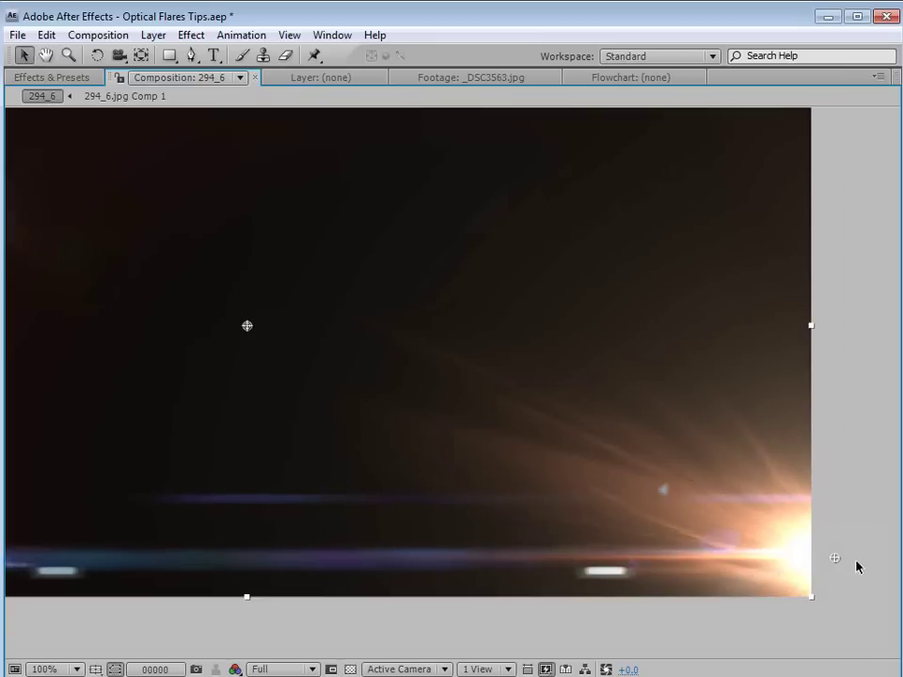
drag(834, 561, 513, 310)
key(grave)
- Keyframe the flare's Brightness and move the light to the right edge at frame 50
scroll(596, 264, down, 2)
click(41, 170)
drag(498, 477, 512, 477)
drag(613, 238, 763, 276)
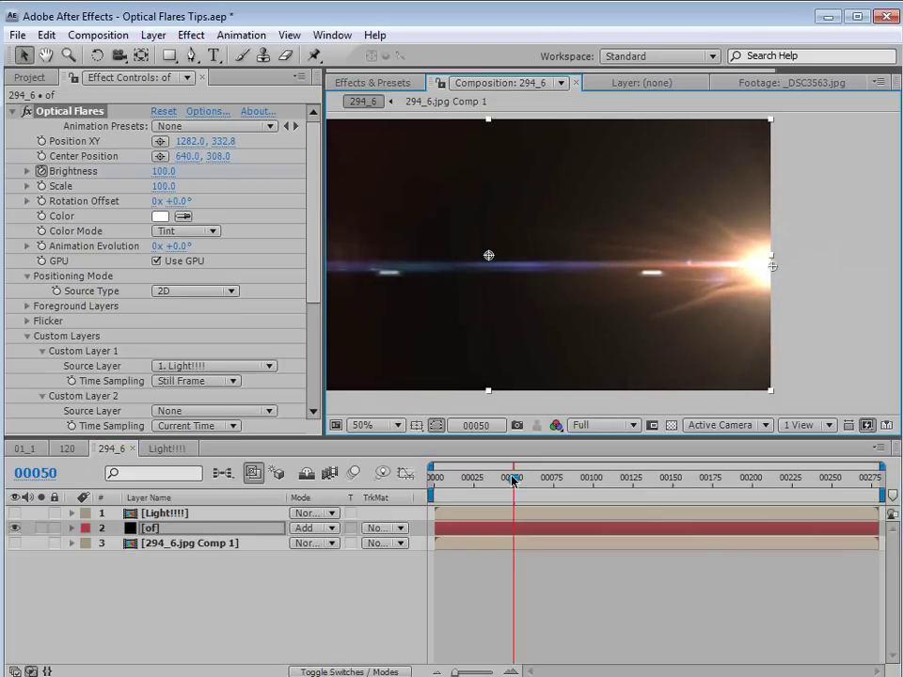
scroll(611, 270, up, 1)
- End the work area at frame 50 and RAM-preview the first 50 frames
key(grave)
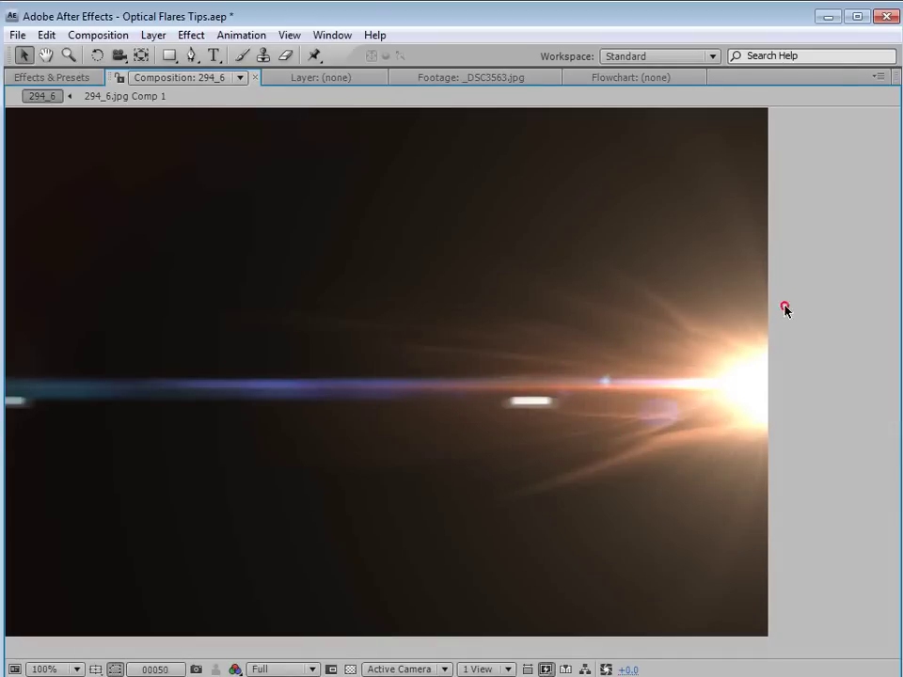
key(grave)
key(n)
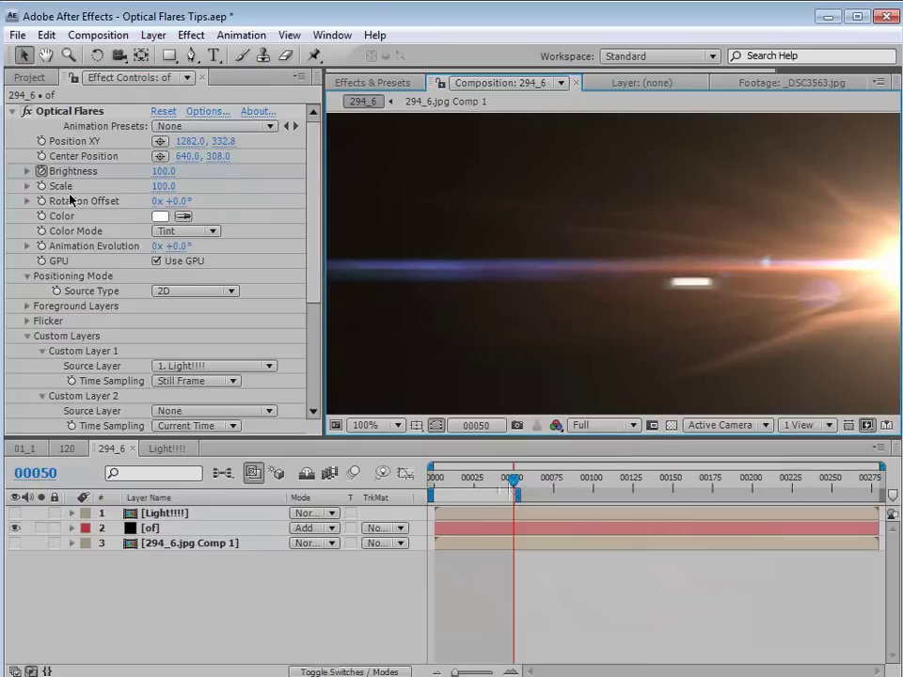
key(KP_0)
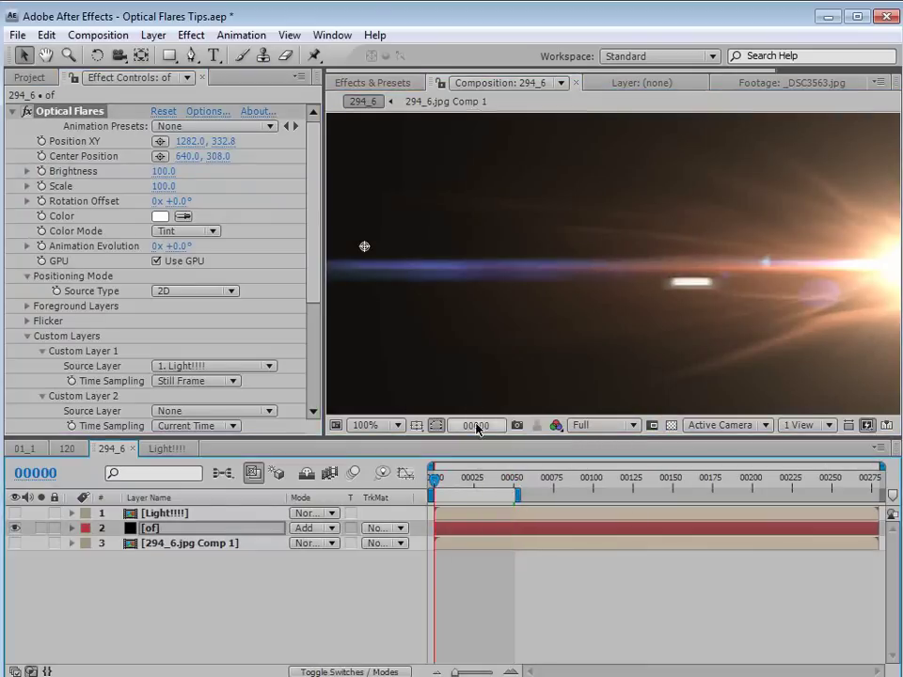
key(grave)
- Enable Position XY keyframing for the flare and set its position through frame 51
key(grave)
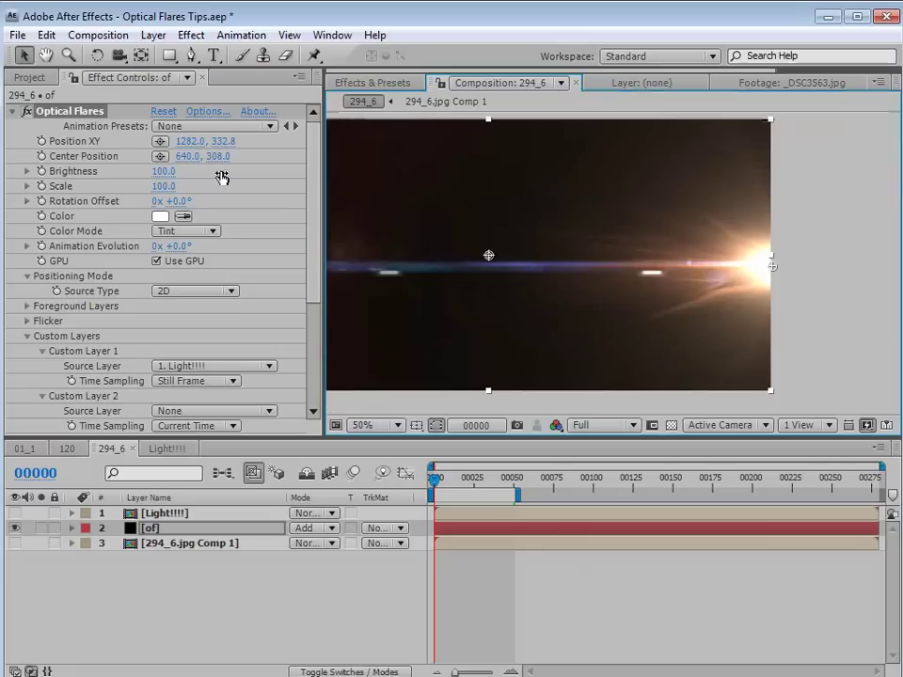
click(41, 141)
mouse_move(772, 271)
mouse_down()
mouse_move(665, 249)
mouse_move(619, 248)
mouse_move(587, 266)
mouse_move(799, 262)
mouse_move(774, 271)
mouse_up()
click(518, 493)
key(grave)
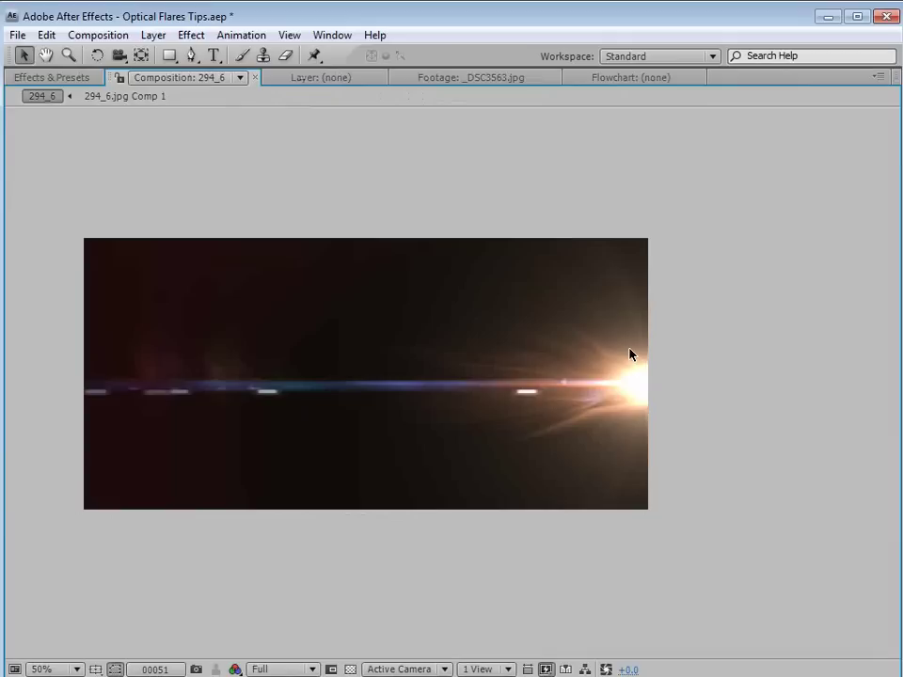
key(Page_Up)
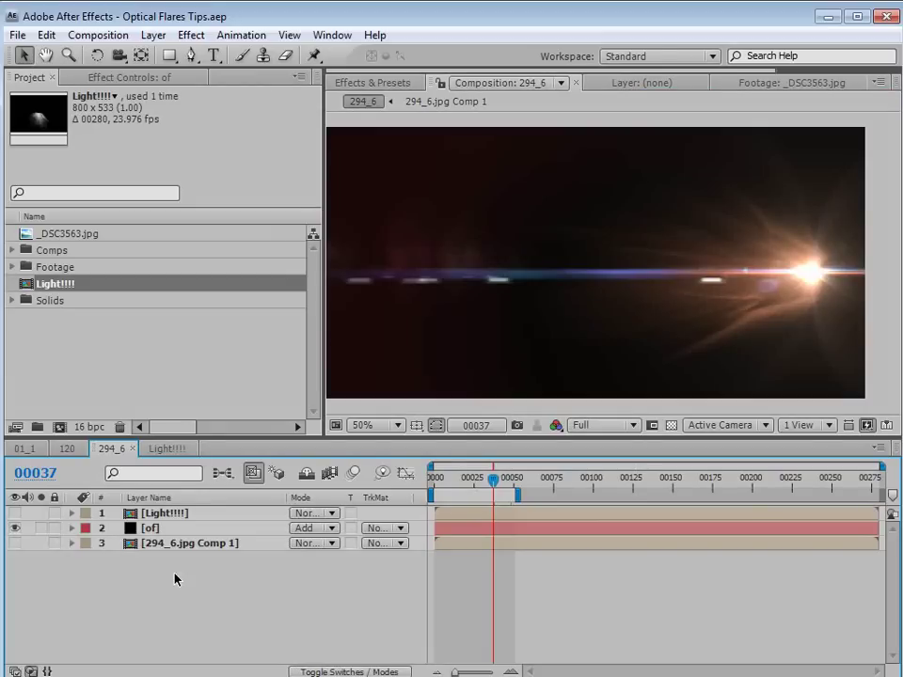
- Open the Light!!!! composition and save its current frame to the render queue
click(174, 449)
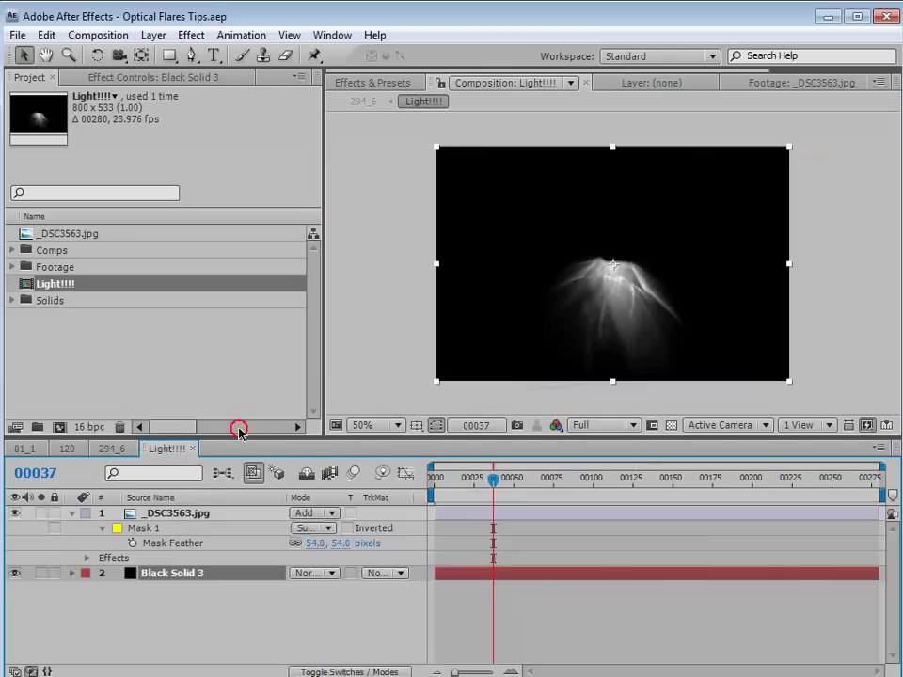
click(411, 401)
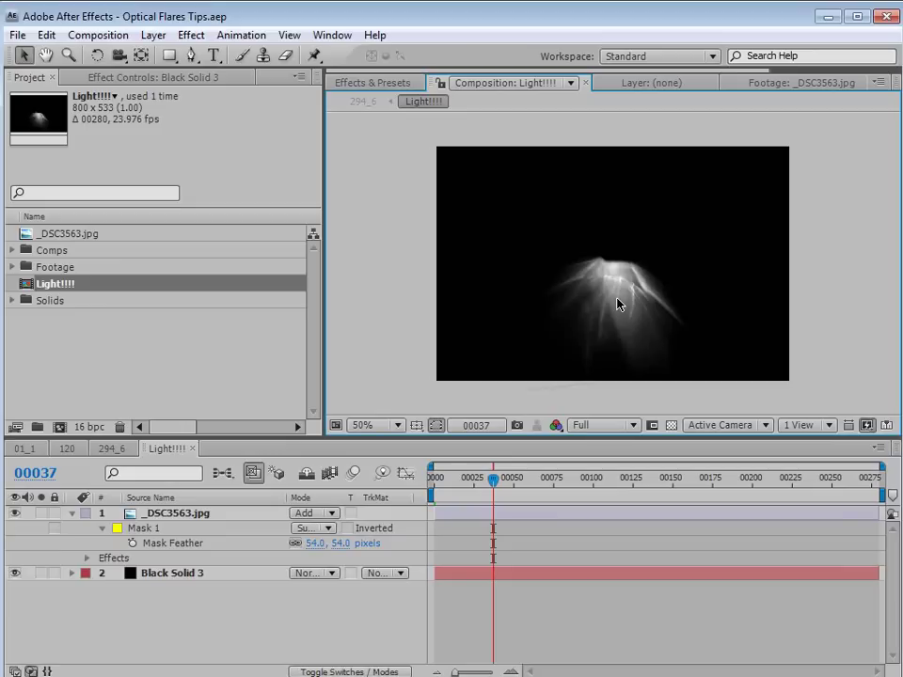
click(86, 37)
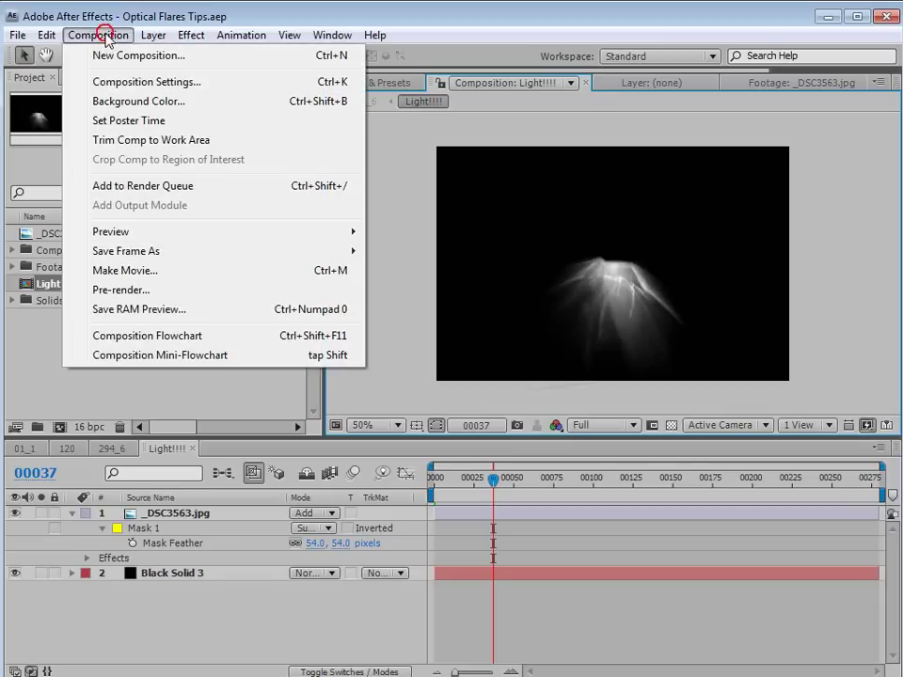
mouse_move(151, 252)
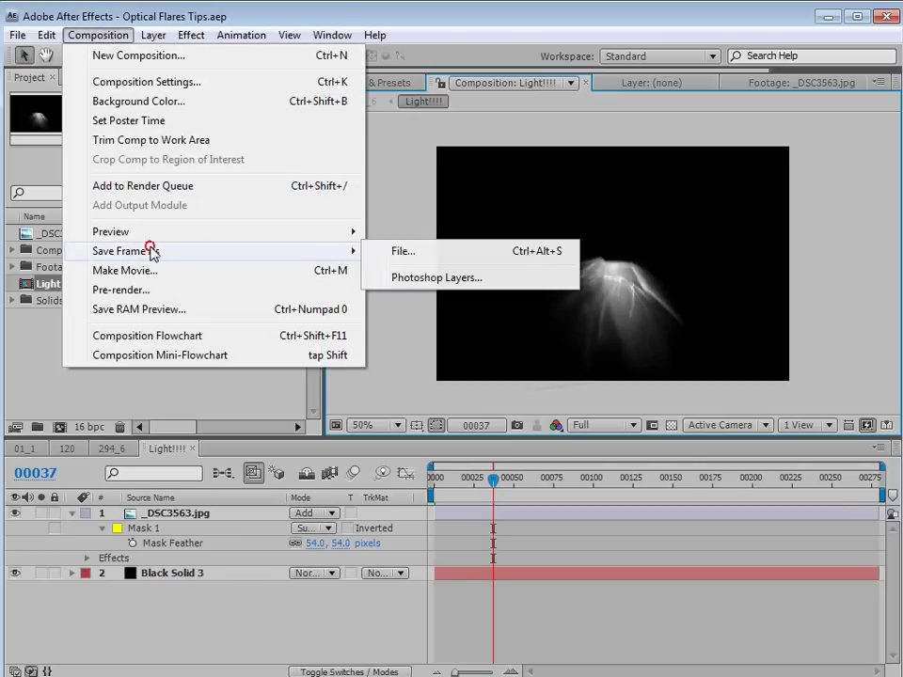
click(412, 250)
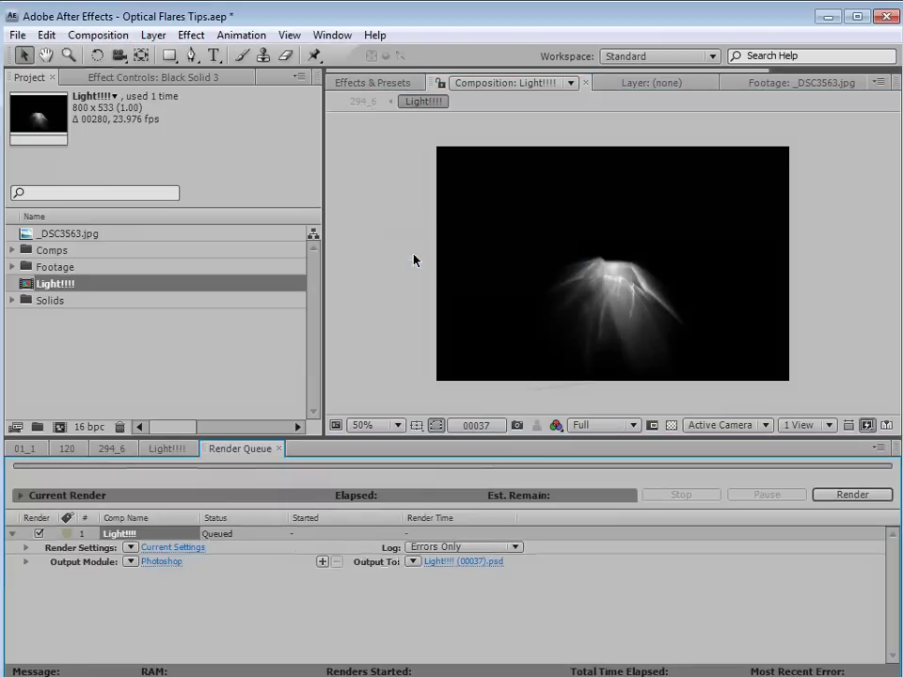
- Set the output module format to PNG Sequence for Light_Natural.png
click(166, 562)
click(460, 148)
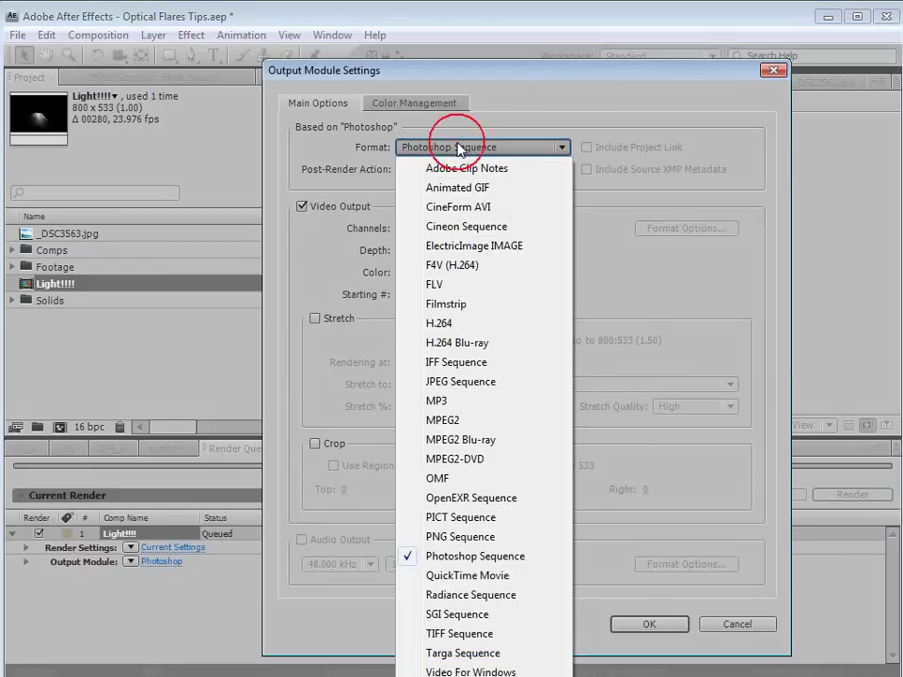
click(438, 536)
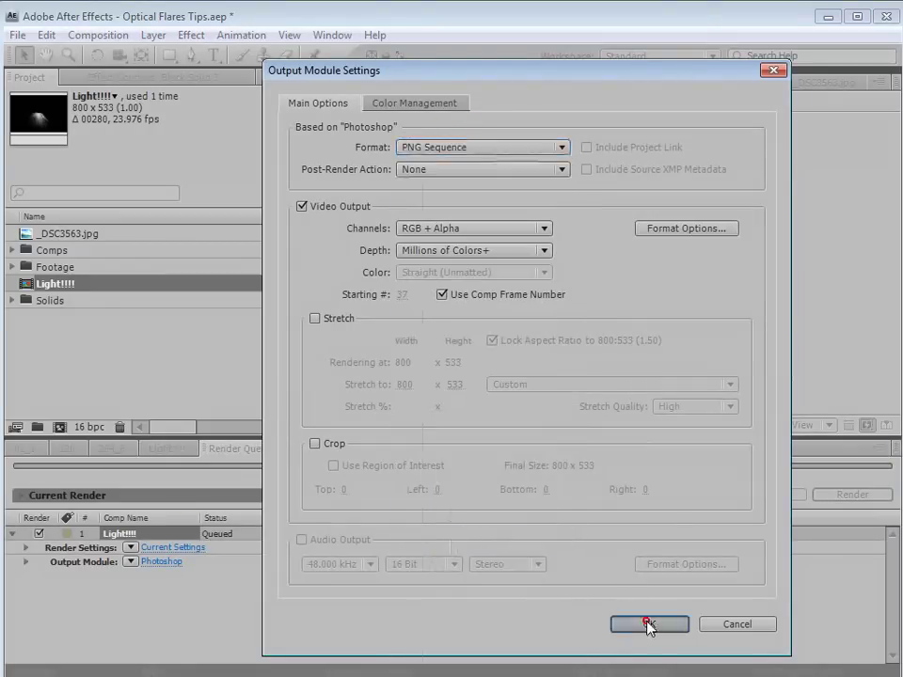
click(648, 623)
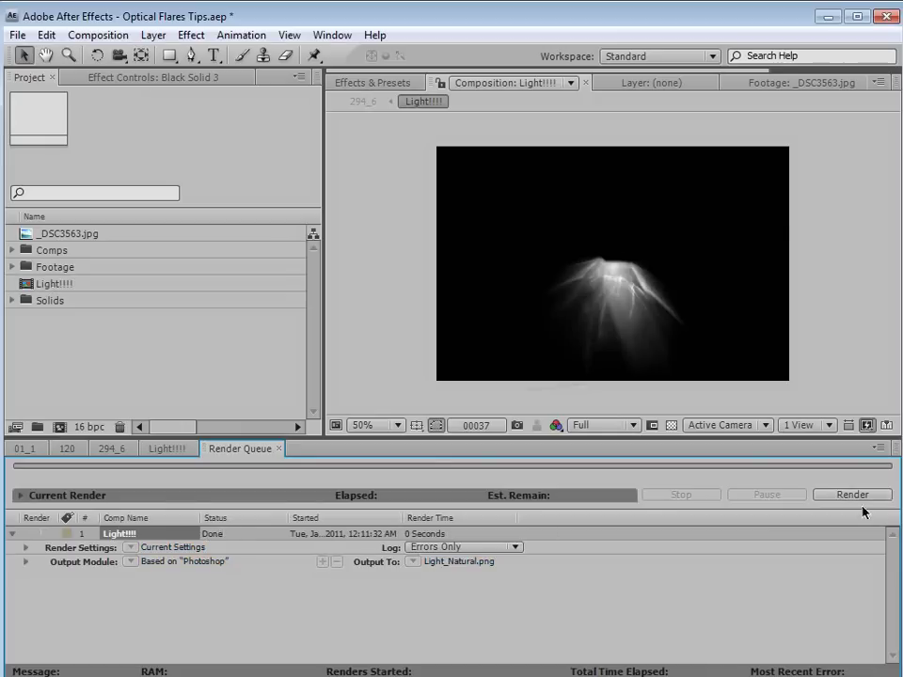
- Drag Light_Natural.png from the New Texutre folder into Optical Flares Textures\Elements, then return to After Effects
key(alt+Tab)
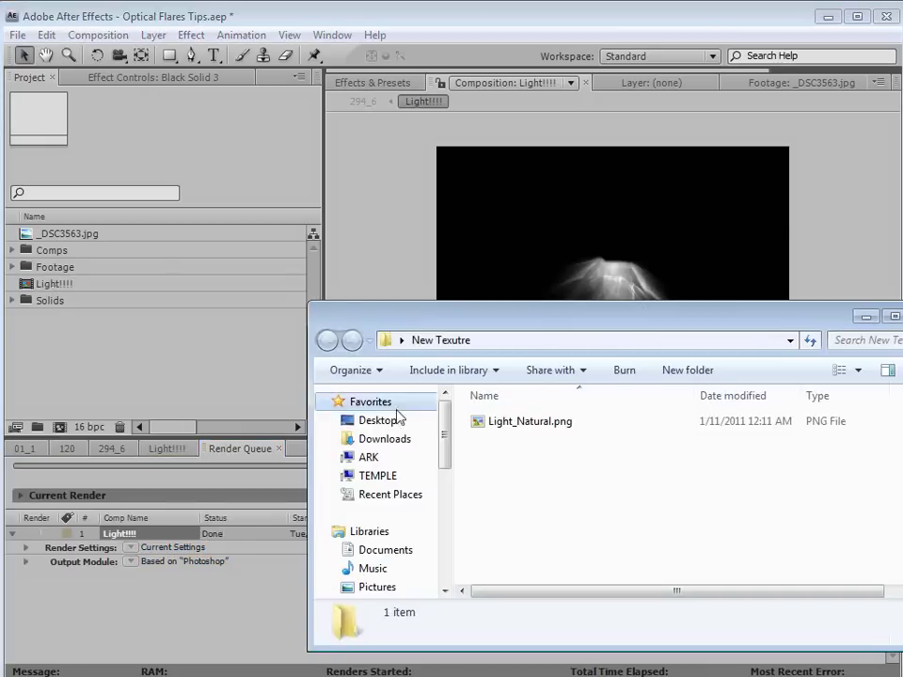
key(alt+Tab)
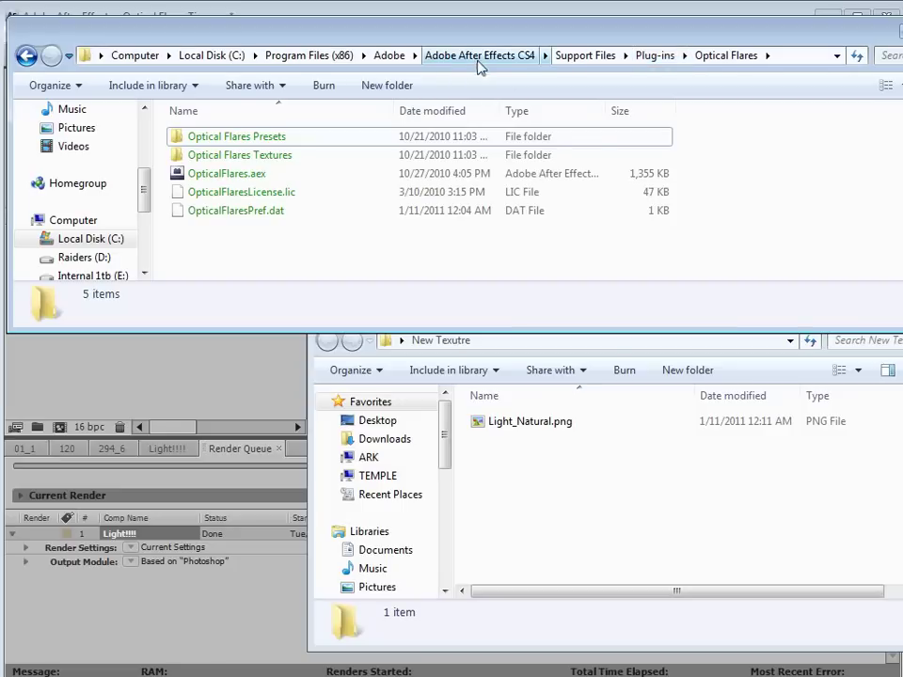
double_click(252, 154)
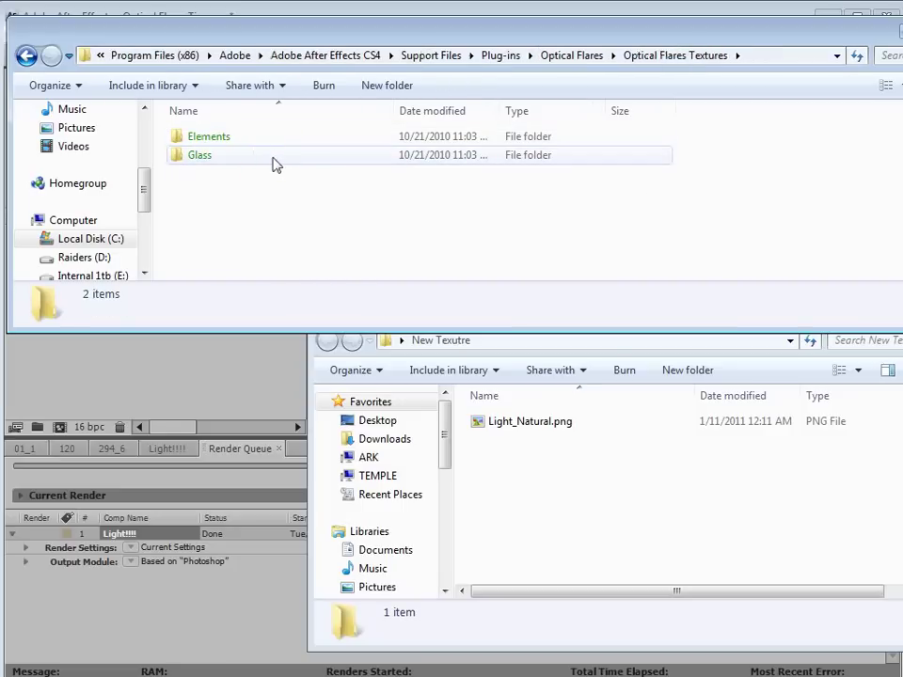
double_click(260, 139)
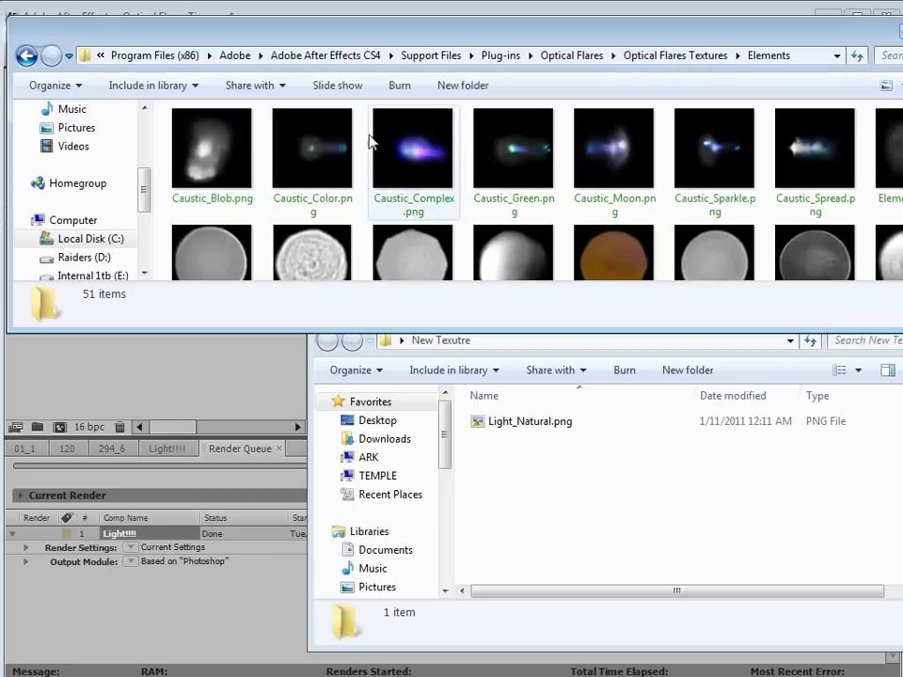
click(538, 439)
drag(520, 423, 367, 174)
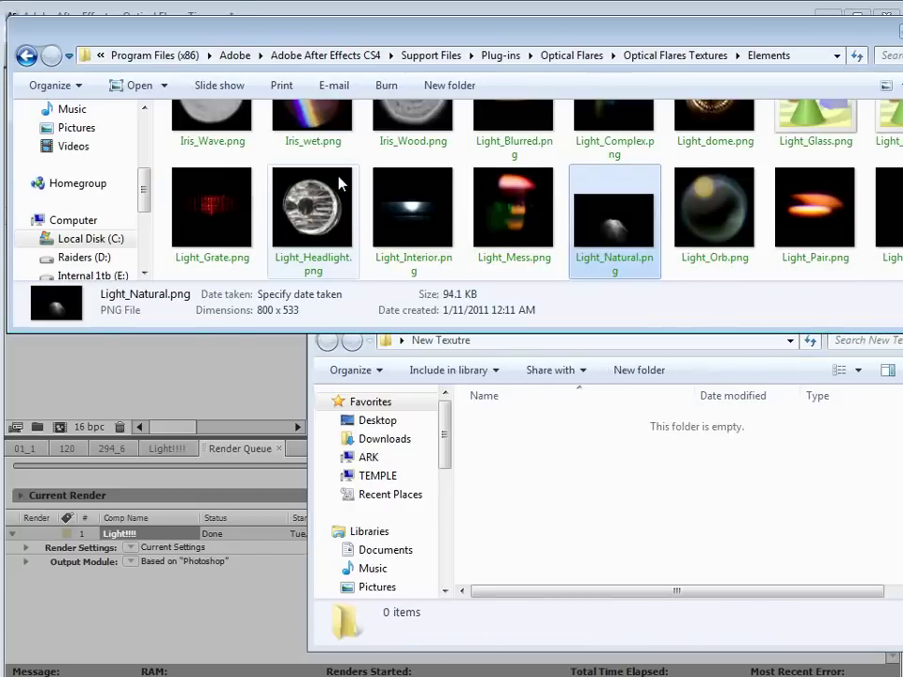
click(128, 377)
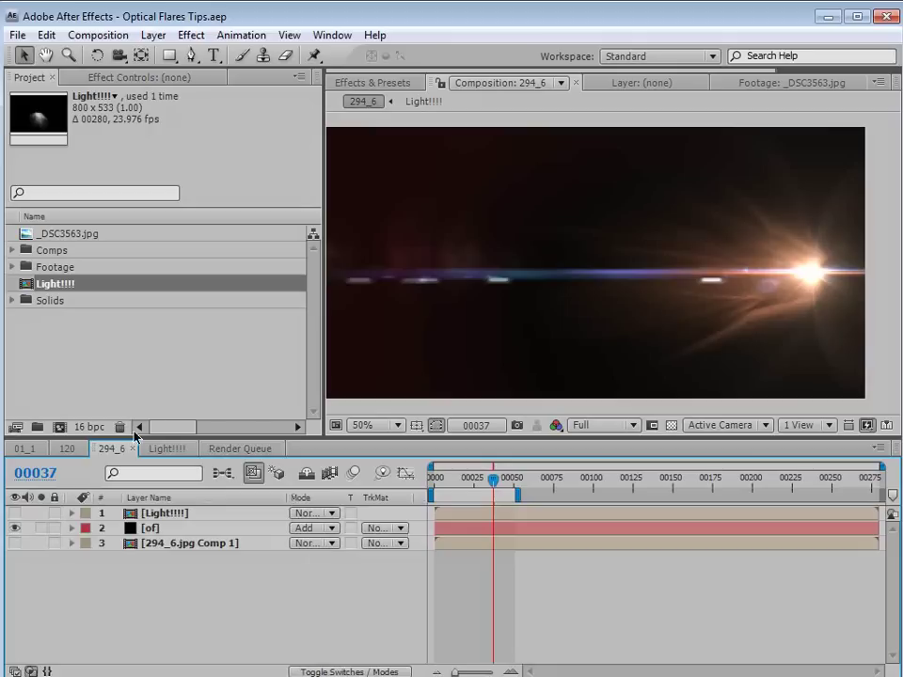
- Open the Optical Flares editor for the OF 2 layer in the 120 composition
click(67, 449)
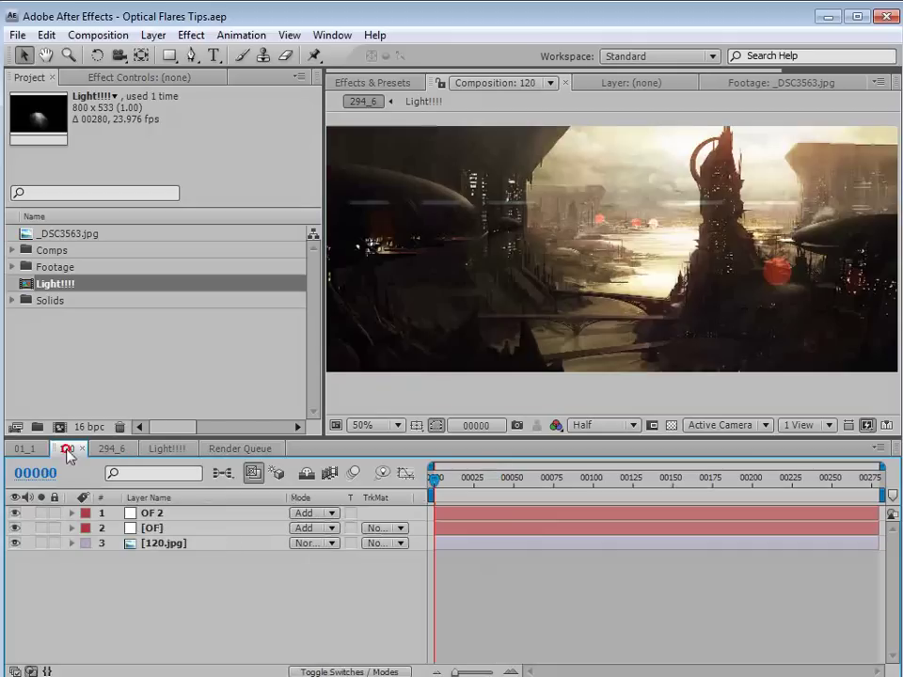
click(169, 515)
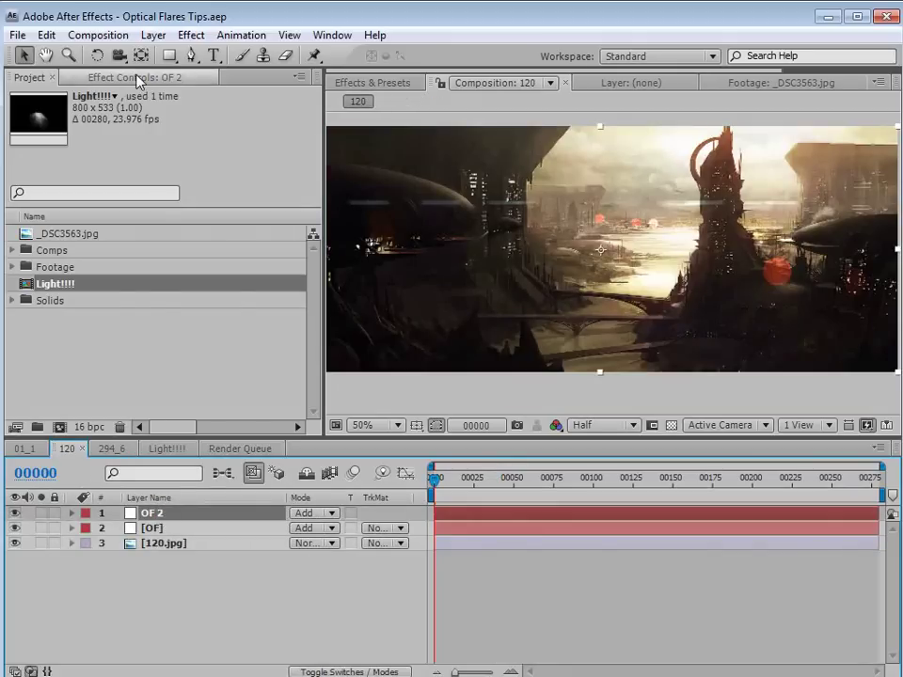
click(141, 77)
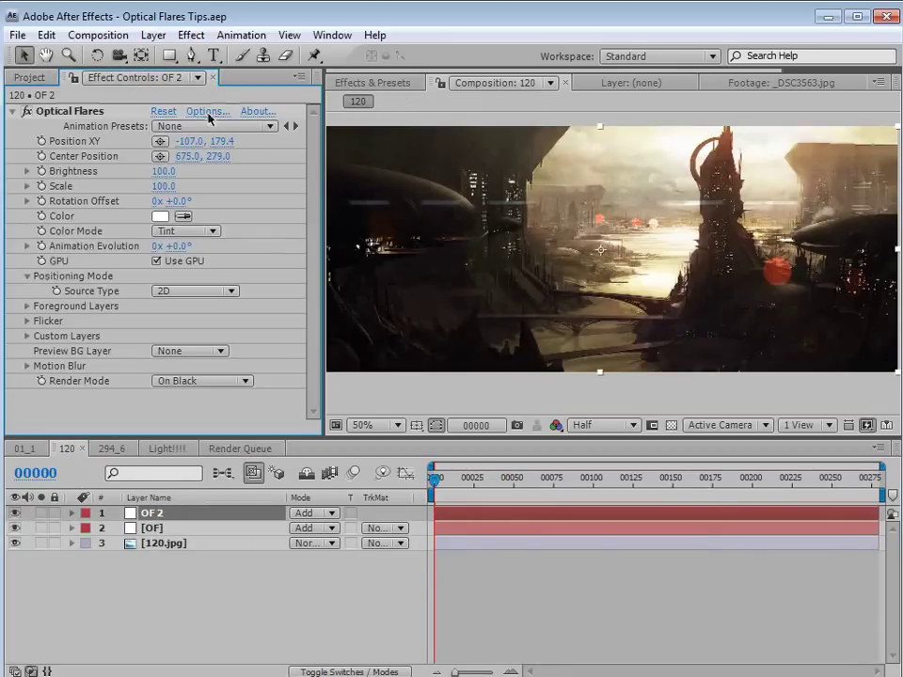
click(208, 113)
click(185, 176)
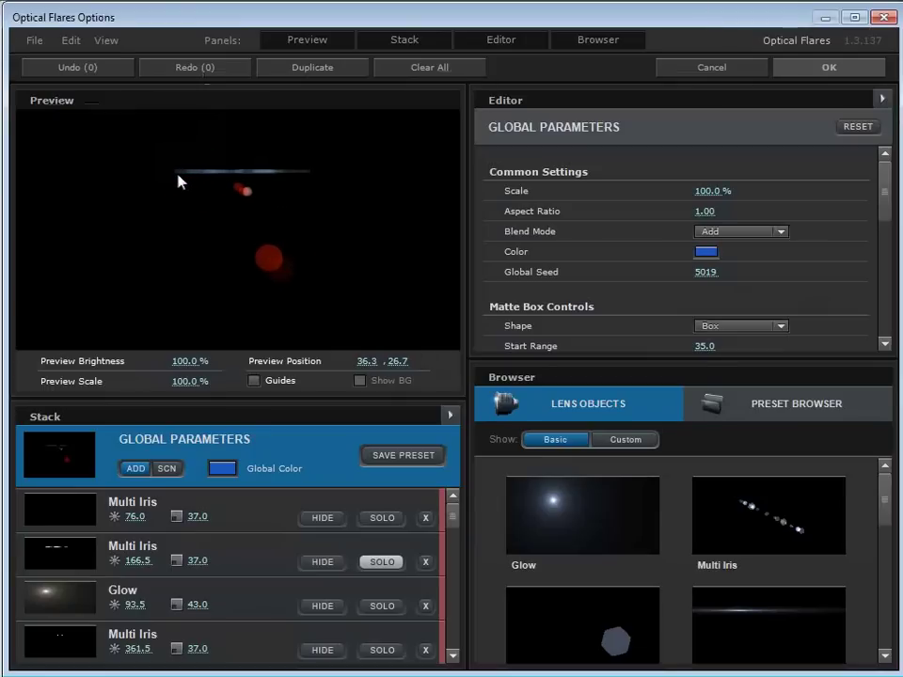
drag(884, 503, 887, 524)
- Add an Iris element to the flare with brightness 409.5
click(564, 529)
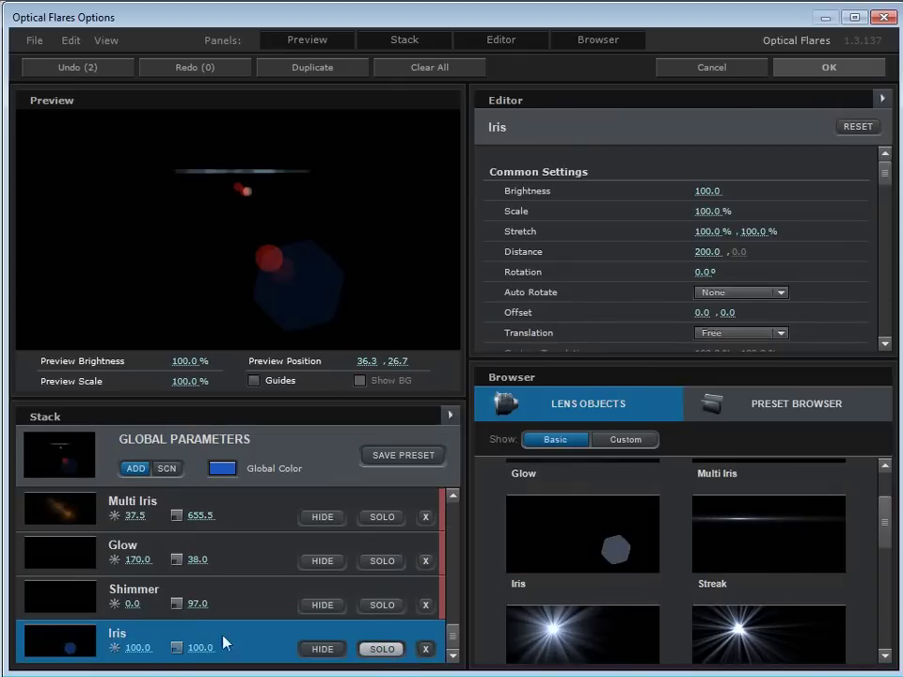
drag(230, 626, 688, 446)
scroll(880, 188, down, 10)
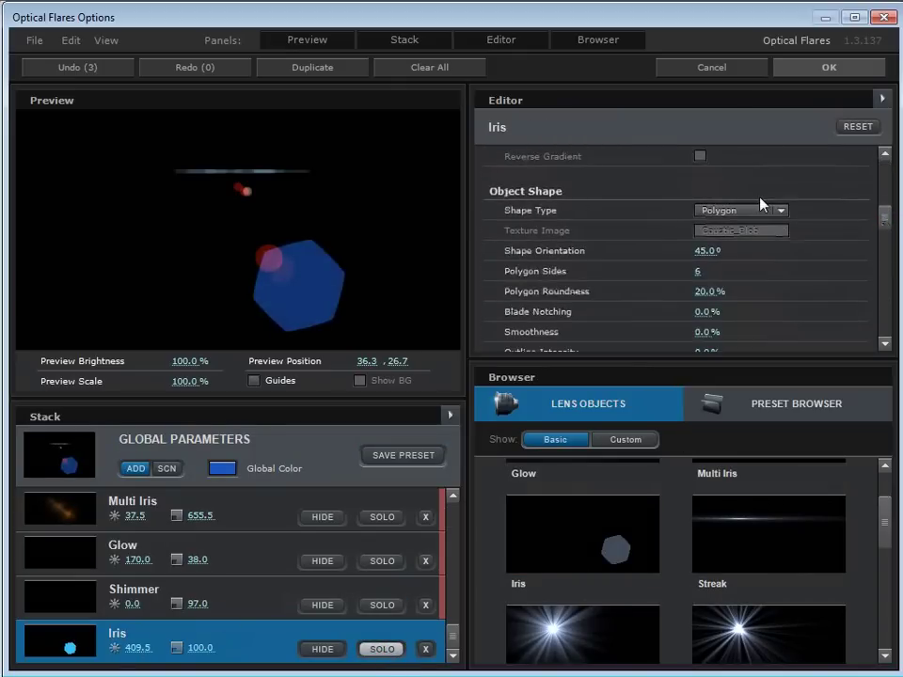
- Set the Iris shape type to Texture using the Light_Natural image
click(760, 205)
click(743, 260)
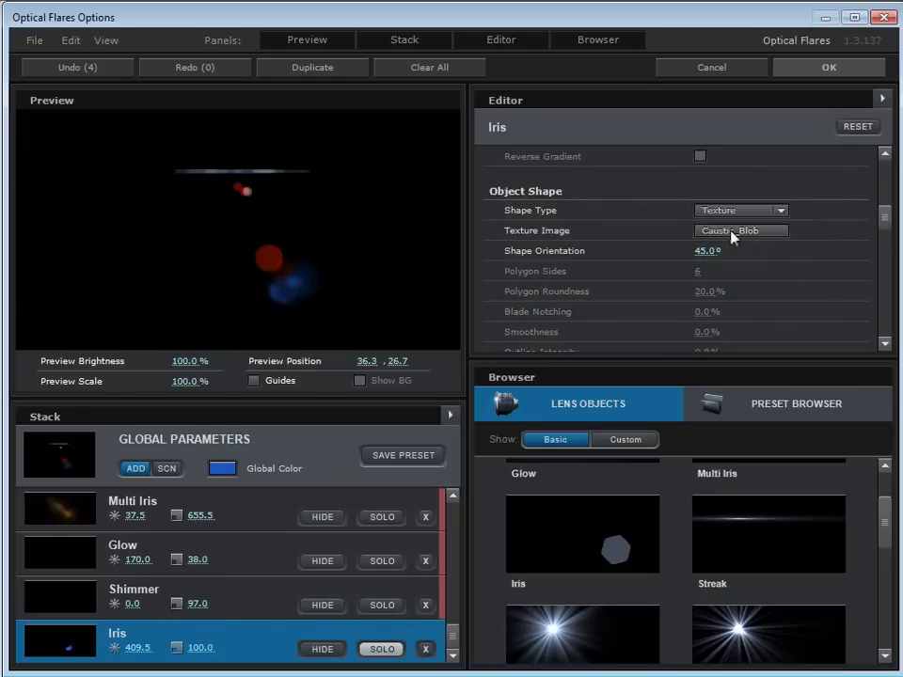
click(733, 234)
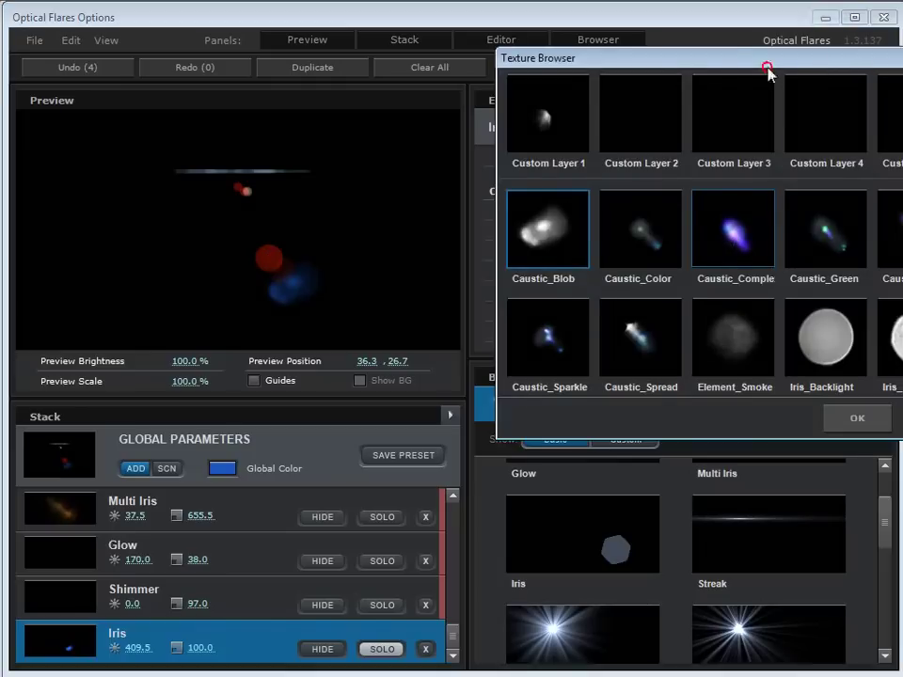
drag(687, 83, 552, 105)
drag(844, 142, 832, 363)
click(775, 170)
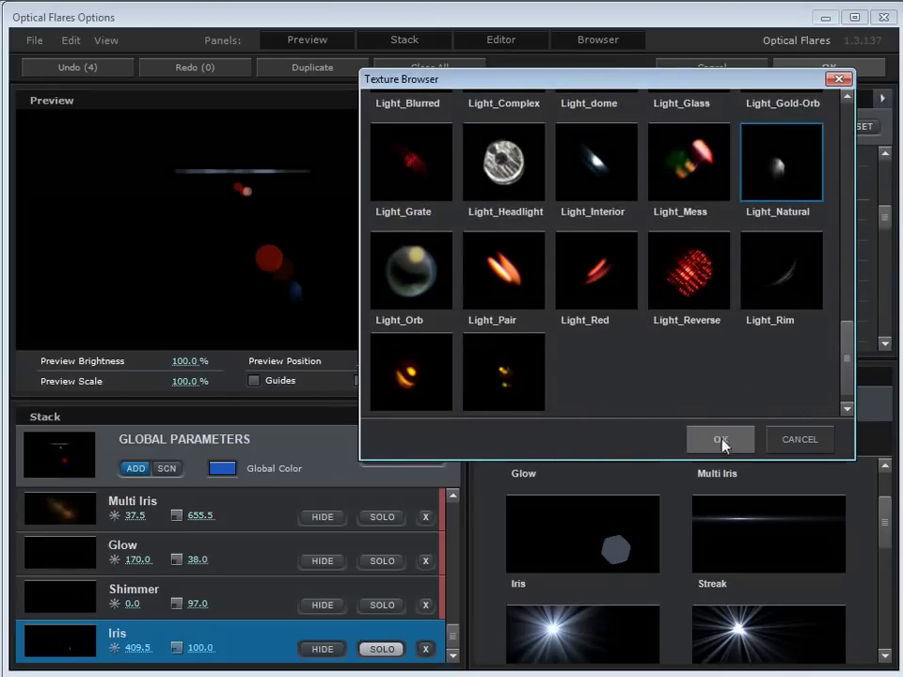
click(721, 440)
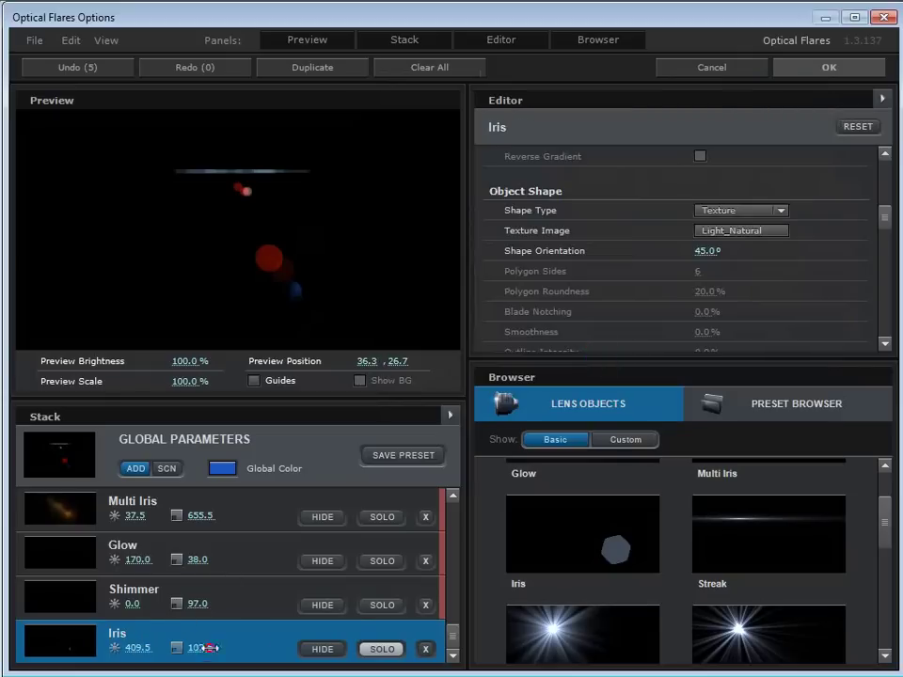
- Scale the Light_Natural Iris element up
drag(257, 639, 785, 548)
drag(170, 649, 697, 566)
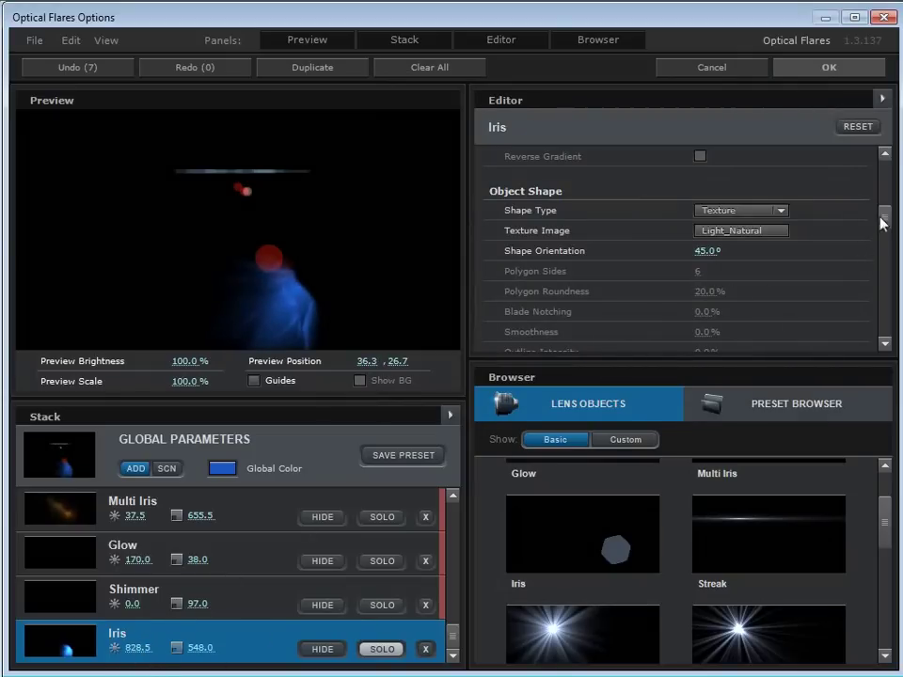
drag(884, 221, 884, 193)
- Tint the Iris orange-gold F1B258, then RAM-preview it over the visible city background
click(710, 298)
click(628, 243)
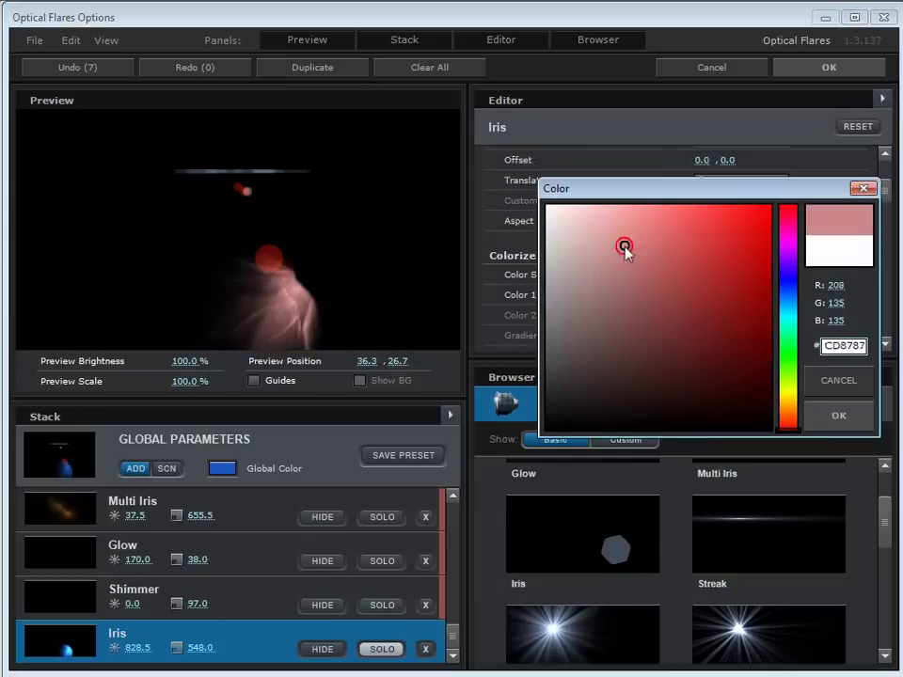
click(788, 407)
click(688, 216)
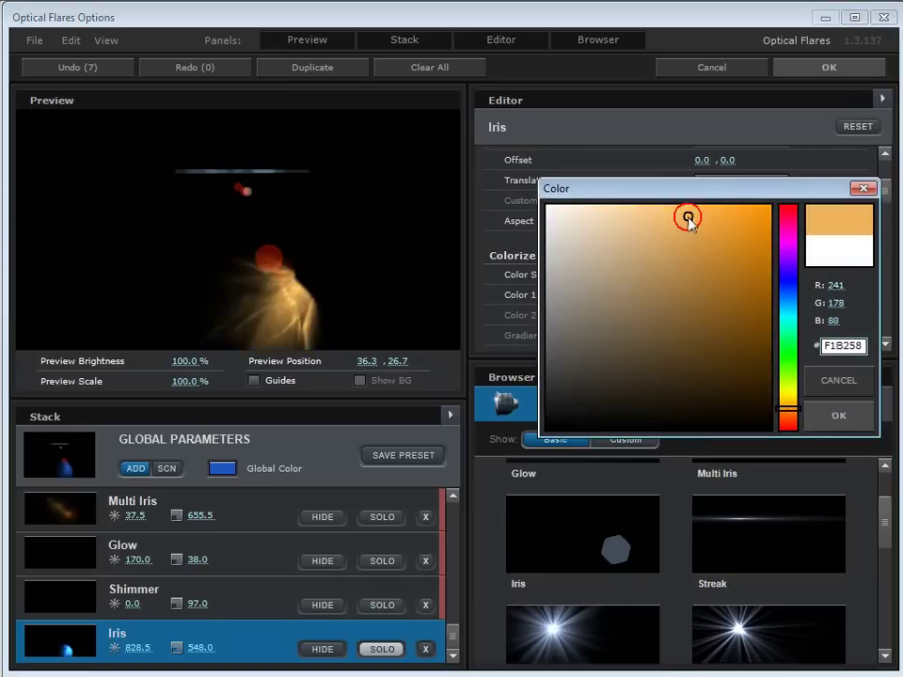
click(821, 428)
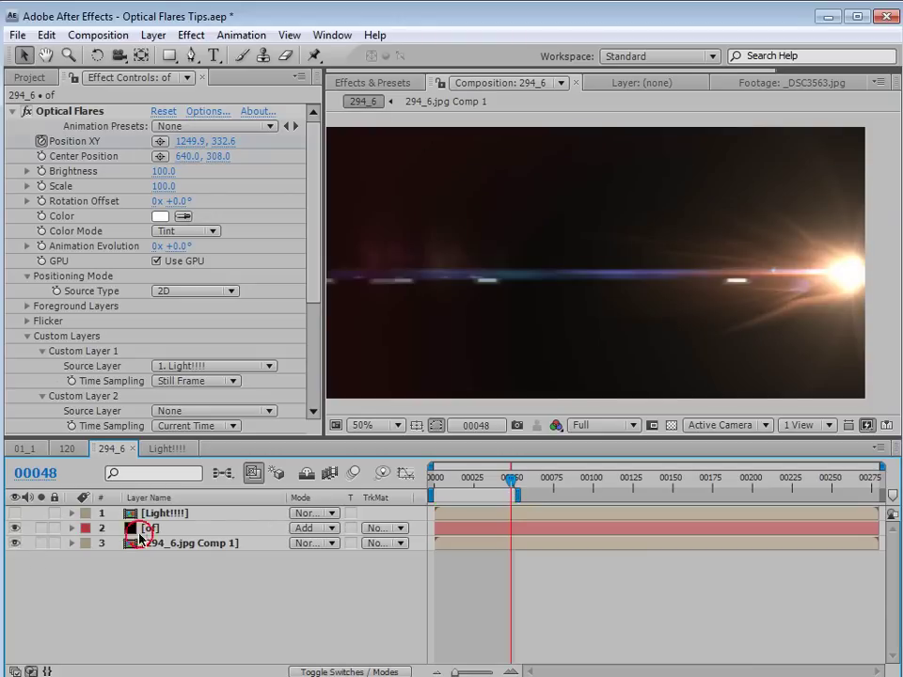
click(15, 543)
key(KP_0)
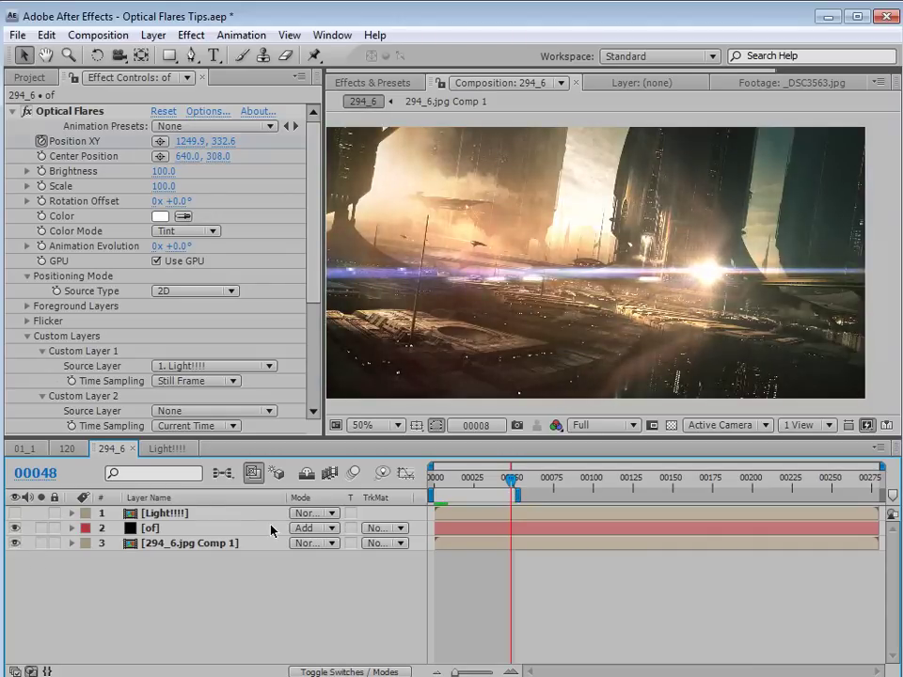